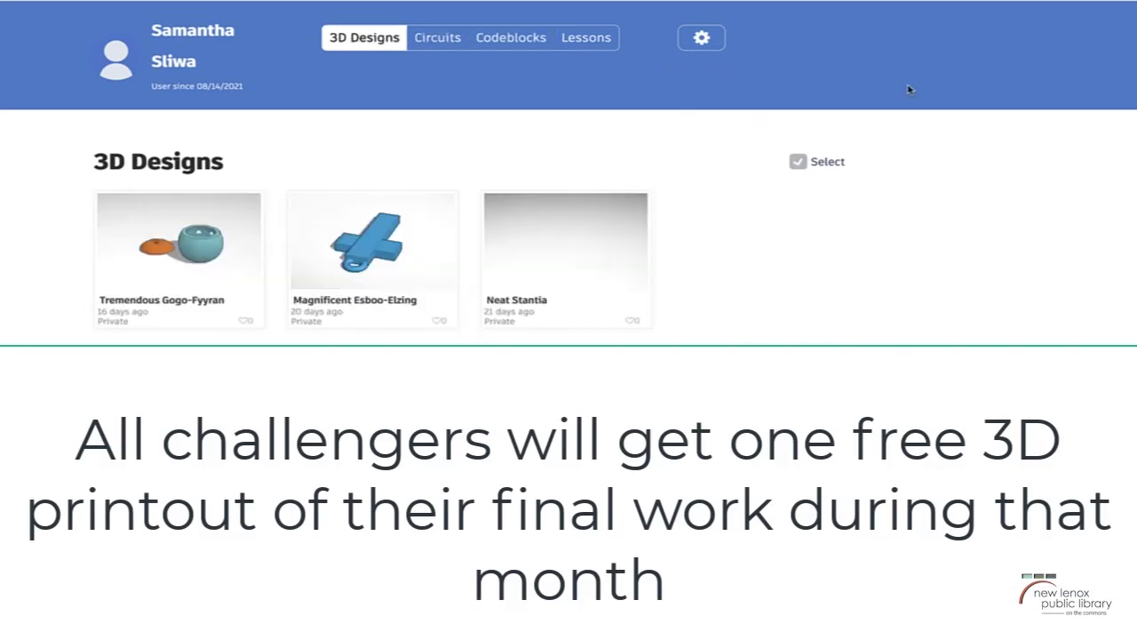
Step: Go to the recent 3D designs on the account dashboard to create a new design
left_click(1116, 4)
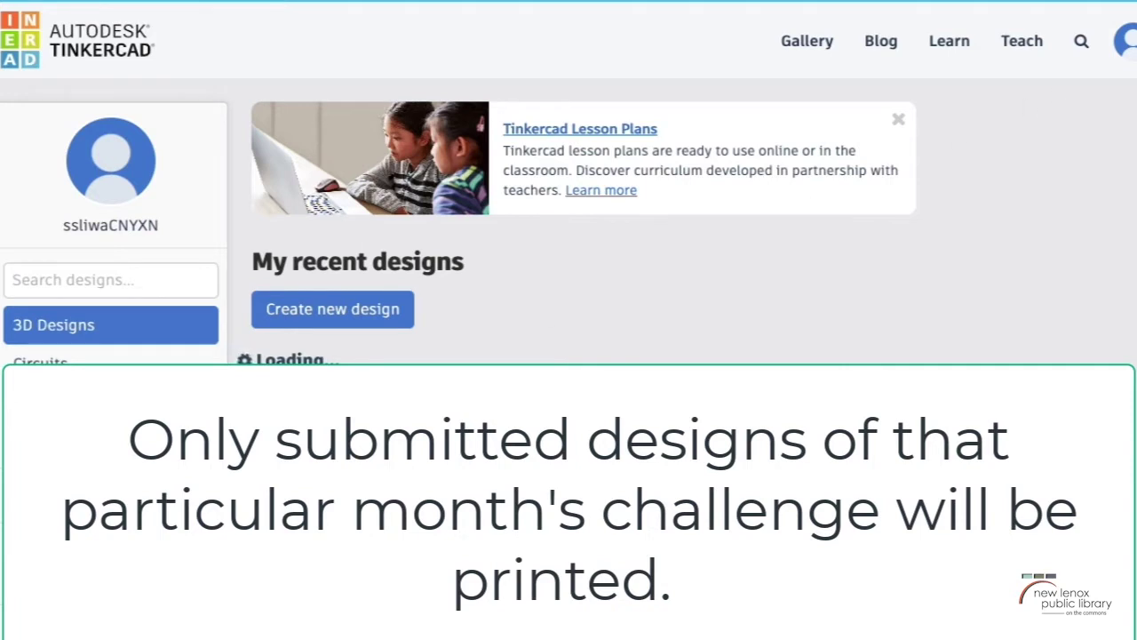
scroll(1077, 49, "down", 1)
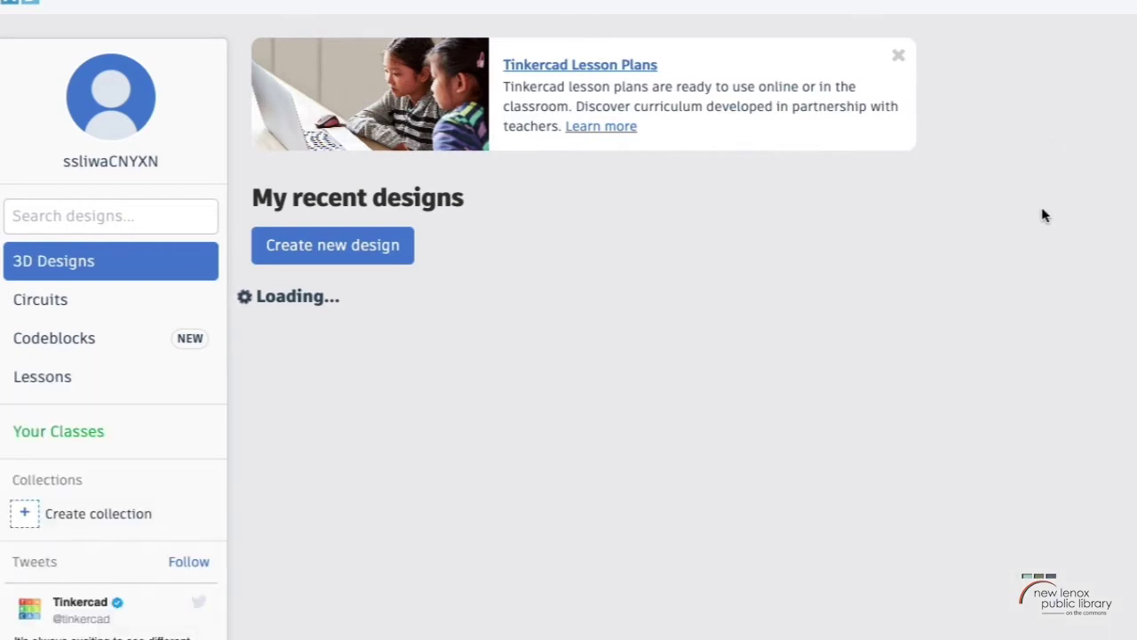
mouse_move(376, 299)
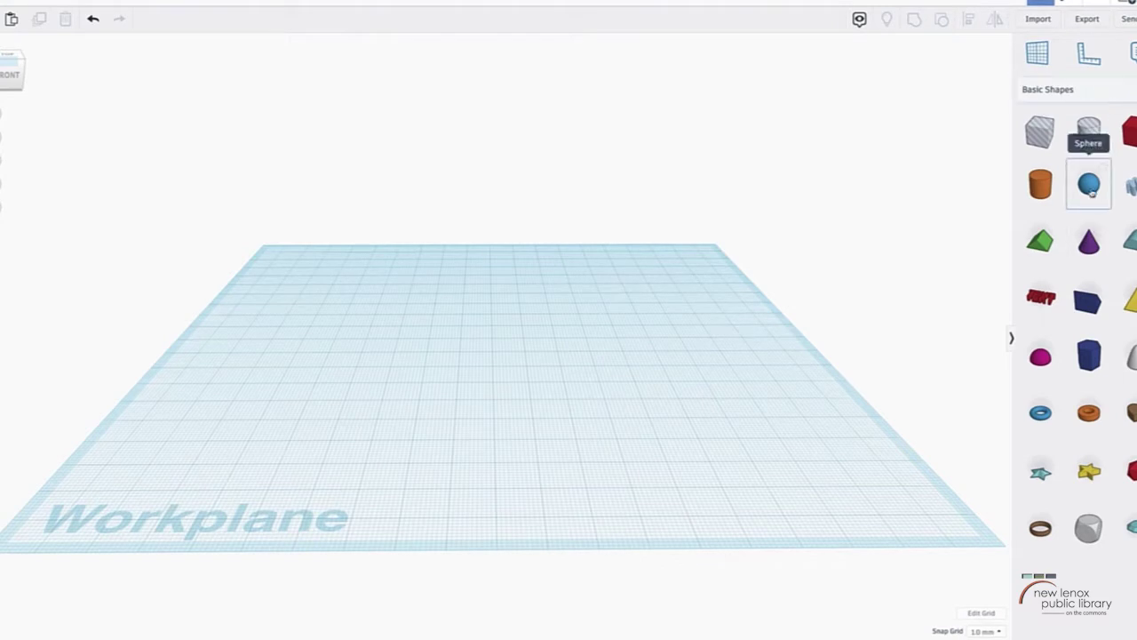
Step: Place a sphere near the middle of the workplane, trying its Steps at 3 and returning them to 24
left_click_drag(1091, 185, 515, 364)
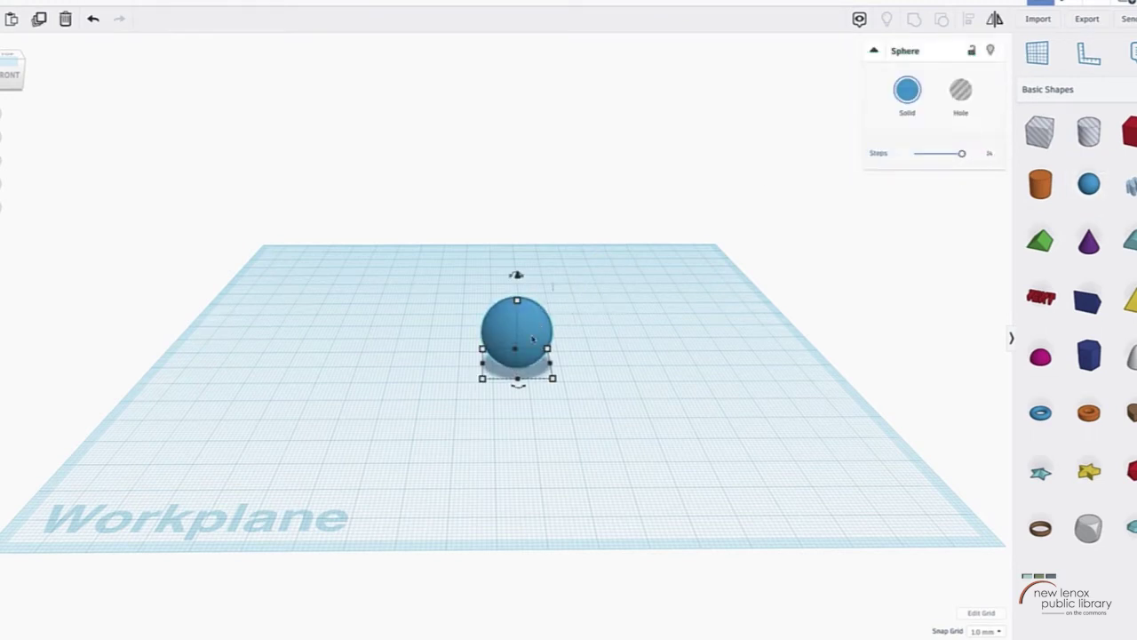
scroll(524, 352, "up", 3)
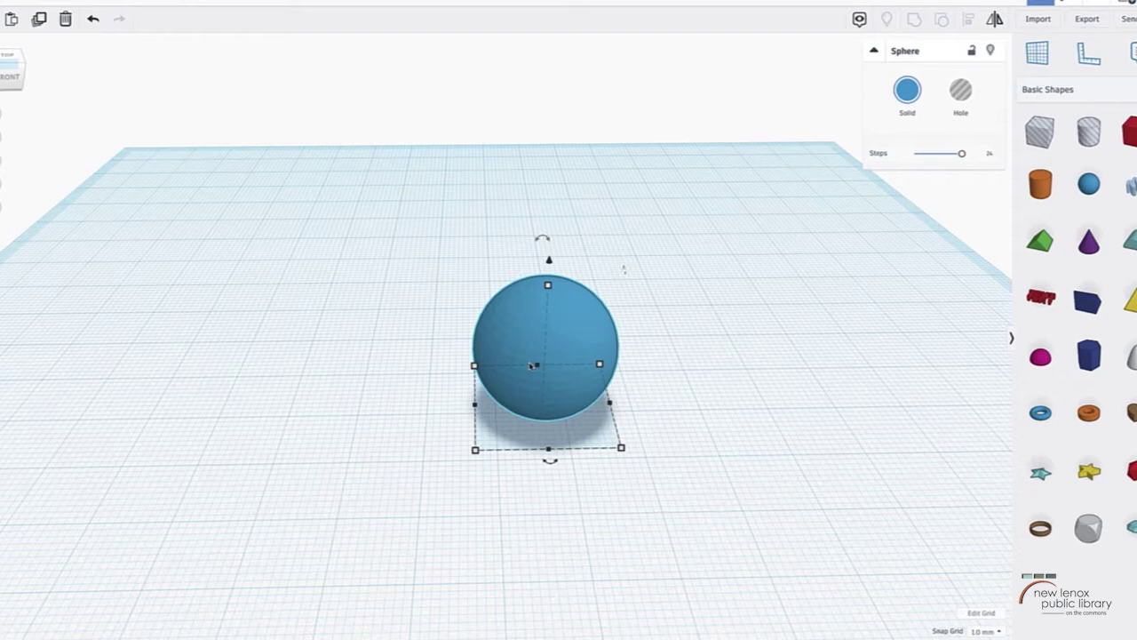
left_click_drag(961, 153, 910, 154)
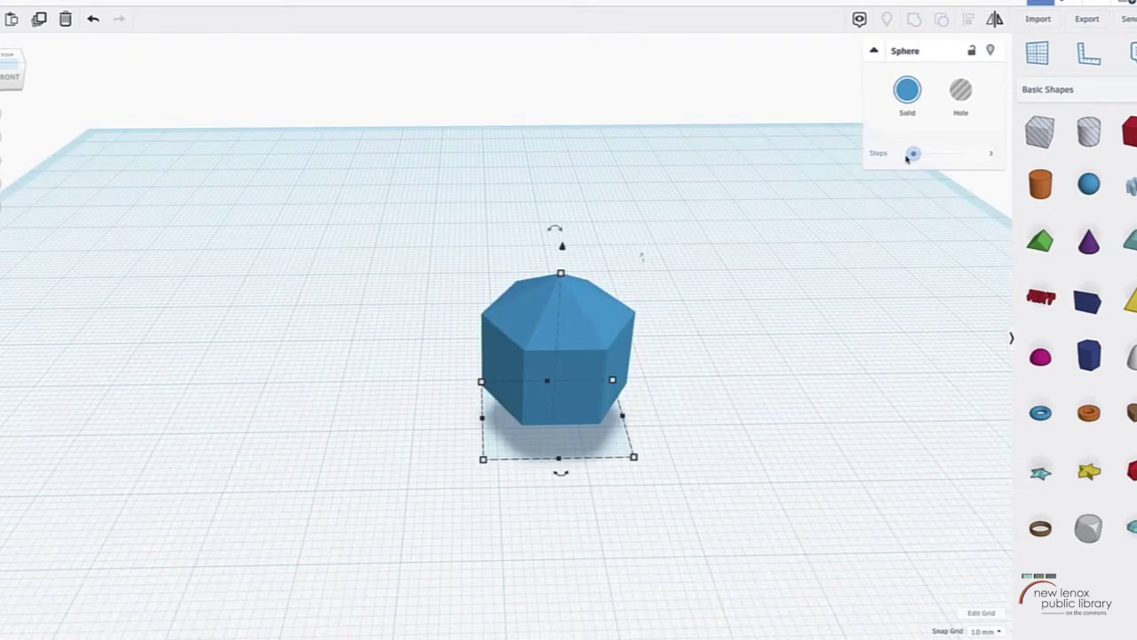
left_click_drag(911, 157, 1007, 160)
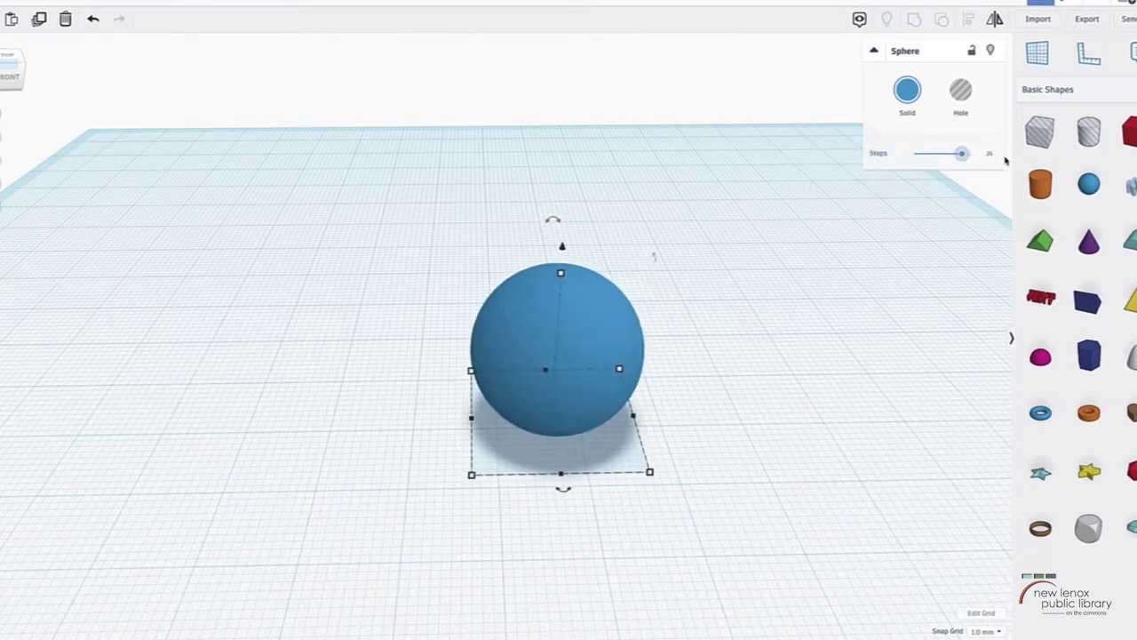
Step: Set the sphere's width to 15 mm
left_click(635, 416)
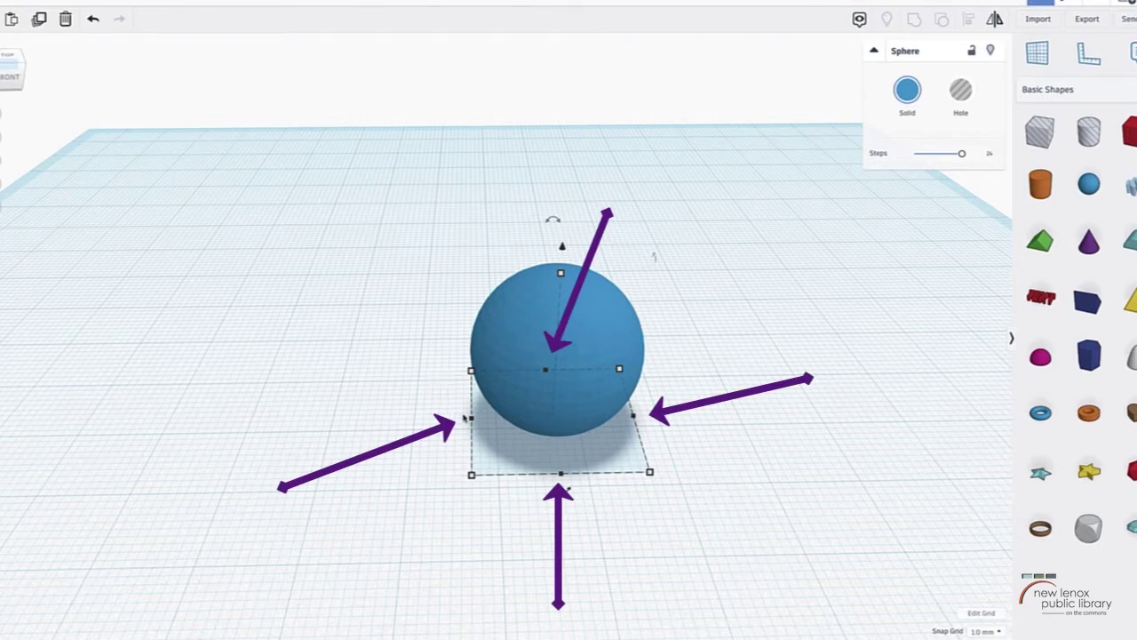
mouse_move(633, 415)
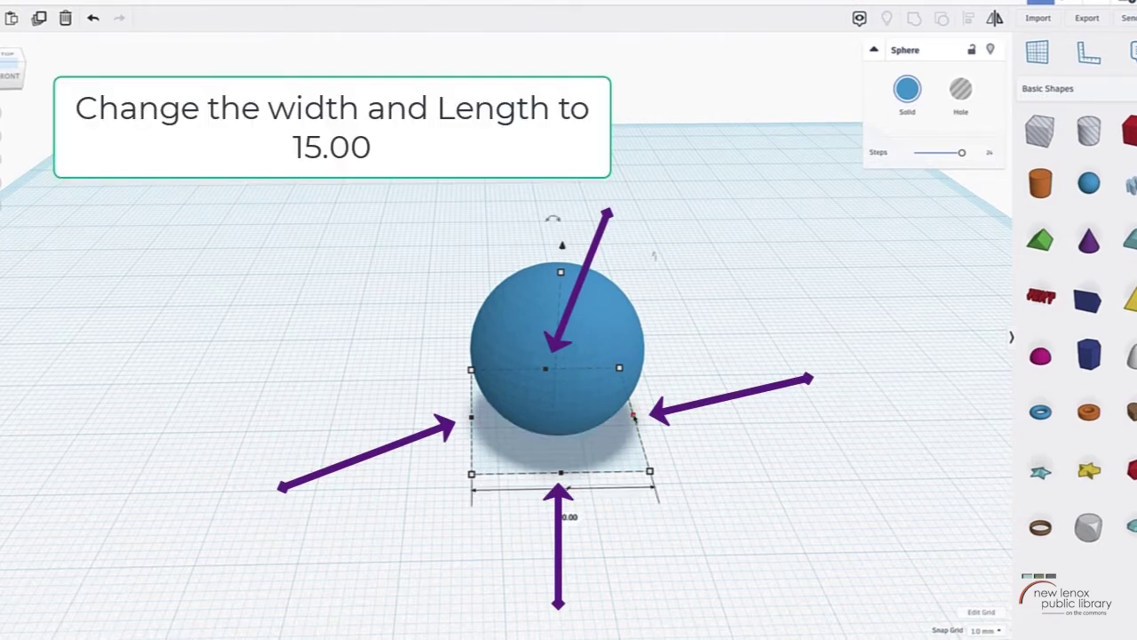
left_click(571, 516)
type("15")
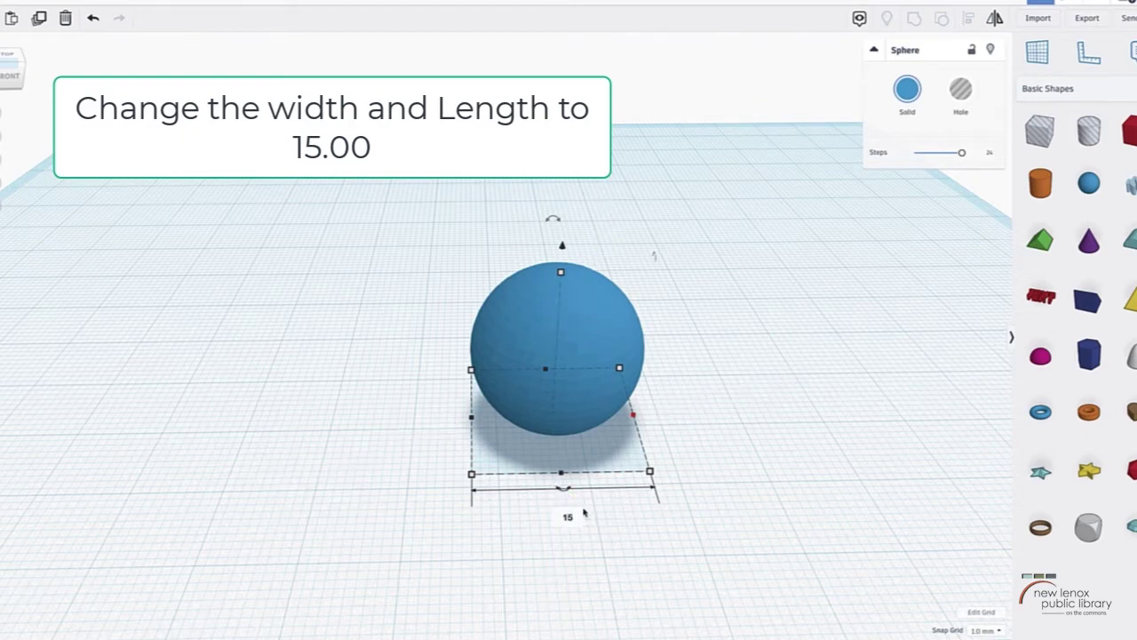
key("Return")
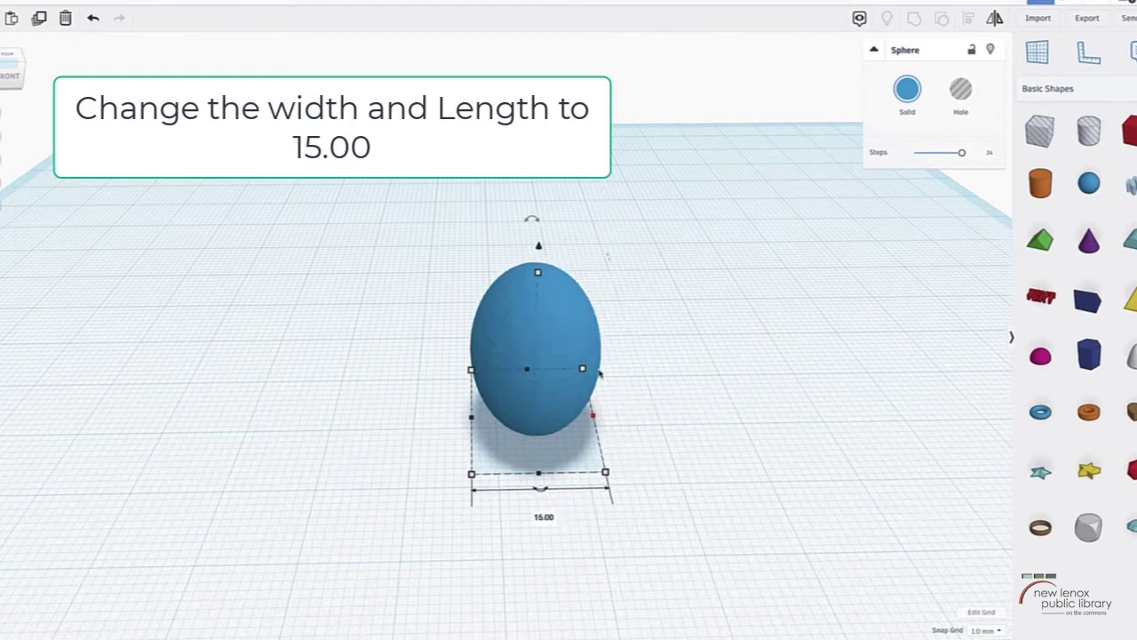
Step: Set the sphere's length to 15 mm, leaving its height as it is
right_click_drag(555, 319, 592, 359)
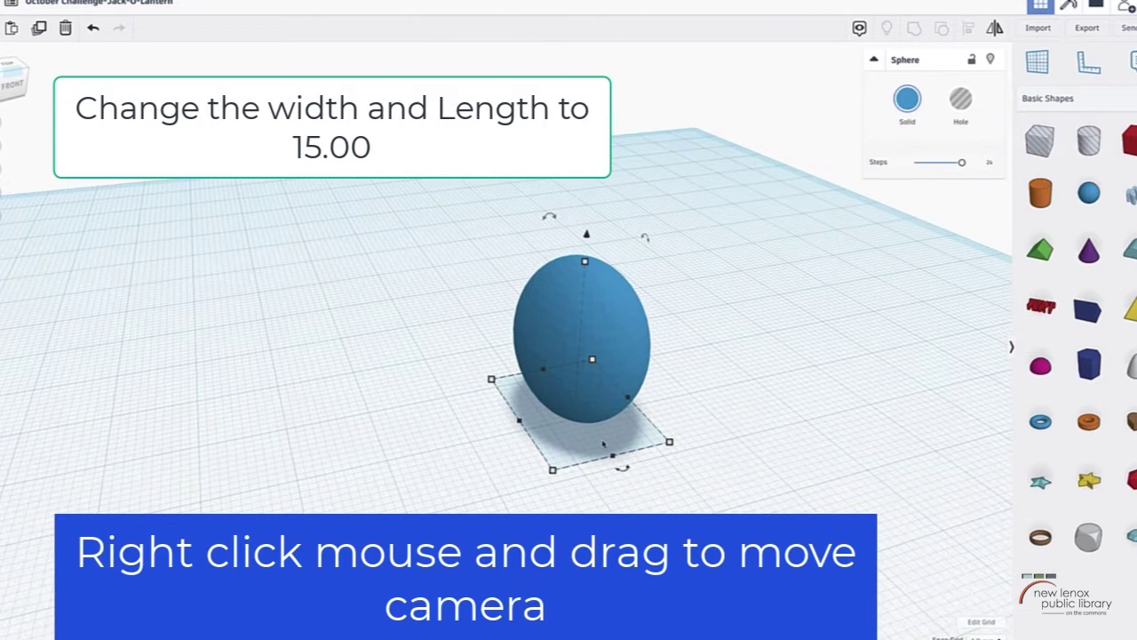
mouse_move(613, 457)
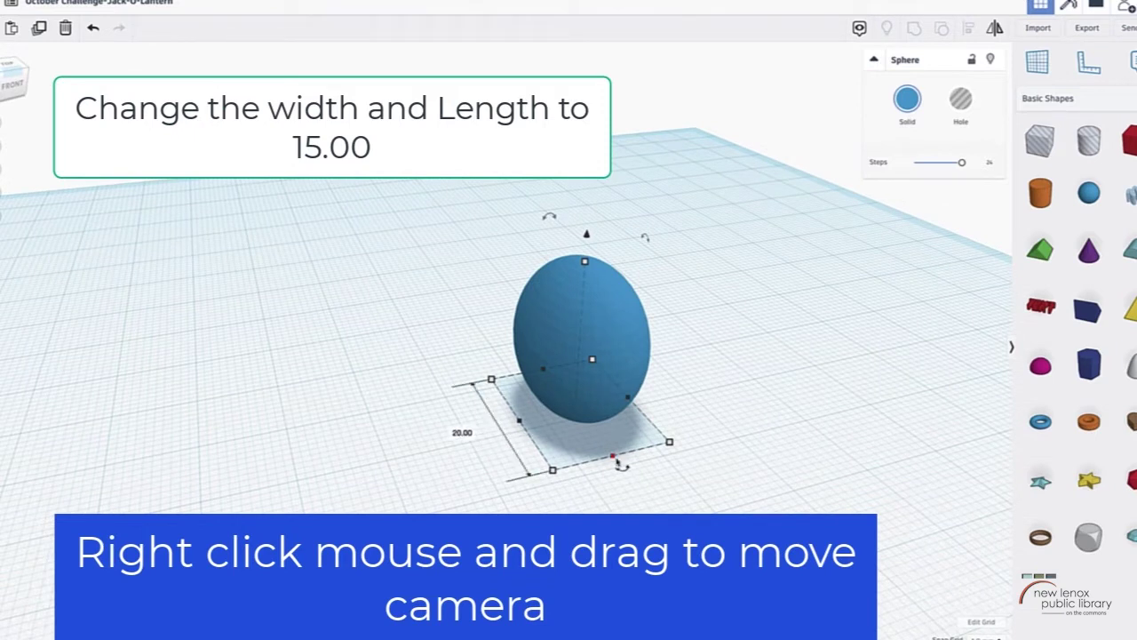
left_click(469, 433)
type("15")
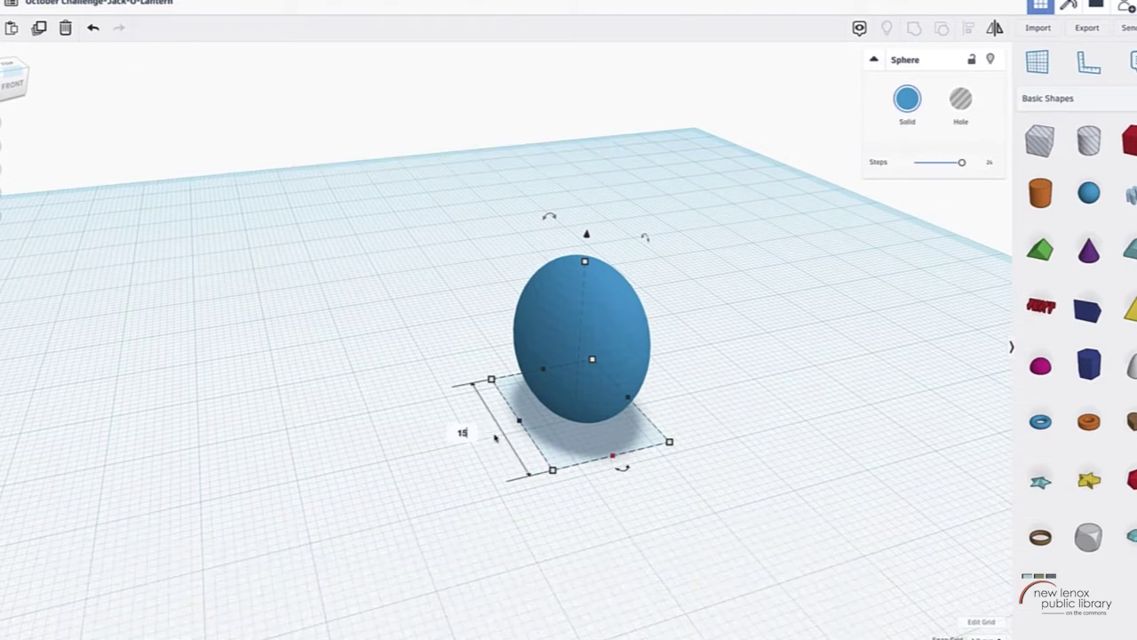
key("Return")
Step: Duplicate the stretched sphere and shift the copy sideways until it overlaps about half of the original
right_click_drag(569, 440, 490, 436)
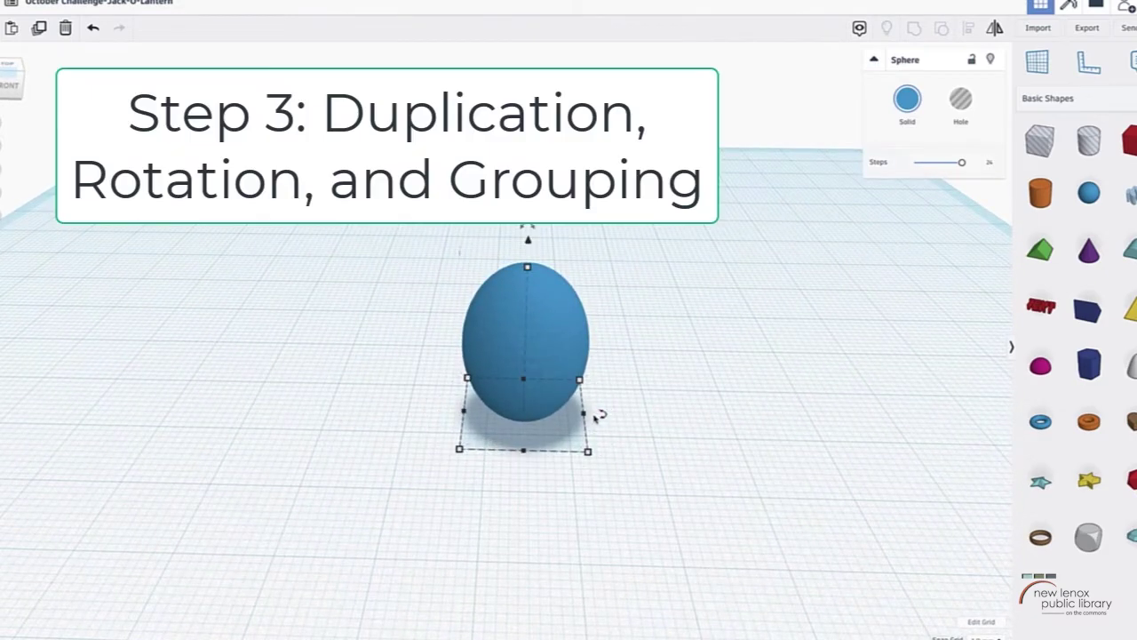
left_click(651, 423)
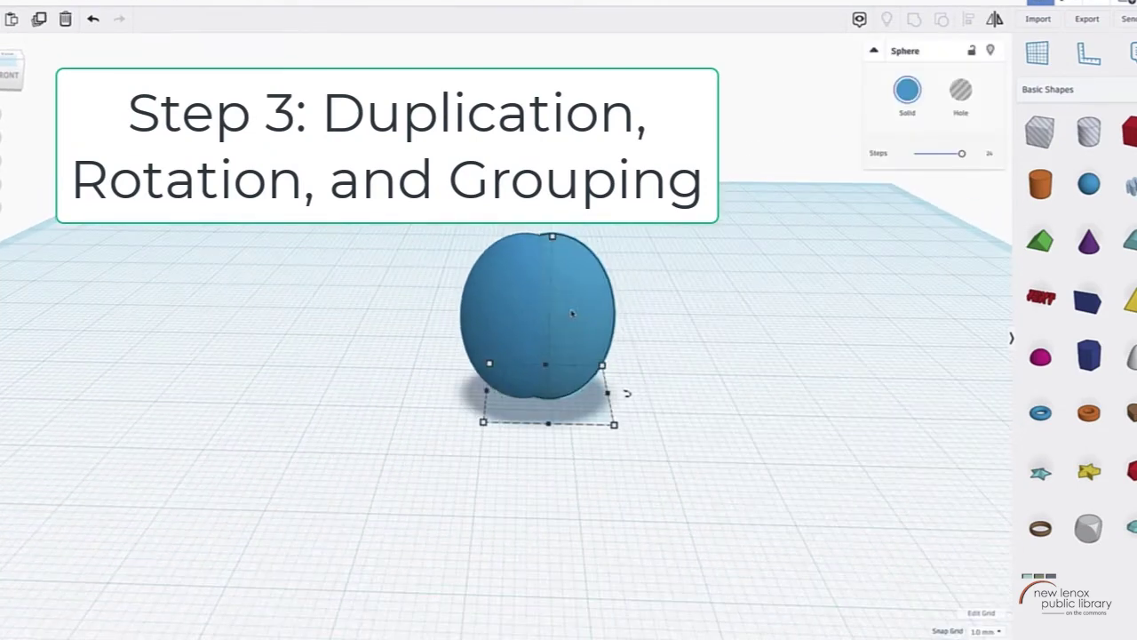
left_click_drag(556, 313, 571, 313)
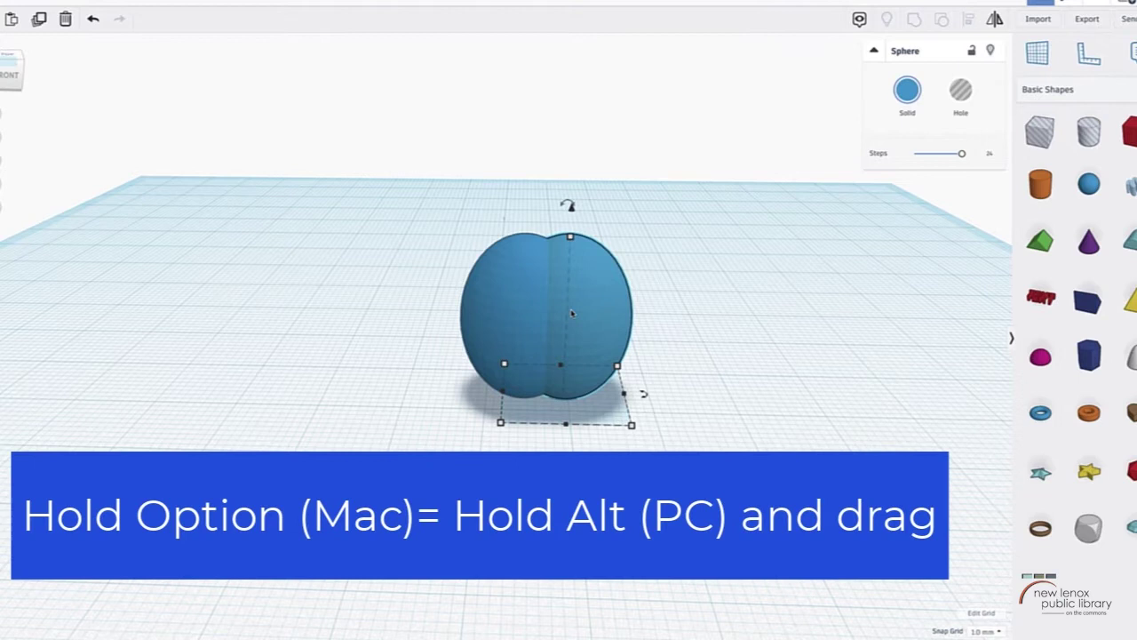
key("Right")
key("Right")
key("Right")
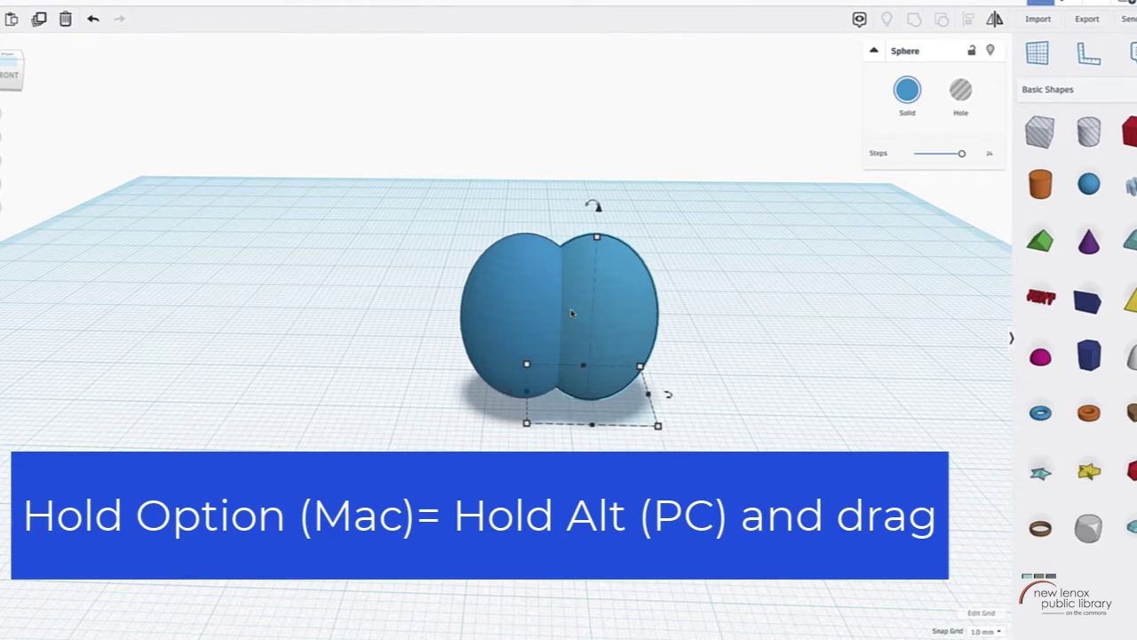
left_click(684, 309)
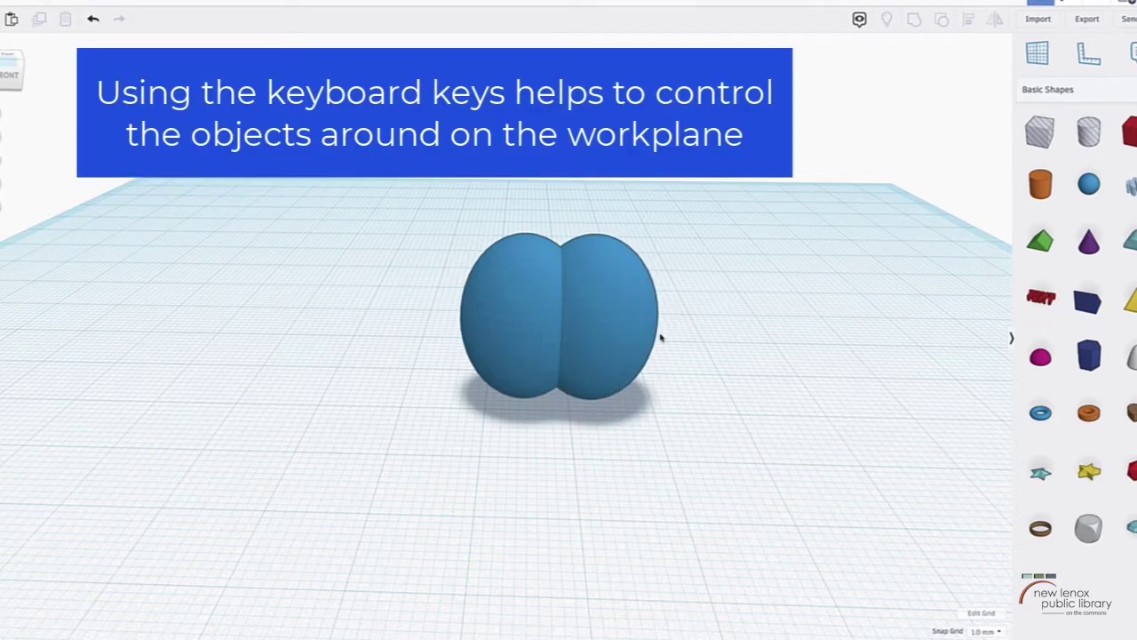
Step: Select both overlapping spheres and group them into one shape
right_click_drag(665, 346, 668, 333)
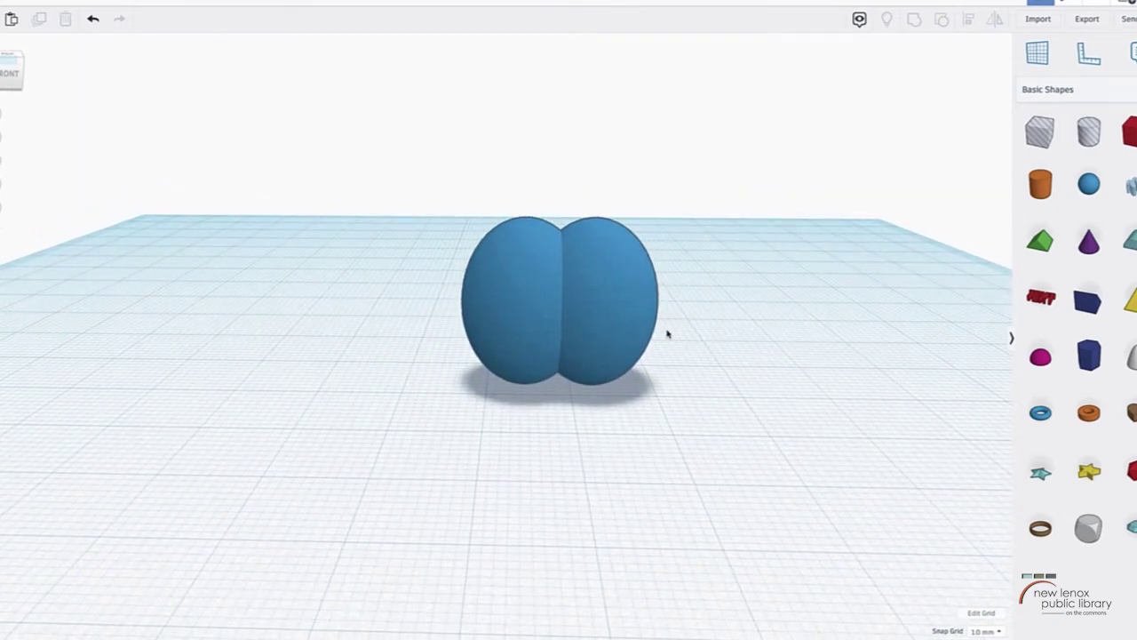
left_click(635, 332)
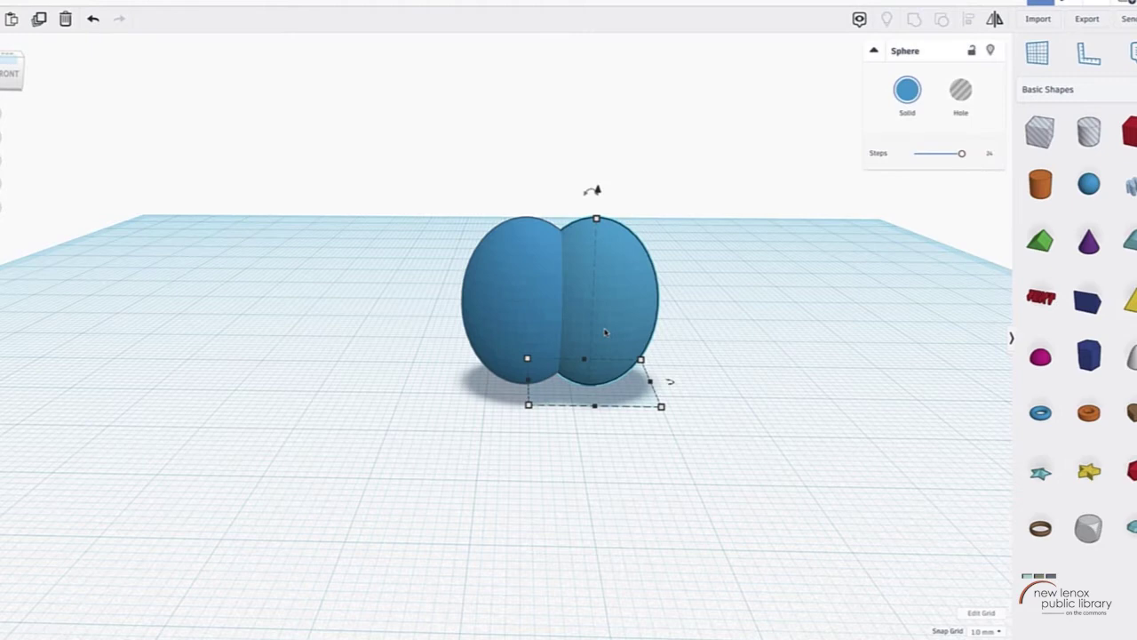
left_click(538, 325, "shift")
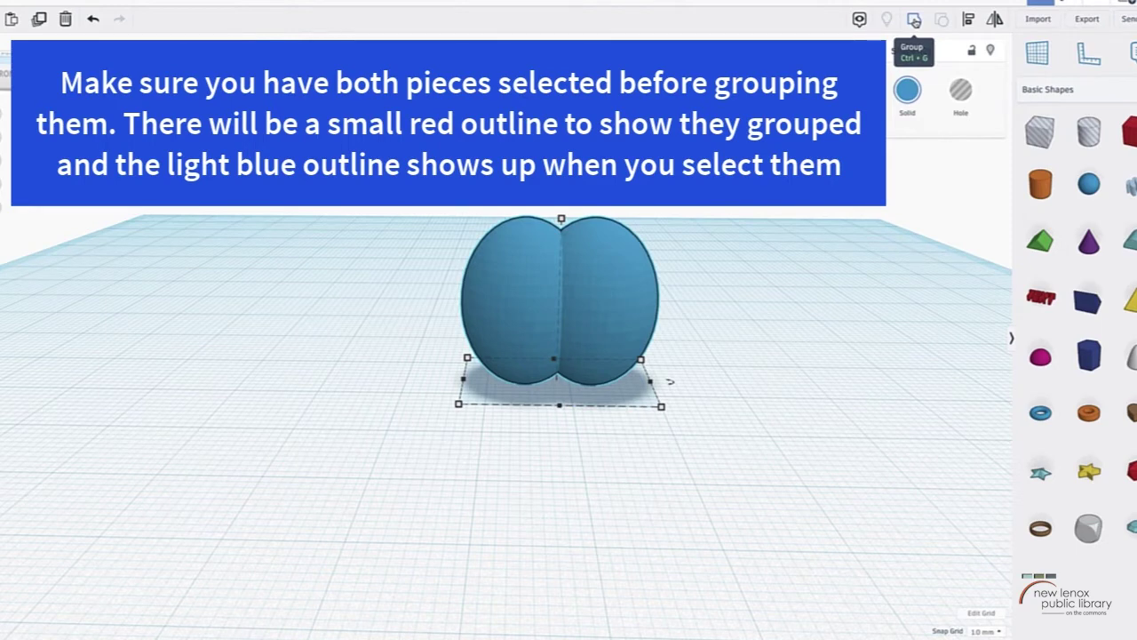
left_click(915, 19)
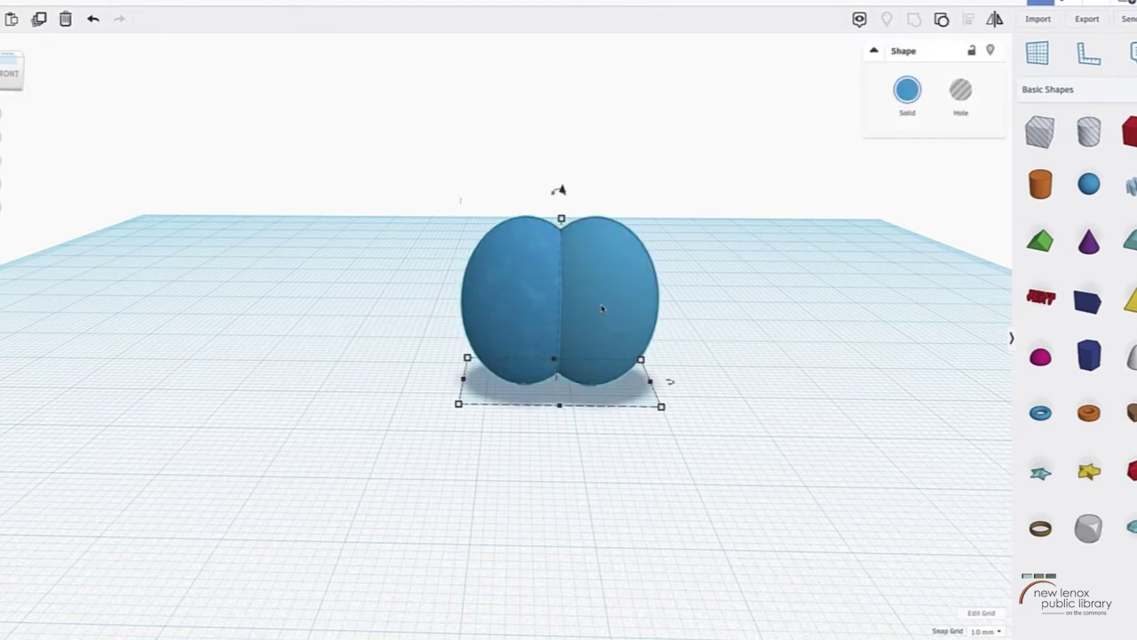
Step: Shift the grouped pair slightly sideways on the workplane and undo the last action
mouse_move(603, 309)
left_mouse_down()
mouse_move(647, 310)
mouse_move(611, 308)
left_mouse_up()
left_click(498, 303)
key("Delete")
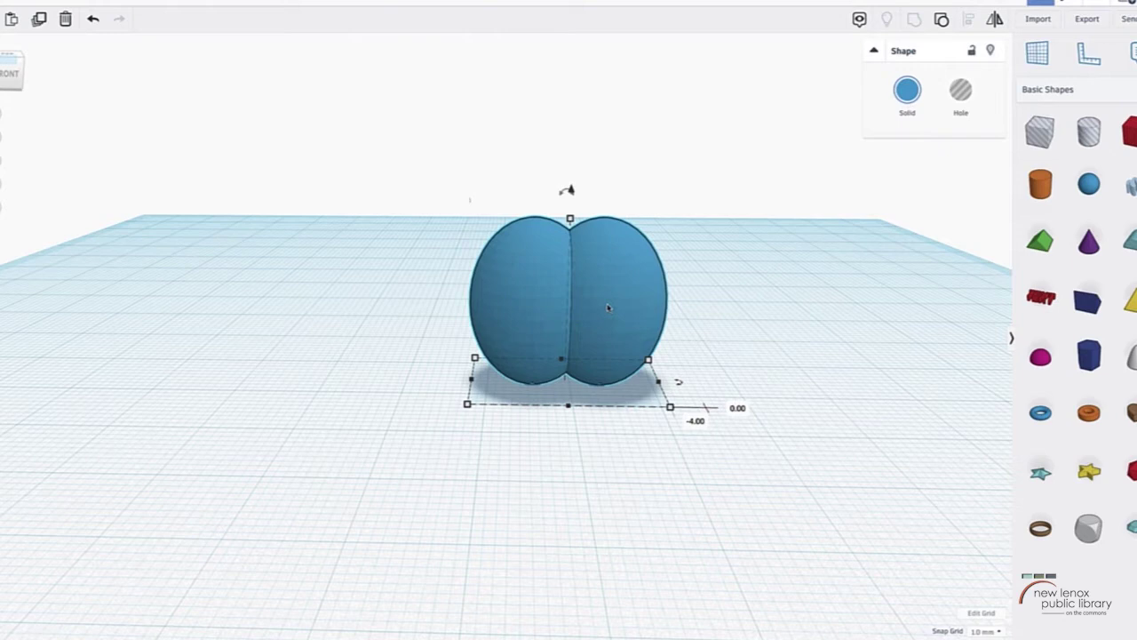
key("ctrl+z")
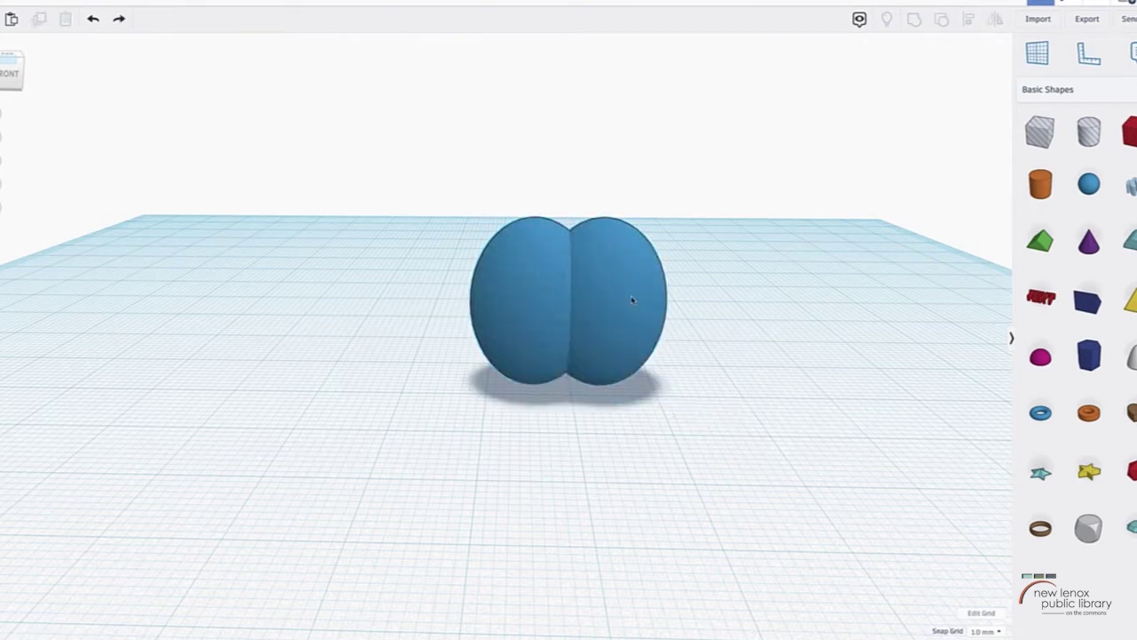
Step: Rotate a duplicate of the grouped pair by 90° about the vertical axis and group all the lobes together
left_click(633, 300)
left_click_drag(680, 391, 574, 406)
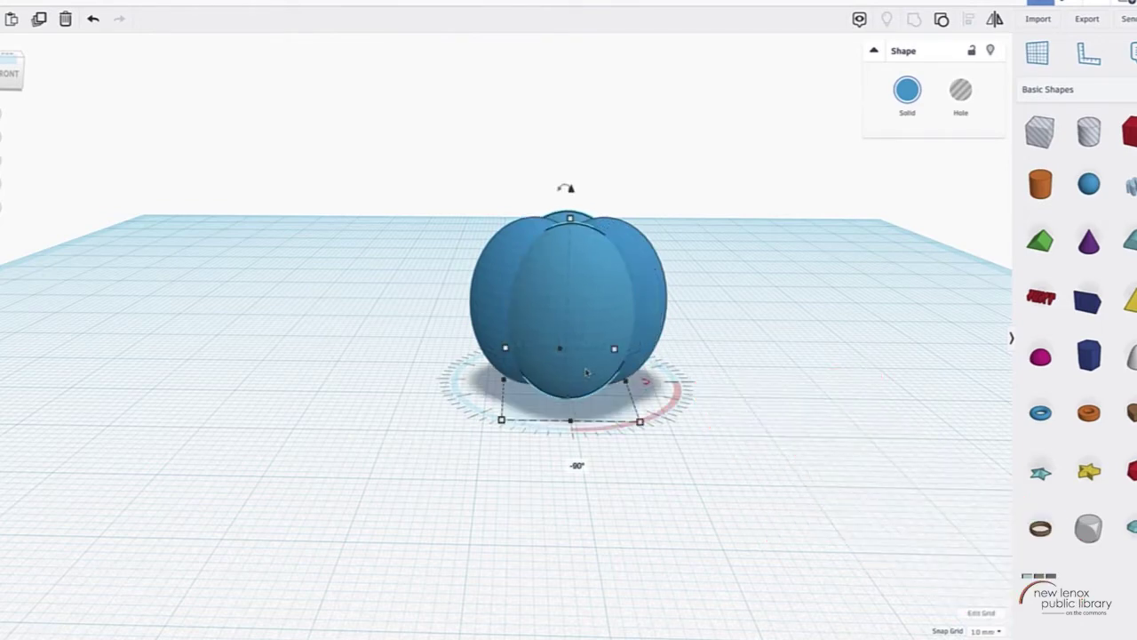
right_click_drag(704, 357, 739, 361)
left_click_drag(470, 242, 681, 331)
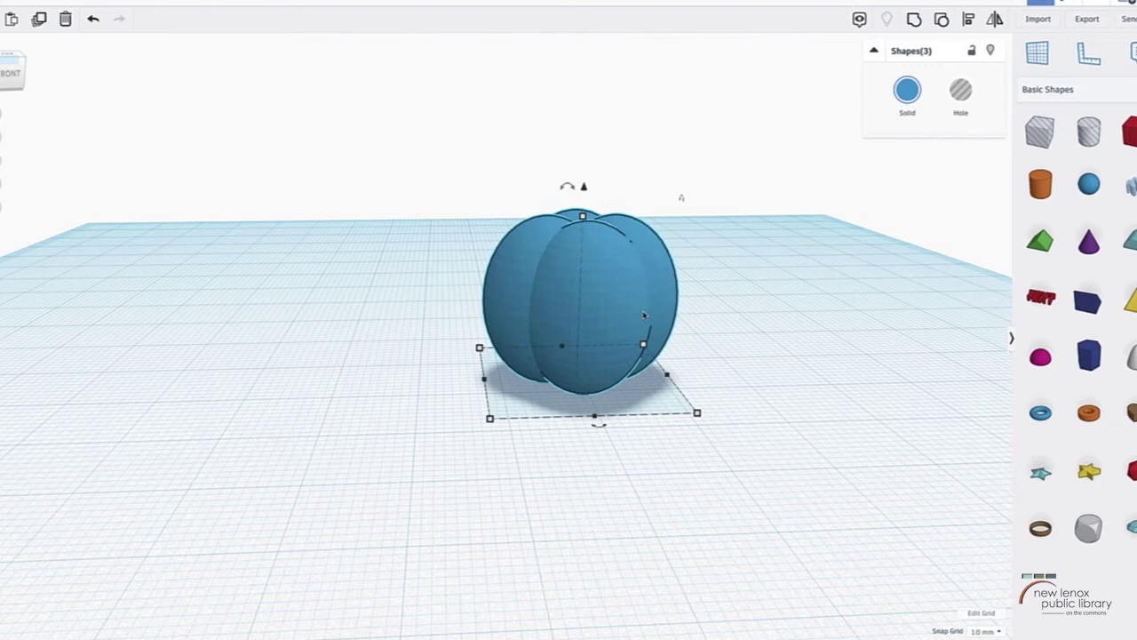
left_click(915, 21)
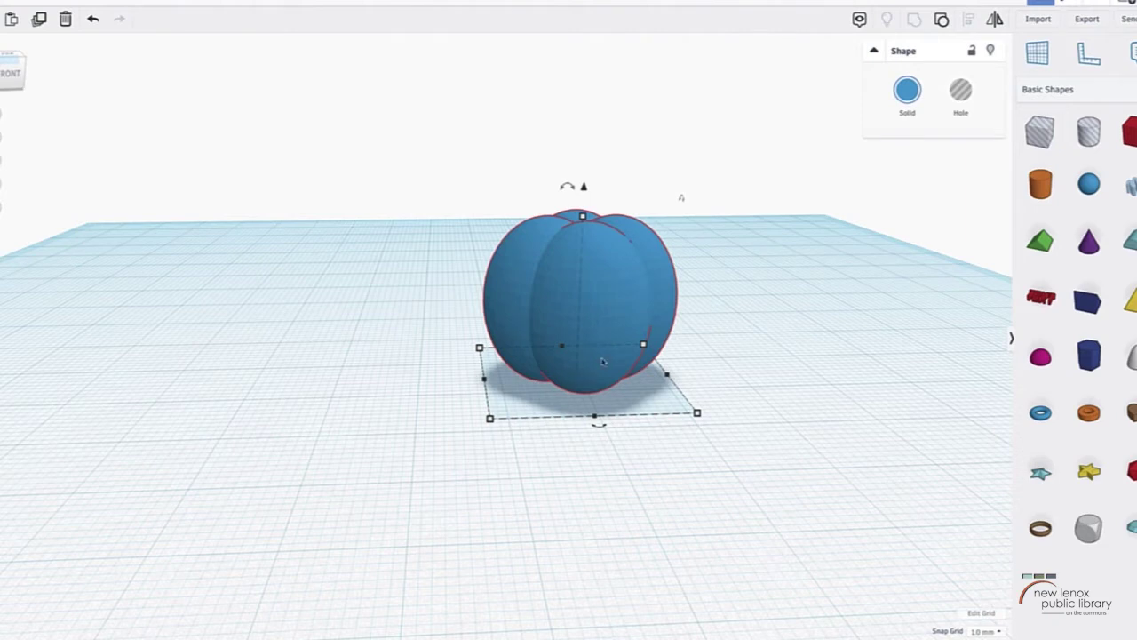
Step: Try to rotate a duplicate of the four-lobed shape so its lobes fill the gaps
mouse_move(602, 430)
mouse_move(599, 431)
left_mouse_down()
mouse_move(581, 432)
mouse_move(583, 419)
left_mouse_up()
left_click(592, 425)
left_click(595, 385)
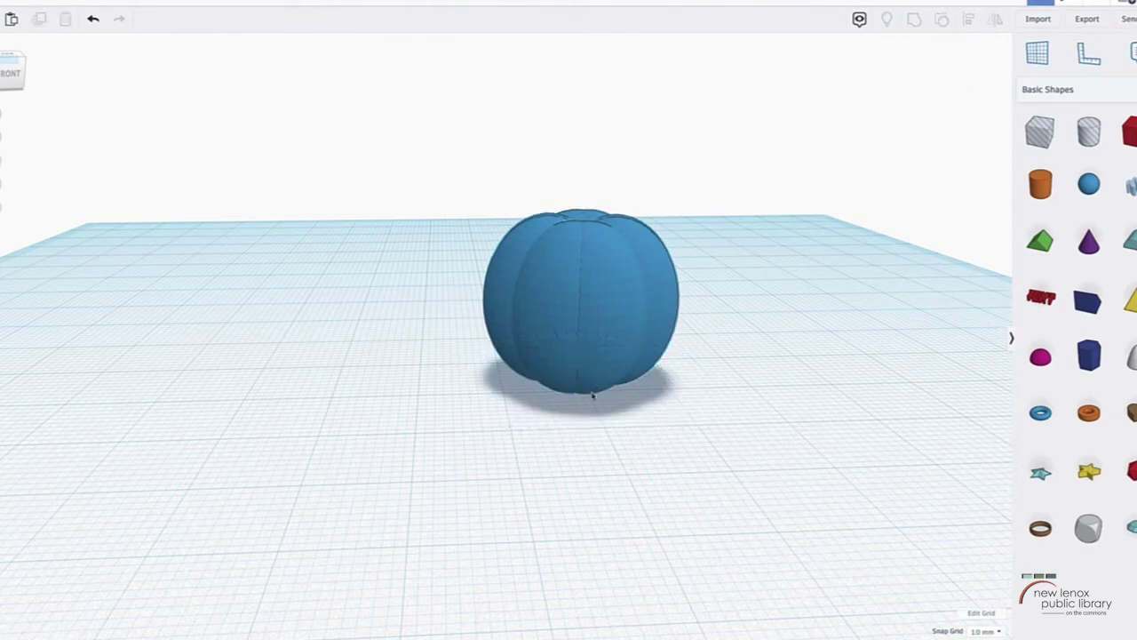
left_click(561, 338)
left_click(594, 339)
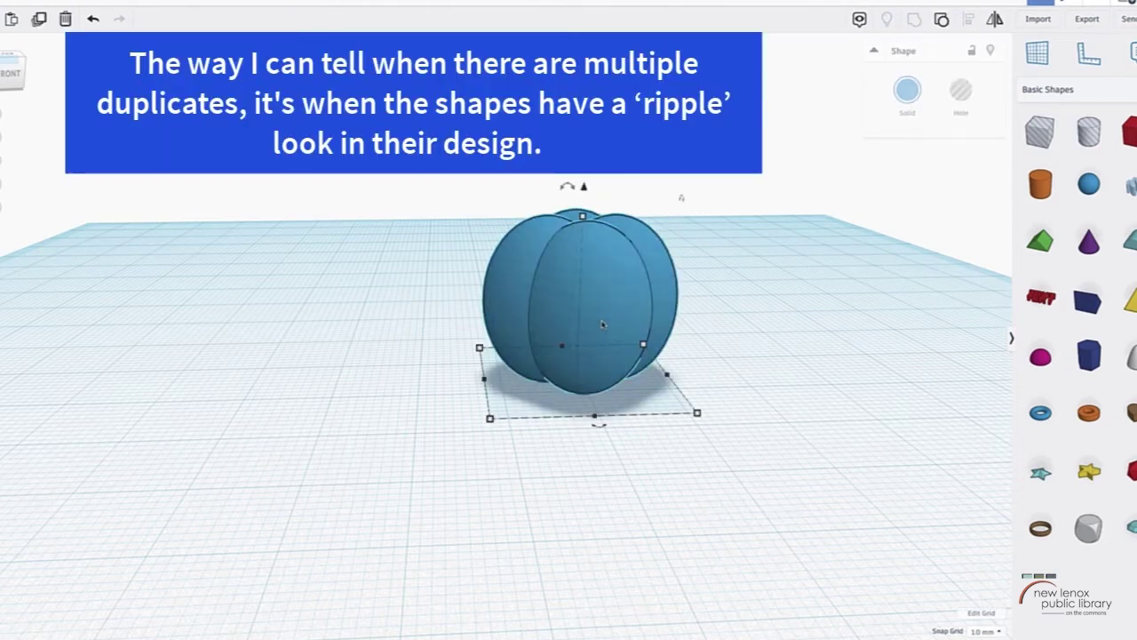
Step: Rotate a duplicate of the four-lobed shape by 45°, moving it aside to check it and undoing that move
left_click_drag(600, 426, 512, 421)
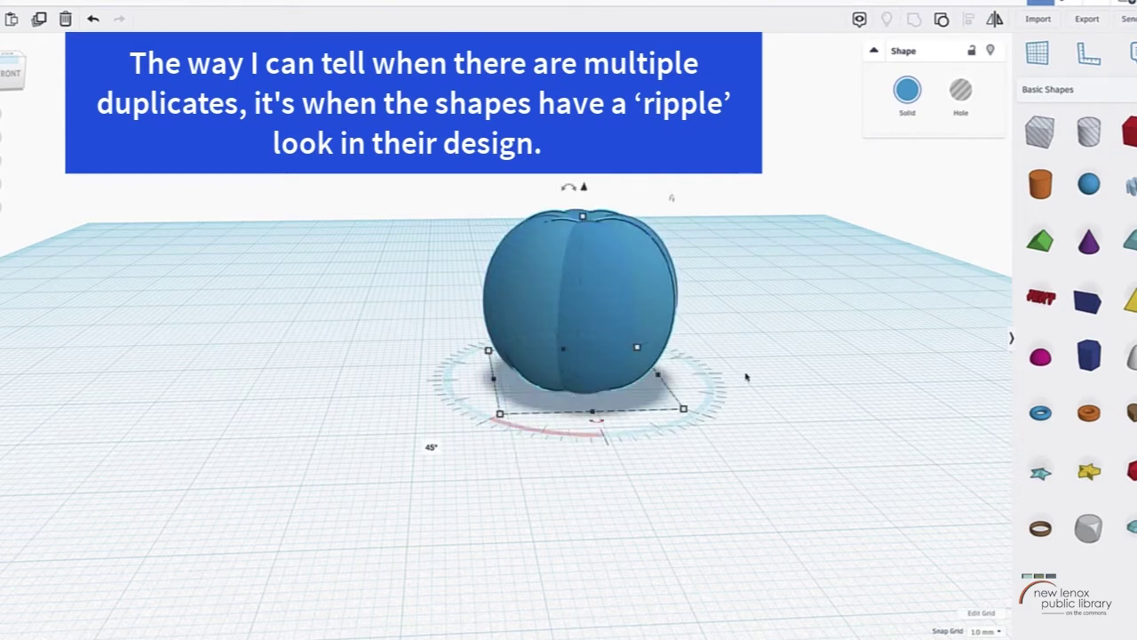
left_click(592, 289)
left_click_drag(550, 288, 709, 296)
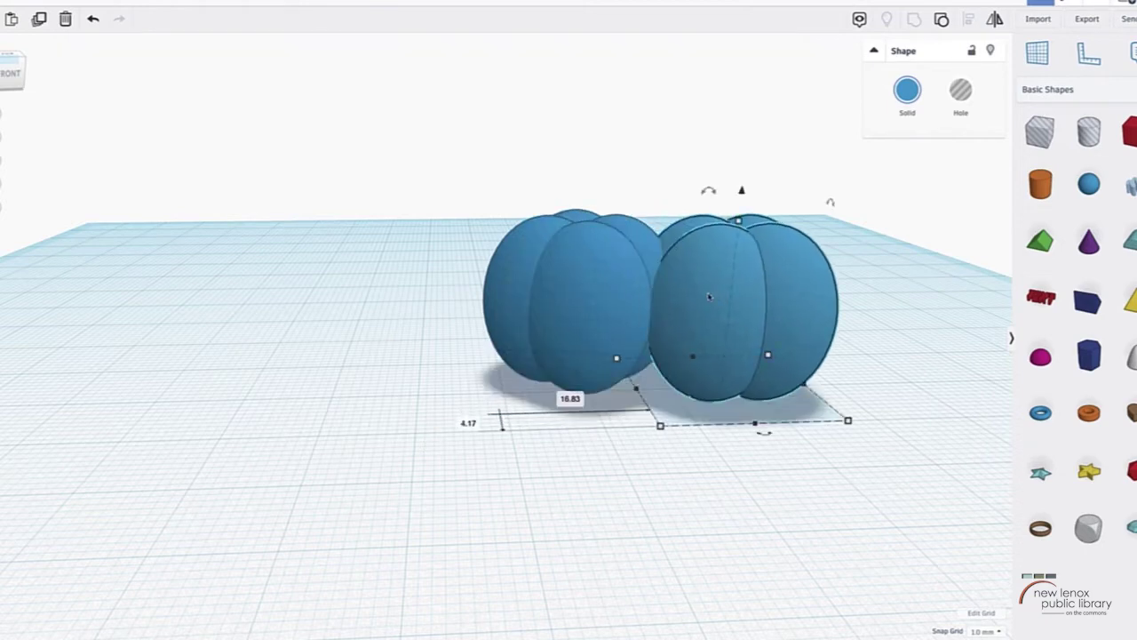
key("ctrl+z")
Step: Select both four-lobed shapes and group them into a single ribbed pumpkin body
right_click_drag(713, 305, 709, 355)
left_click_drag(709, 380, 699, 355)
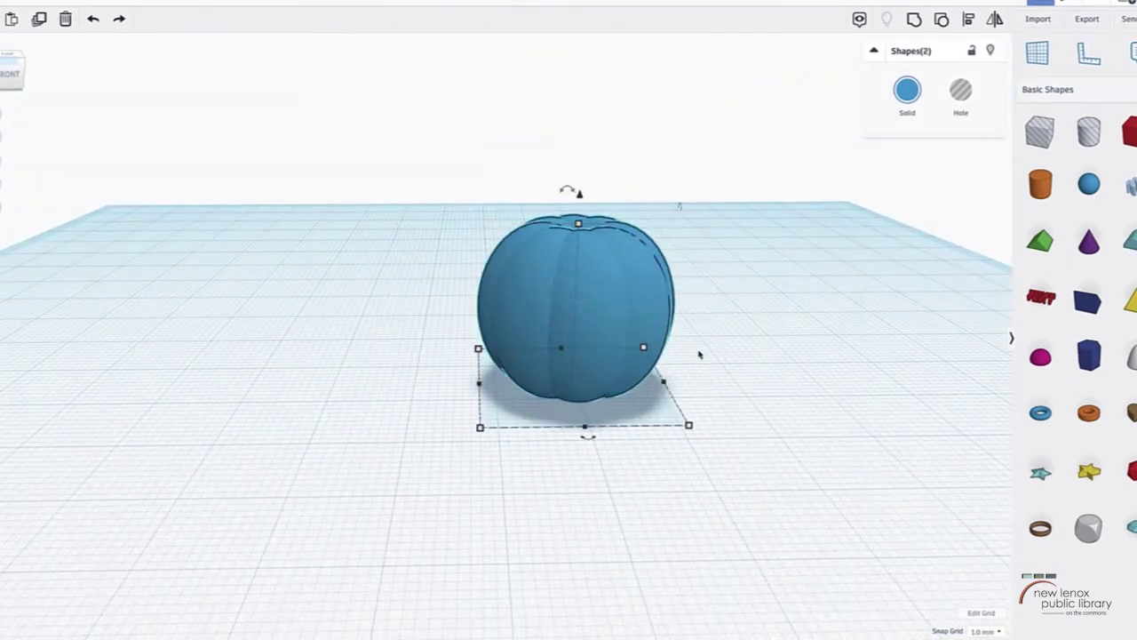
left_click(914, 19)
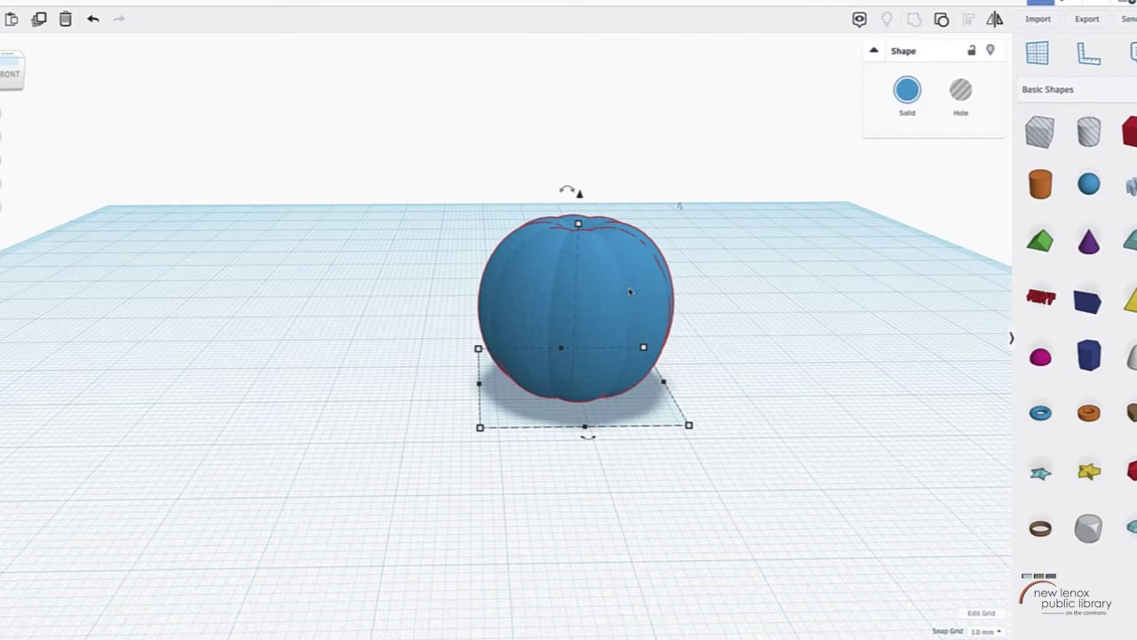
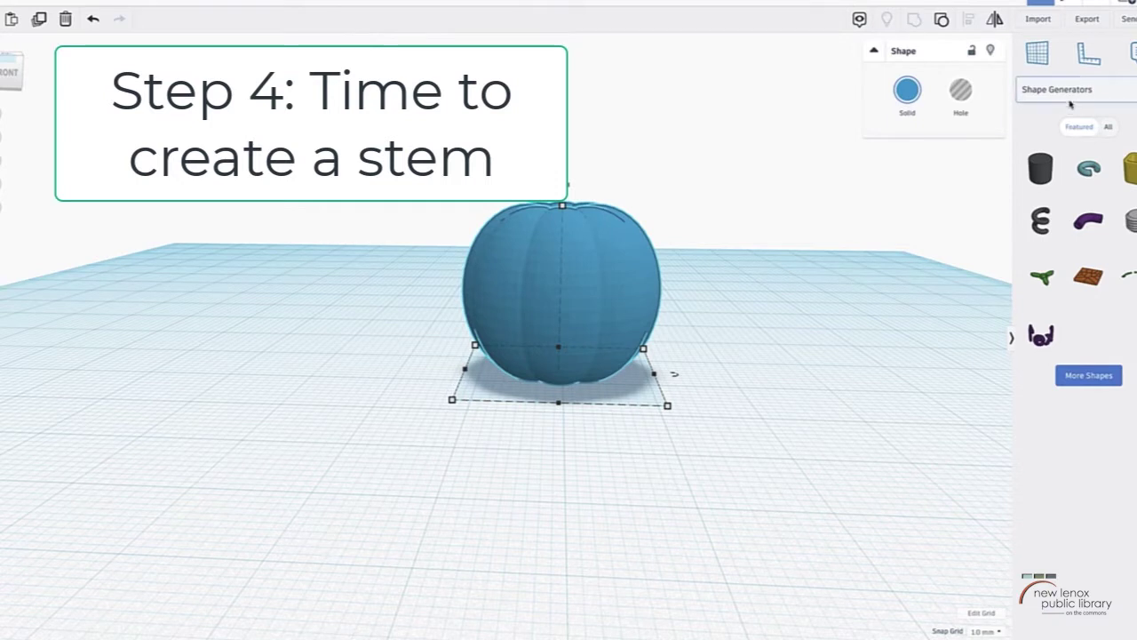
Step: Add an SVG Revolver with 21 sides, sketch rotation 17 and revolve angle 64, and place it in front of the pumpkin
left_click_drag(1089, 176, 782, 373)
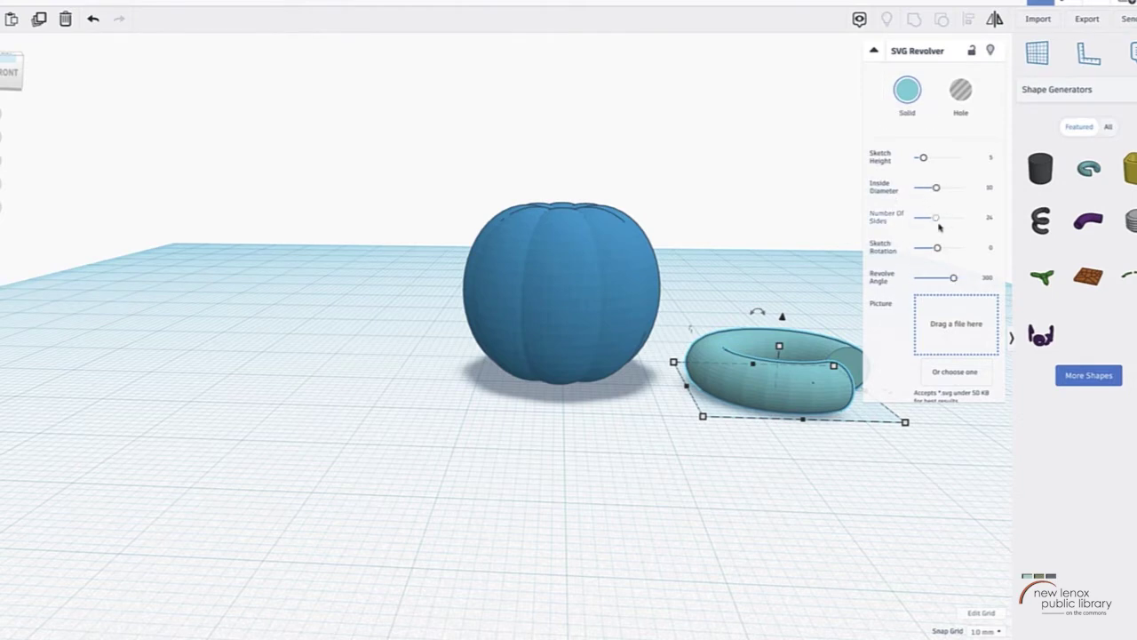
mouse_move(937, 221)
left_mouse_down()
mouse_move(943, 282)
mouse_move(922, 279)
left_mouse_up()
left_click_drag(817, 367, 581, 418)
right_click_drag(630, 401, 624, 432)
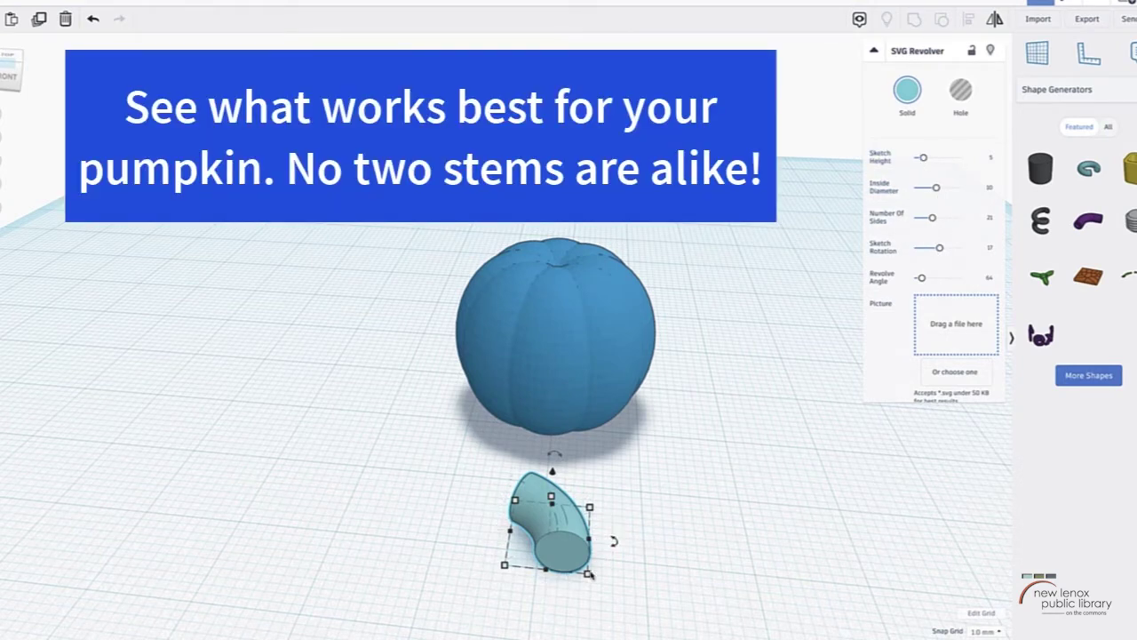
Step: Scale down the curved stem piece in front of the pumpkin so it suits the body's size
left_click_drag(587, 573, 568, 544)
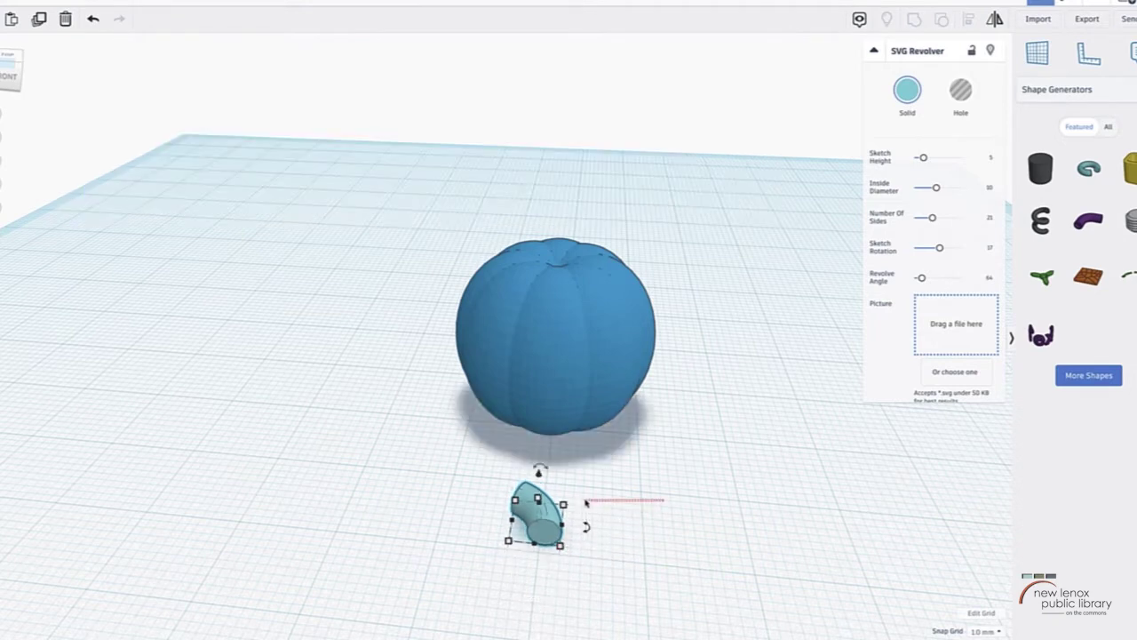
left_click(661, 502)
right_click_drag(647, 500, 648, 528)
left_click(508, 574)
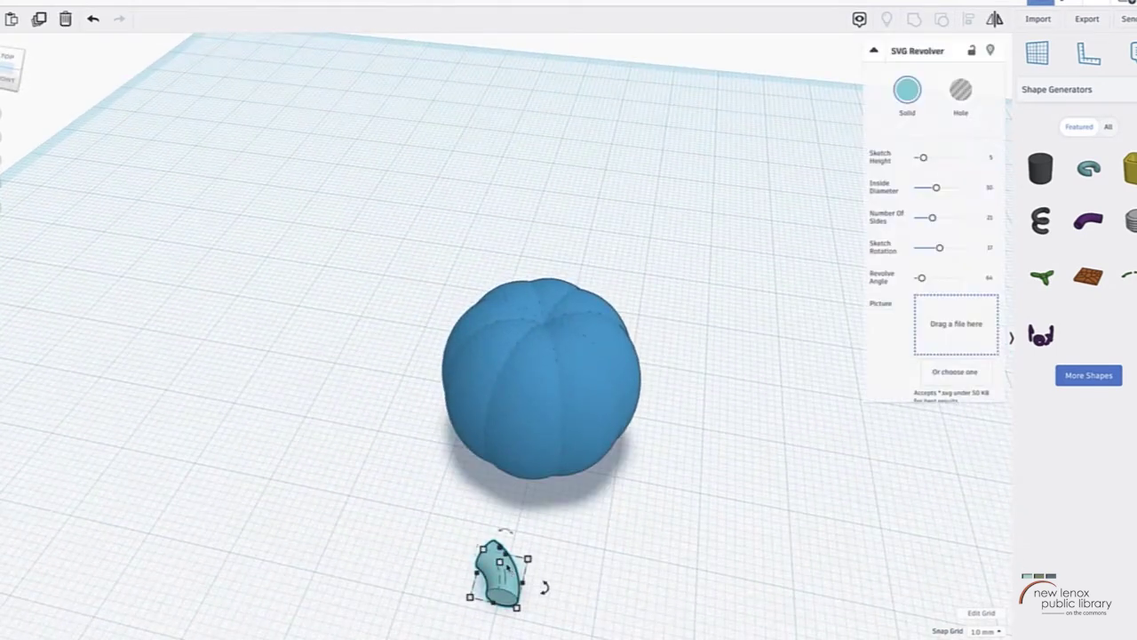
right_click_drag(622, 575, 658, 505)
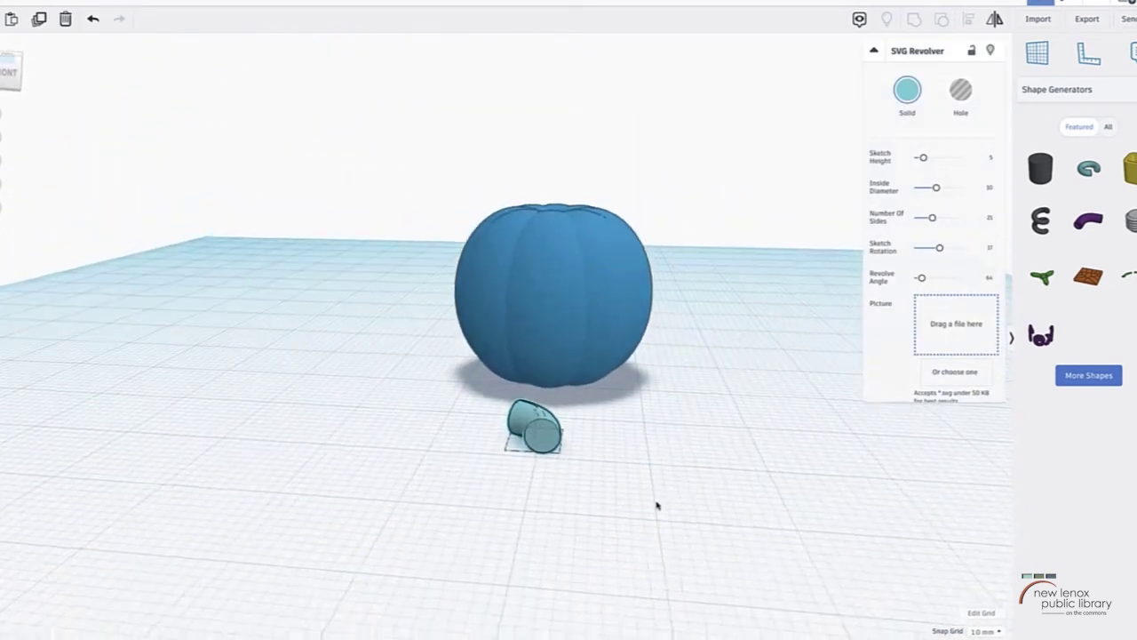
Step: Lift the curved stem above the workplane and position it on top of the pumpkin
left_click_drag(540, 359, 542, 149)
right_click_drag(541, 150, 295, 358)
left_click_drag(300, 359, 477, 265)
Step: Rotate the stem so it curves upward out of the pumpkin's top
right_click_drag(586, 315, 551, 312)
left_click_drag(450, 216, 354, 276)
left_click(399, 264)
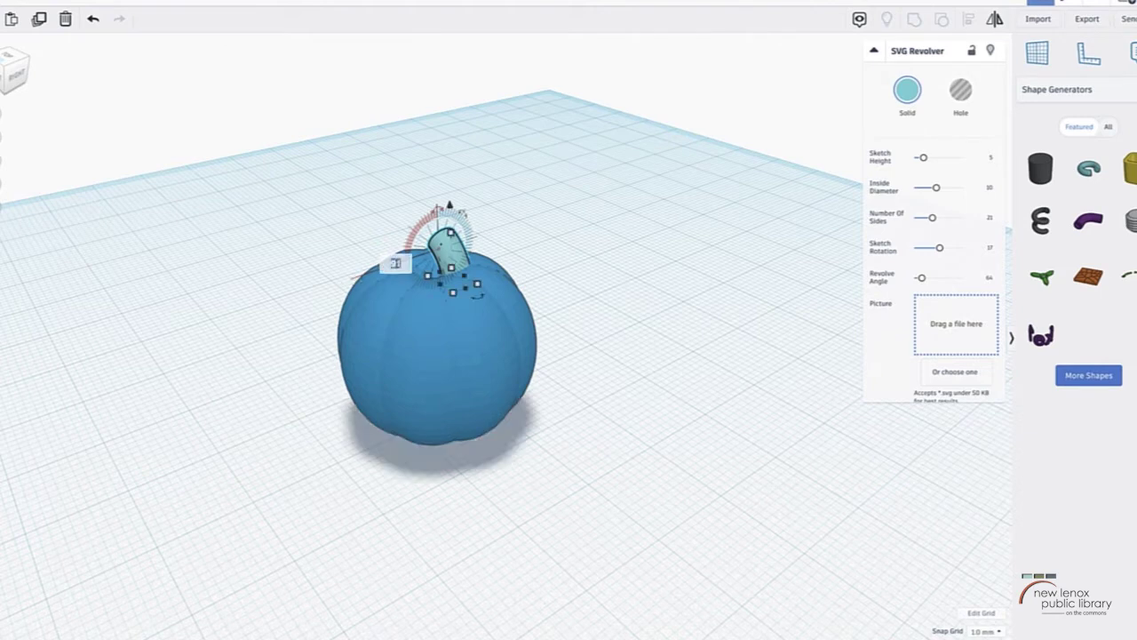
key("Return")
Step: Raise the stem to 19 mm above the workplane and nudge it towards the centre of the pumpkin's top
right_click_drag(542, 299, 506, 273)
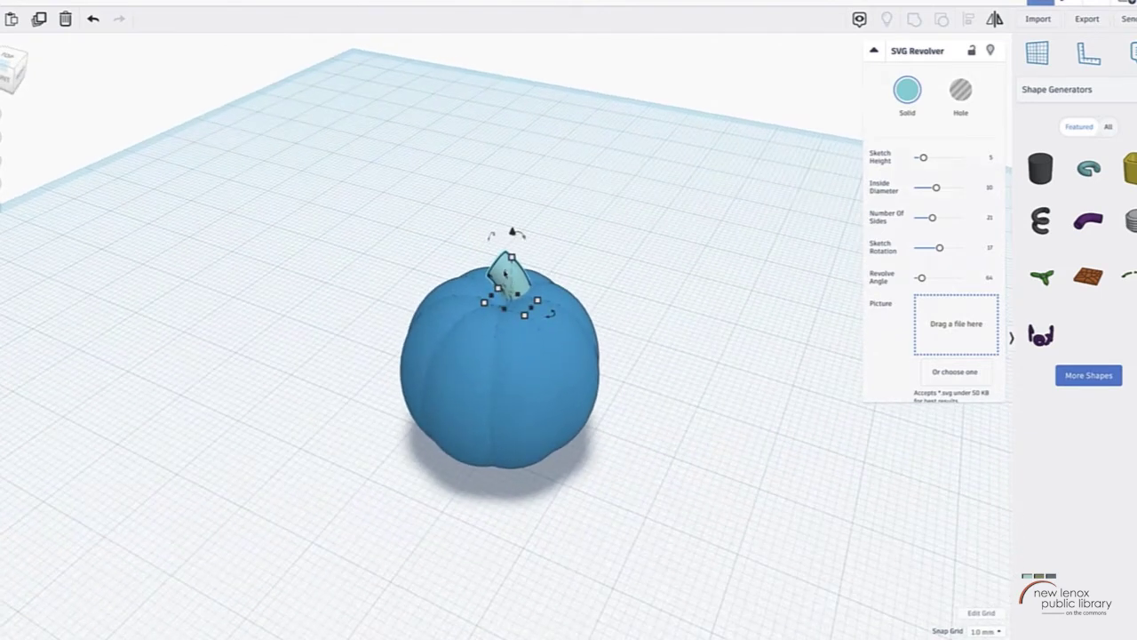
left_click_drag(512, 222, 512, 222)
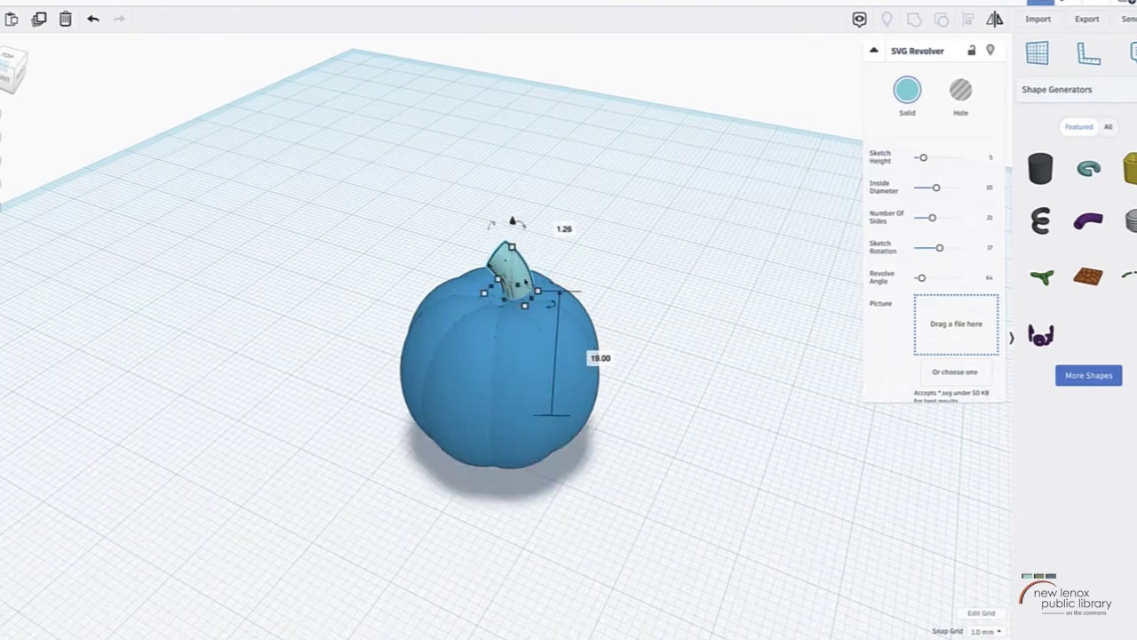
left_click_drag(514, 291, 495, 297)
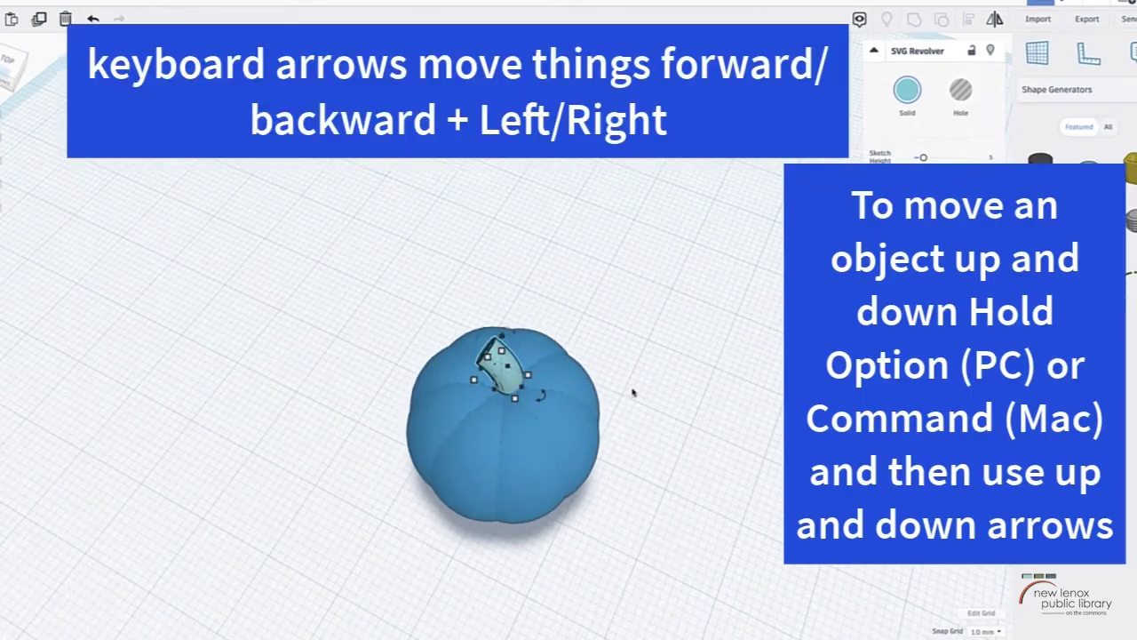
key("Down")
key("Down")
key("Down")
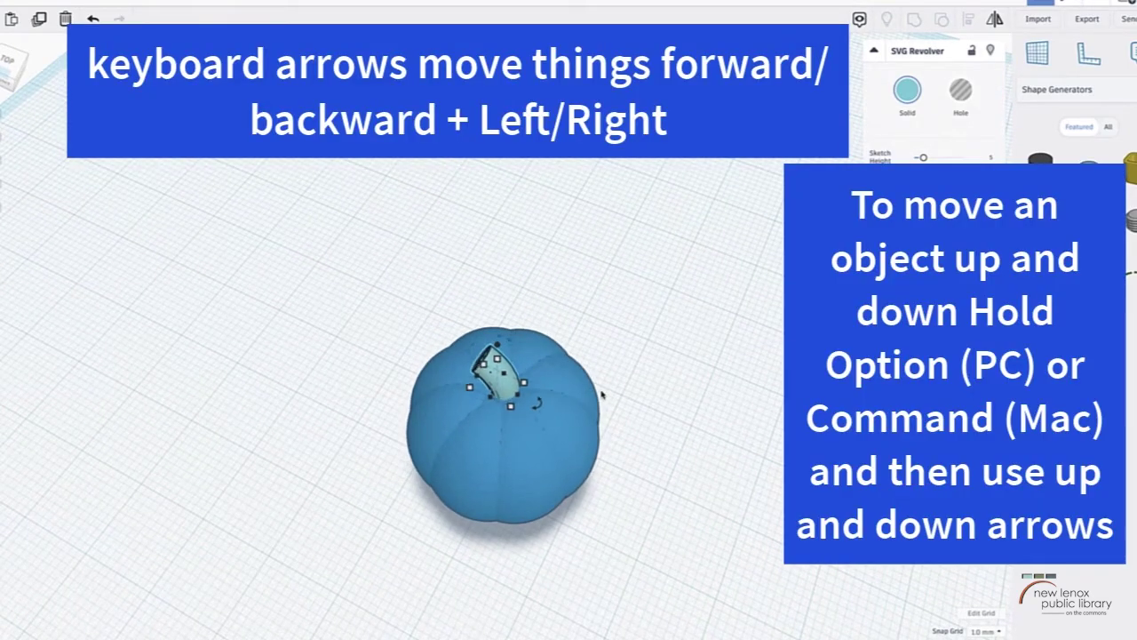
right_click_drag(602, 394, 653, 334)
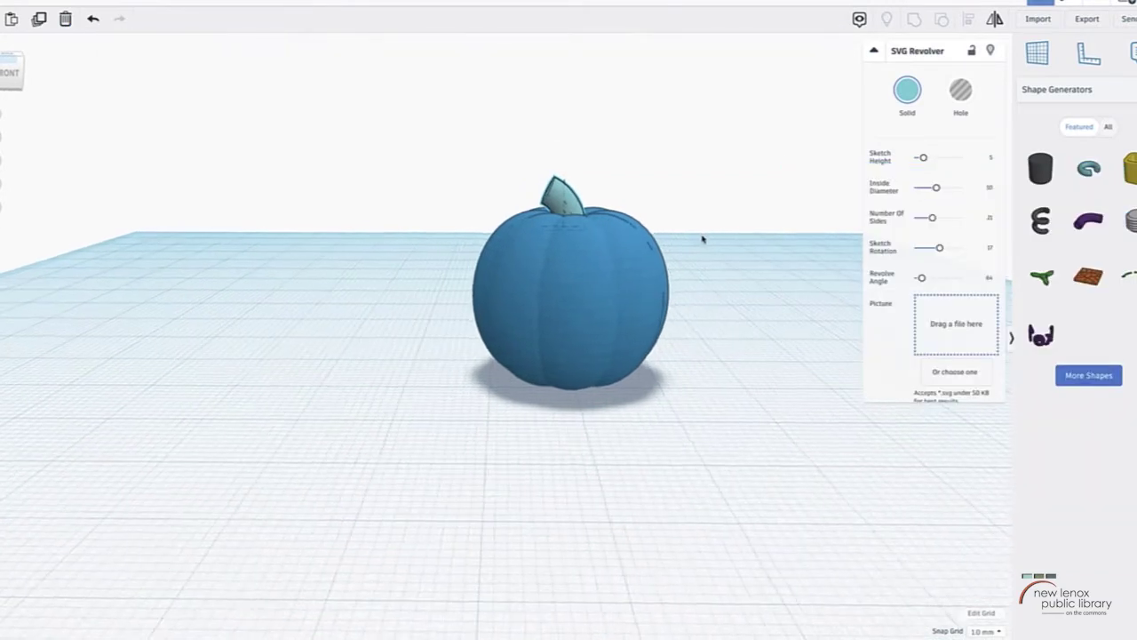
right_click_drag(702, 241, 654, 230)
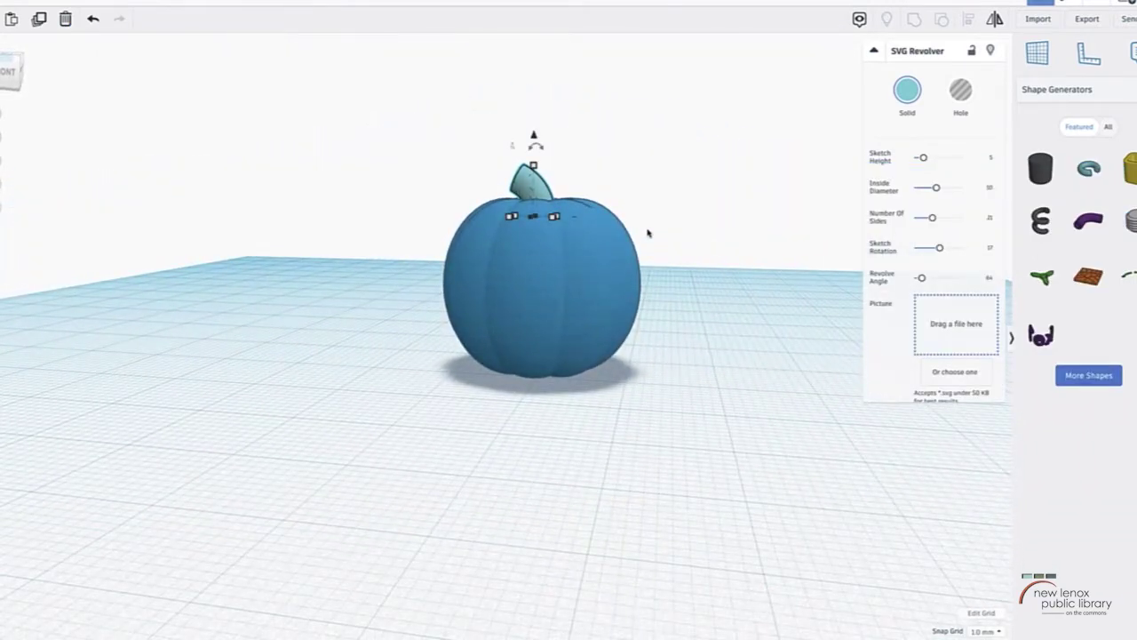
Step: Raise the stem by 7 mm to 25 mm above the workplane, clear of the pumpkin body
right_click_drag(678, 293, 648, 270)
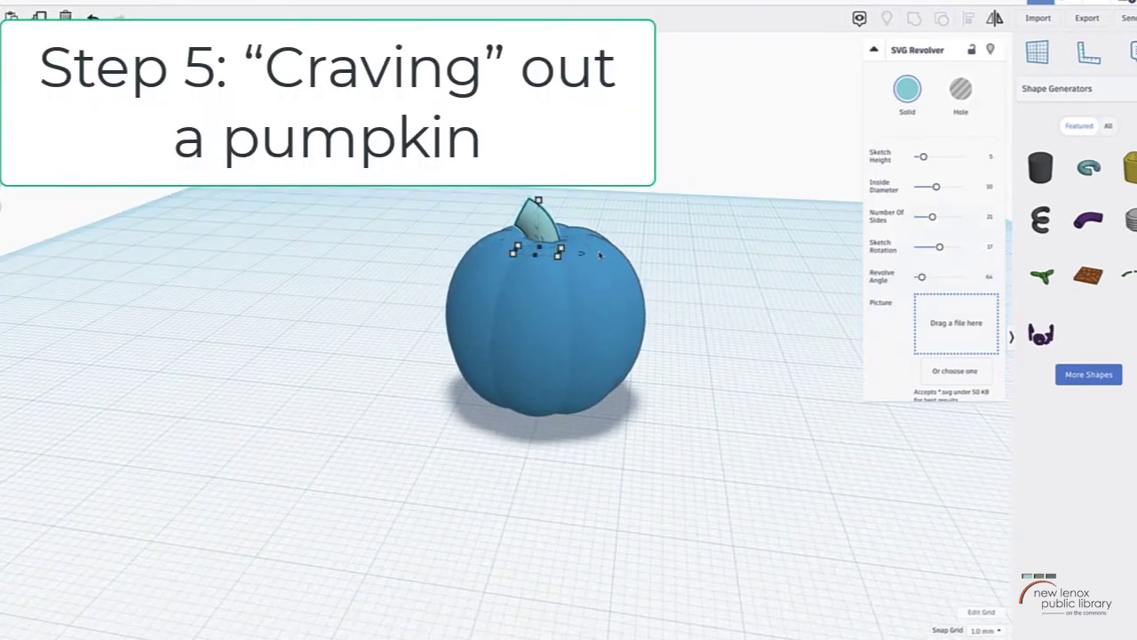
right_click_drag(578, 213, 650, 223)
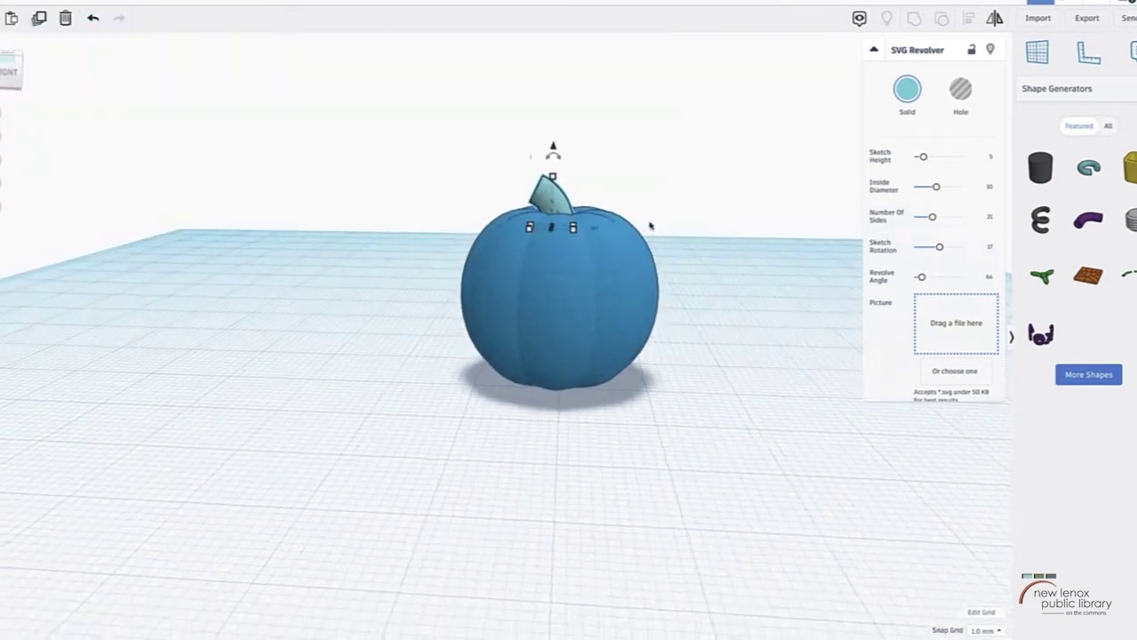
left_click_drag(554, 145, 560, 81)
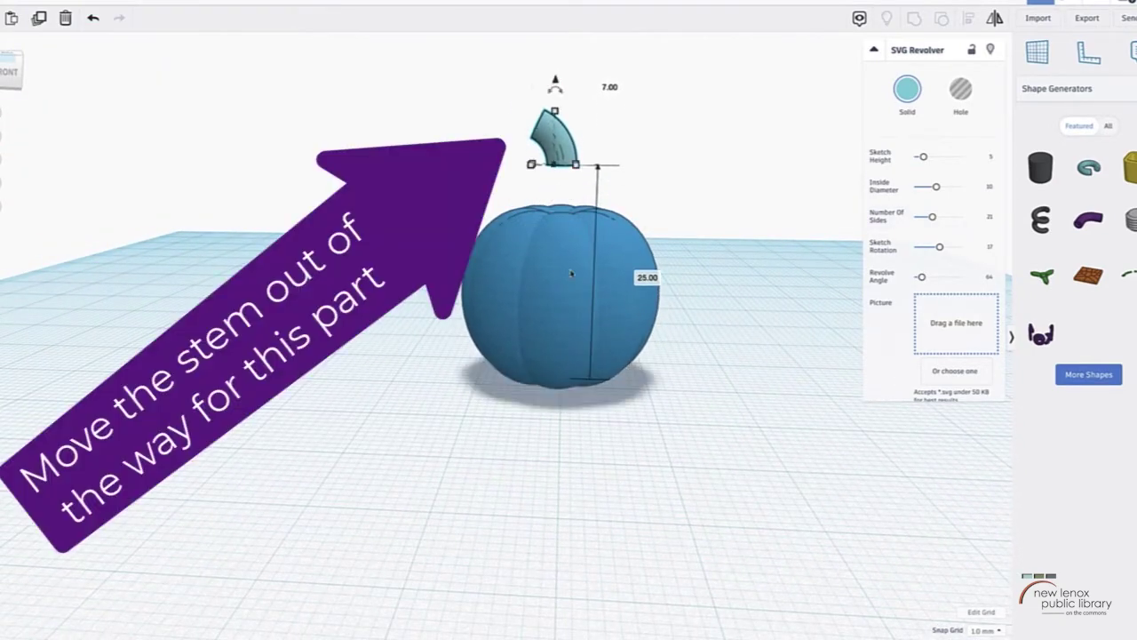
Step: Duplicate the pumpkin body and move the copy to the right so it partly overlaps the original
left_click(565, 271)
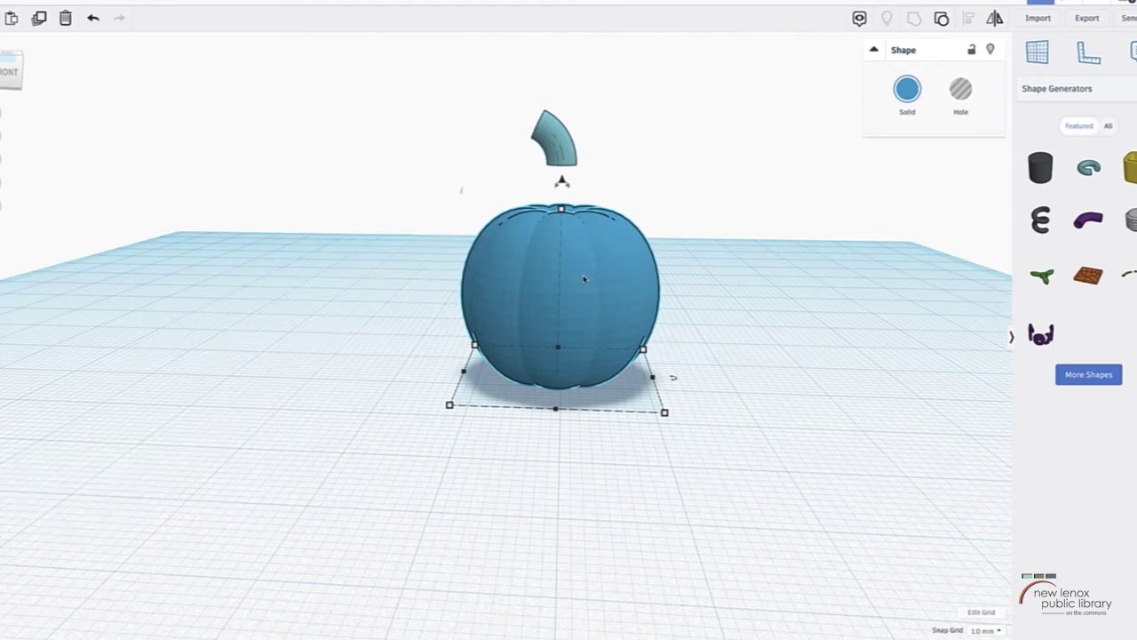
key("ctrl+d")
left_click_drag(583, 279, 708, 280)
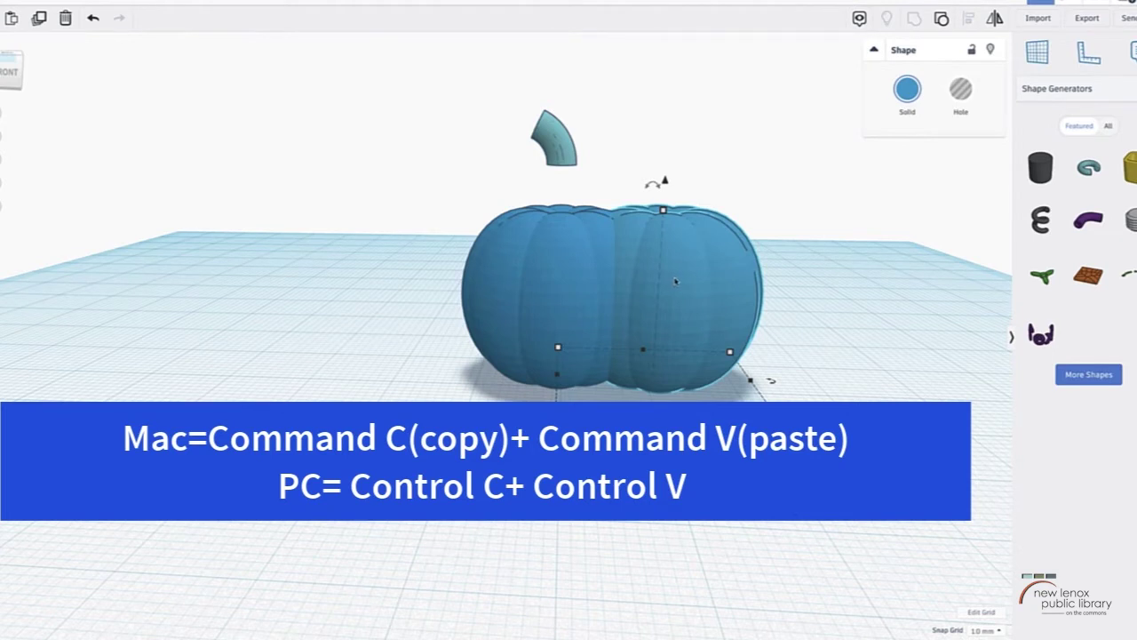
Step: Raise the stem further out of the way above the two pumpkin bodies
left_click(555, 140)
left_click_drag(555, 85, 555, 47)
left_click(686, 259)
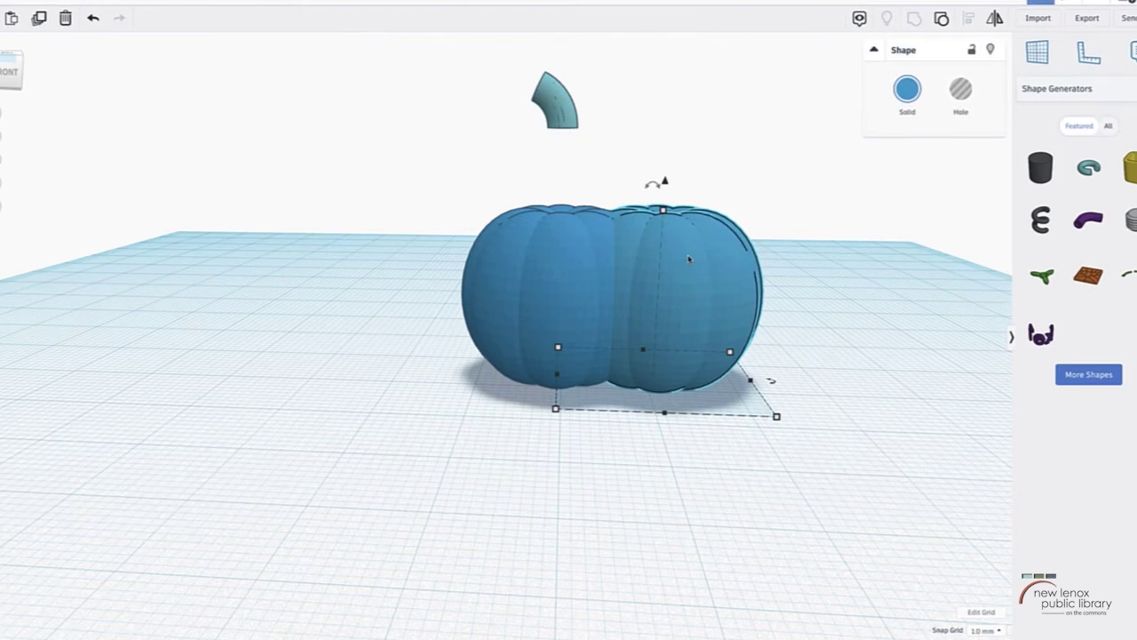
Step: Turn the original pumpkin body into a hole, keeping the duplicate solid
left_click(575, 261)
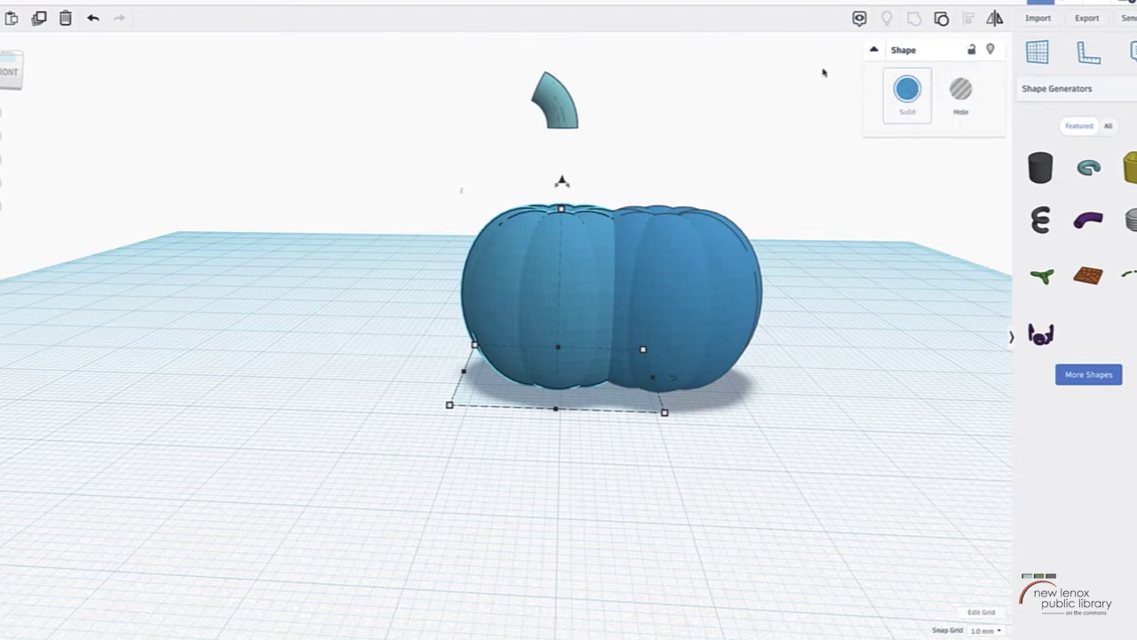
left_click(964, 96)
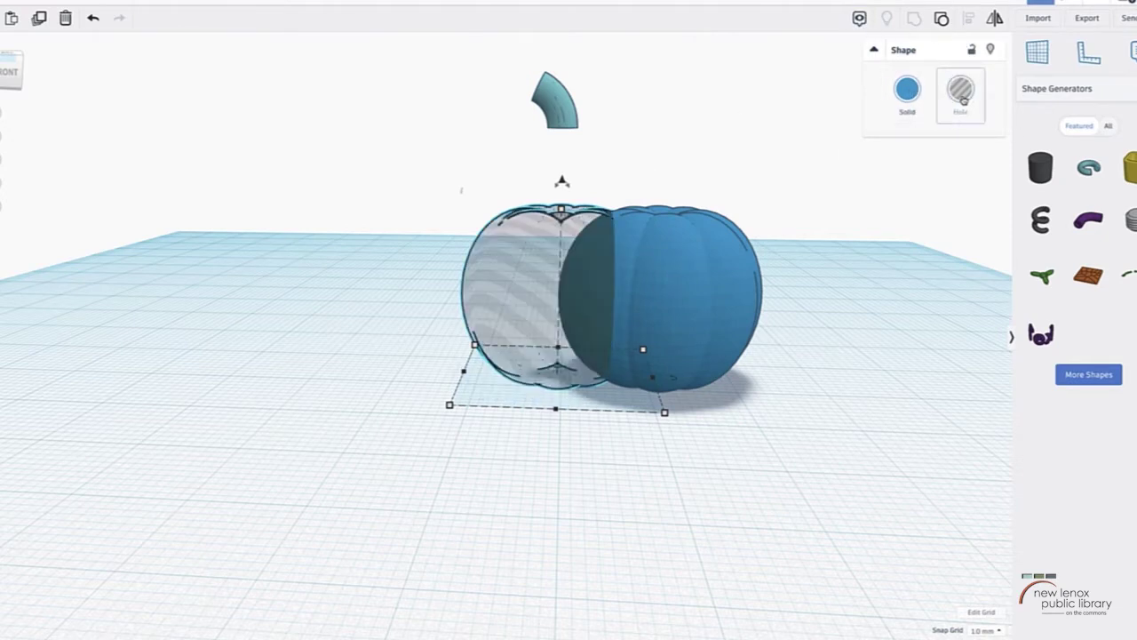
left_click(710, 307)
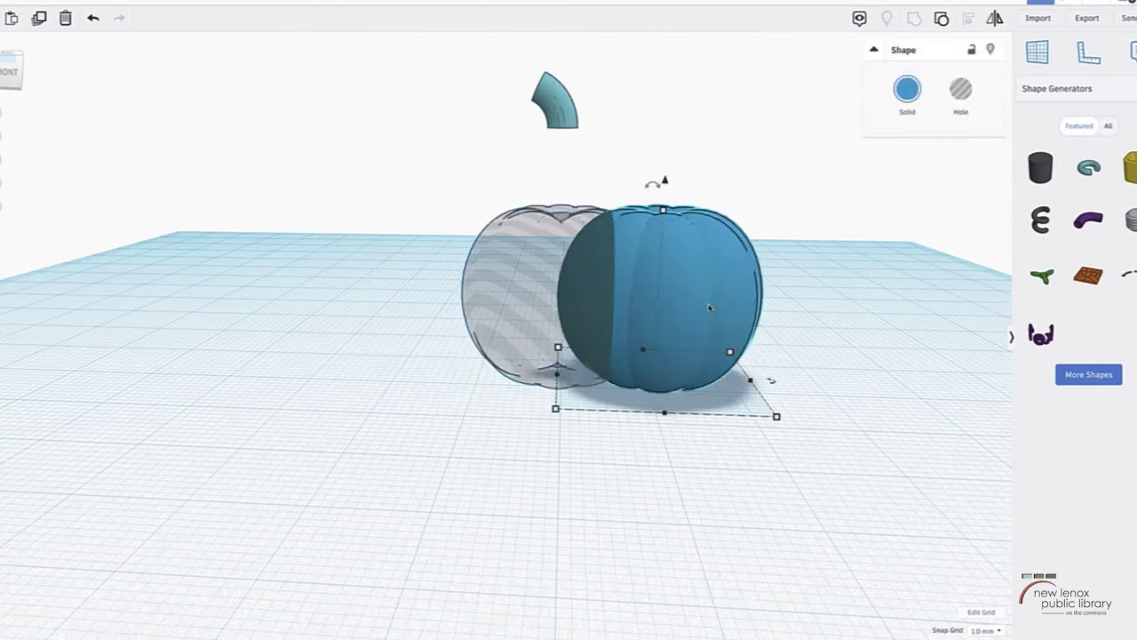
Step: Compare the base dimensions of both pumpkin bodies and set the solid duplicate's length and width to 19 mm
left_click(541, 303)
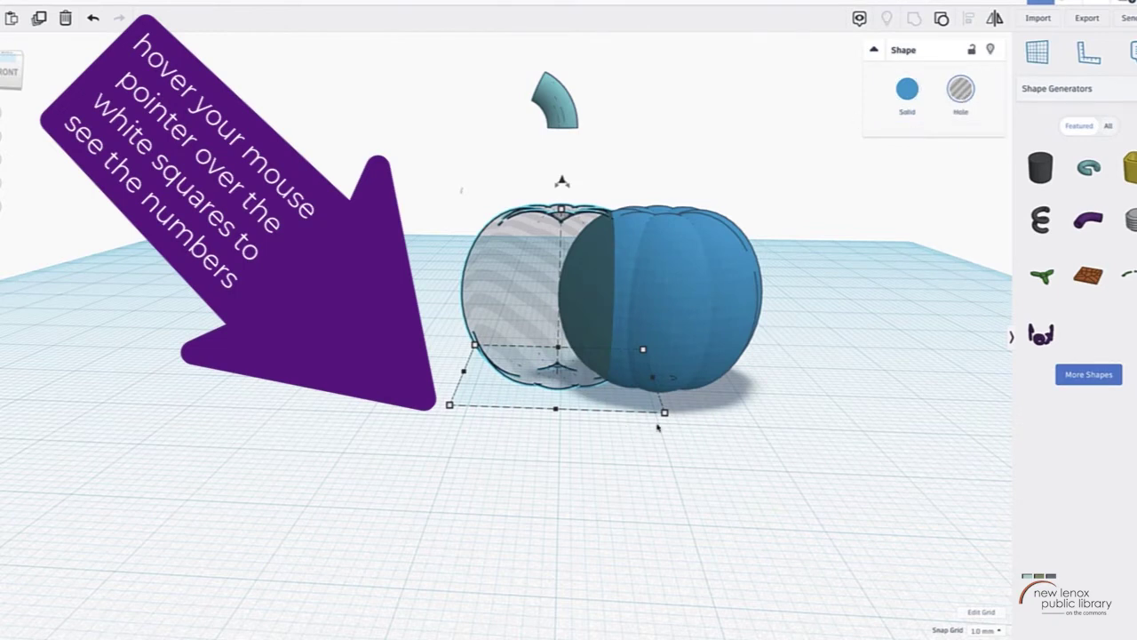
mouse_move(667, 419)
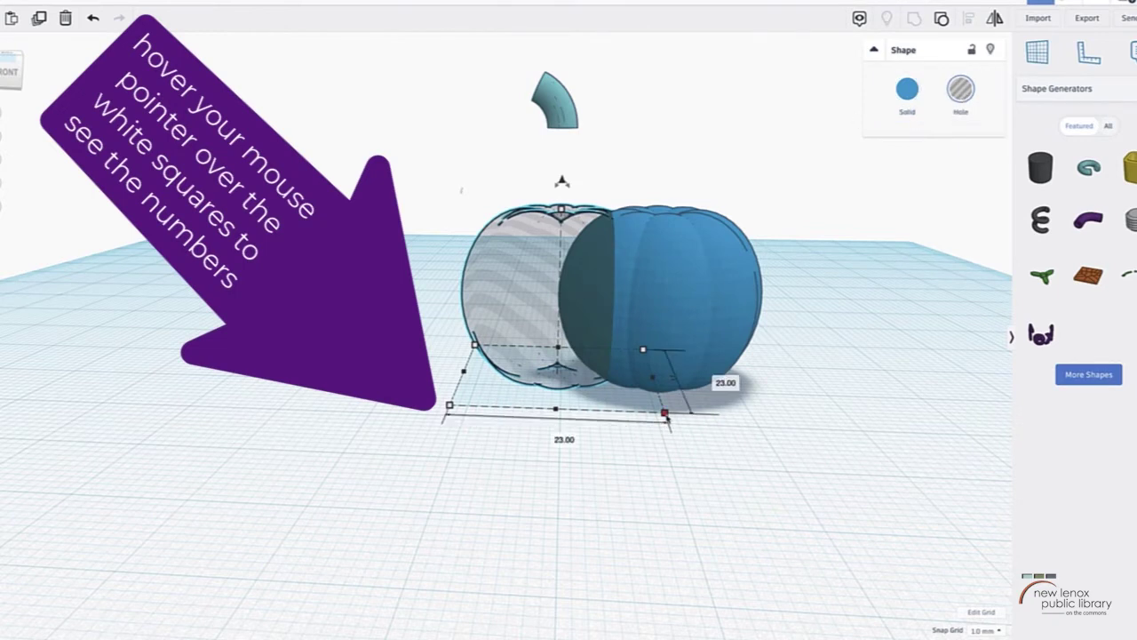
left_click(708, 323)
mouse_move(777, 417)
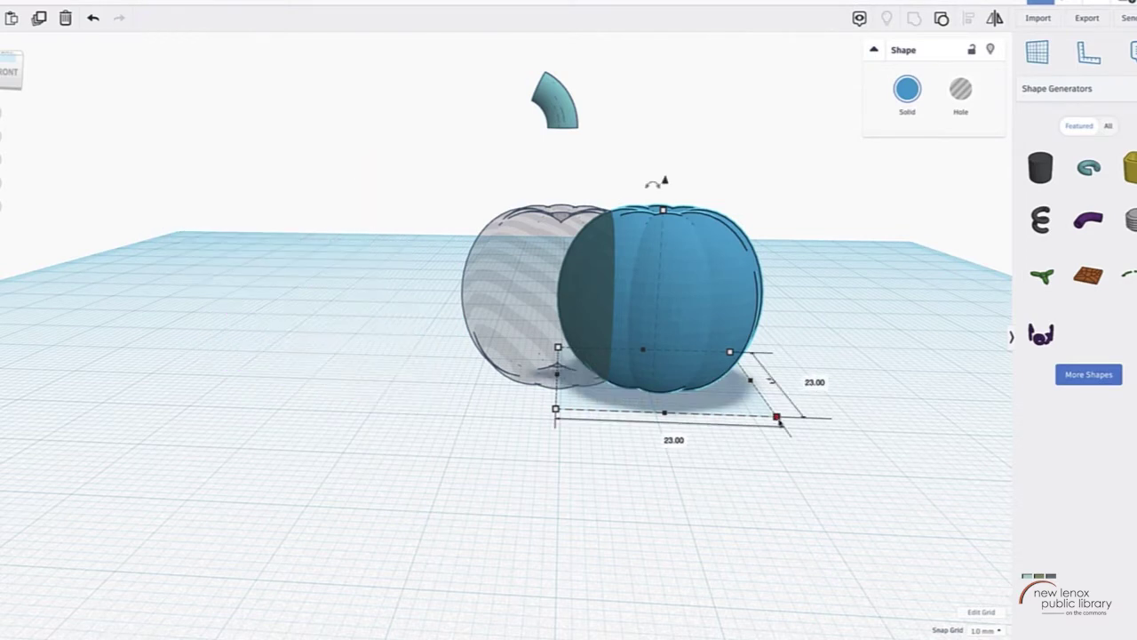
left_click(812, 382)
type("19")
left_click(675, 438)
type("19")
key("Return")
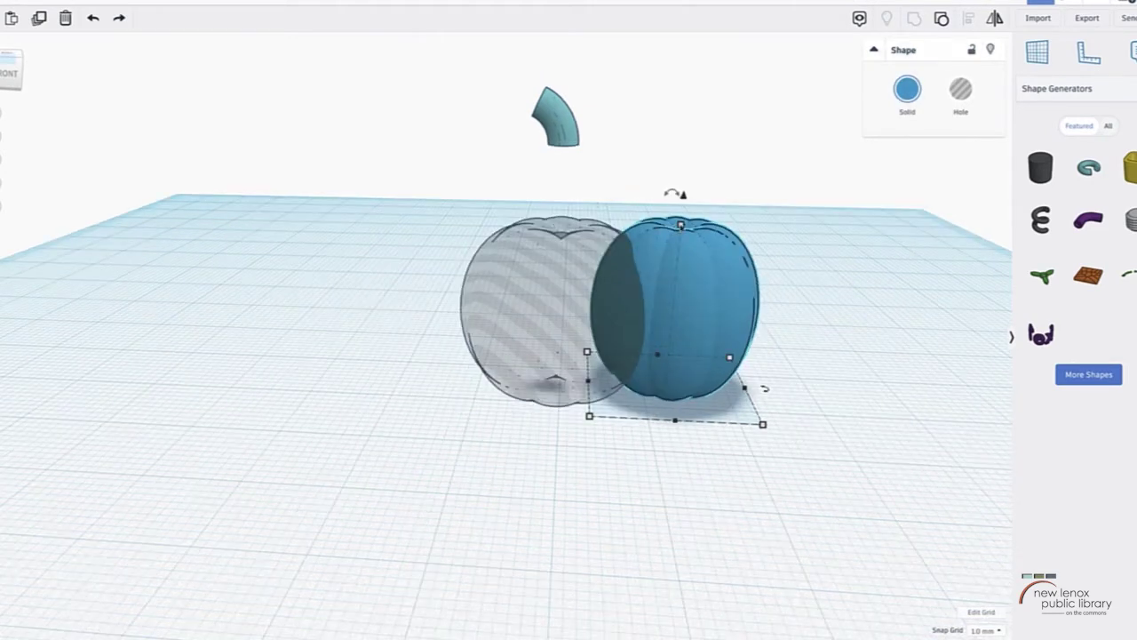
Step: Set the solid duplicate's height to 18 mm
mouse_move(681, 225)
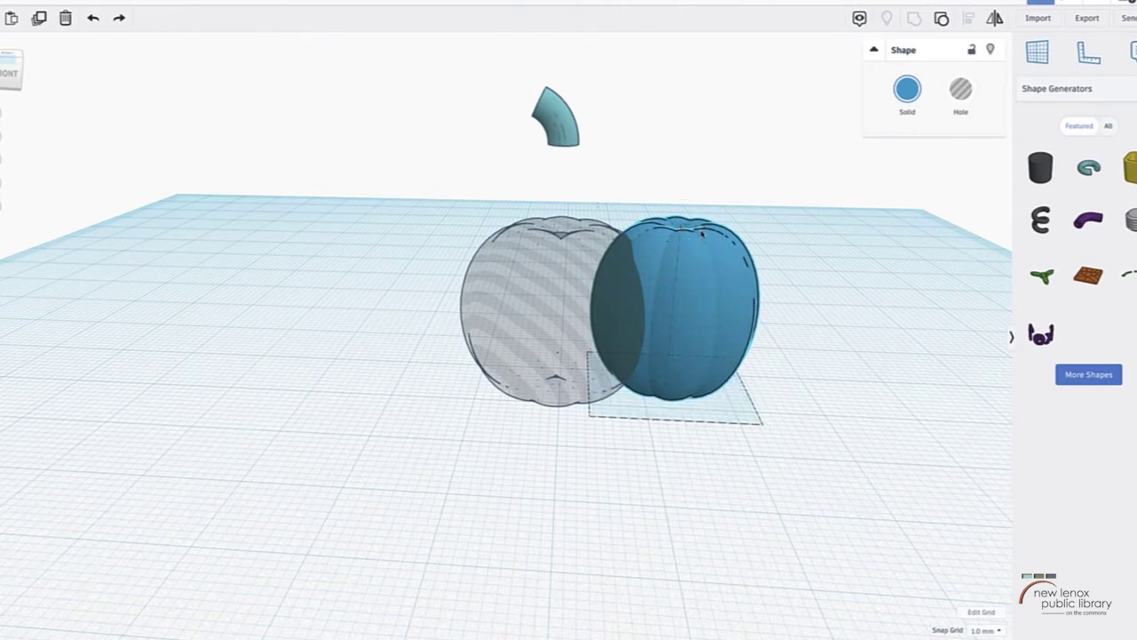
left_click(733, 308)
type("19")
key("Return")
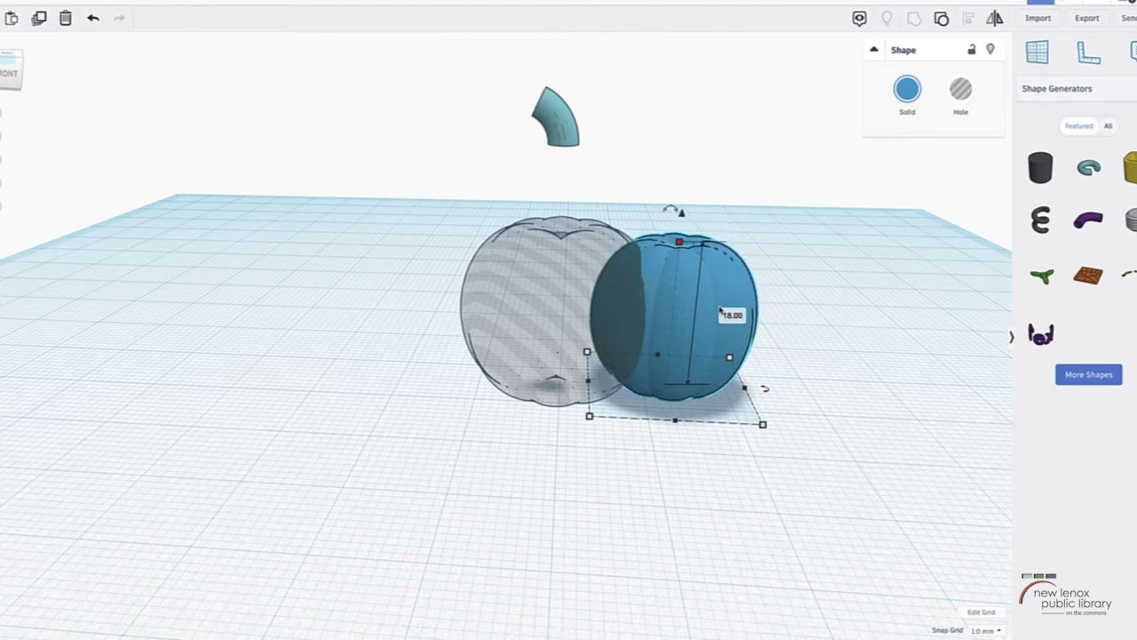
Step: Move the smaller solid pumpkin left in grid steps until it sits inside the hole pumpkin
key("Left")
key("Left")
key("Left")
key("Left")
key("Left")
key("Left")
key("Left")
key("Left")
key("Left")
key("Left")
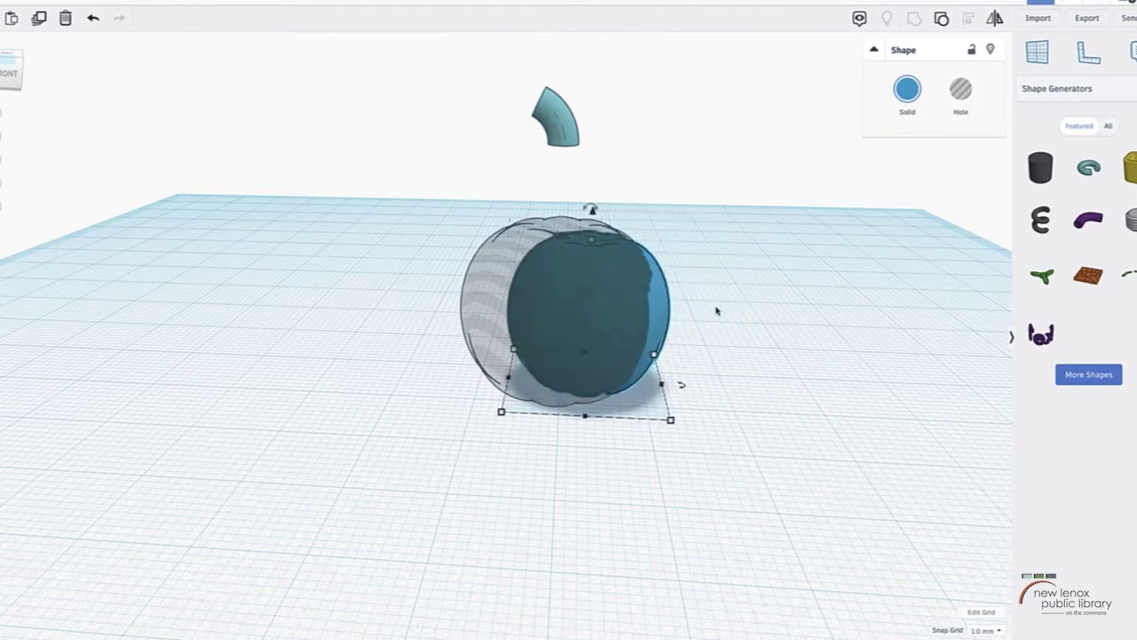
key("Left")
key("Left")
key("Left")
key("Left")
key("Down")
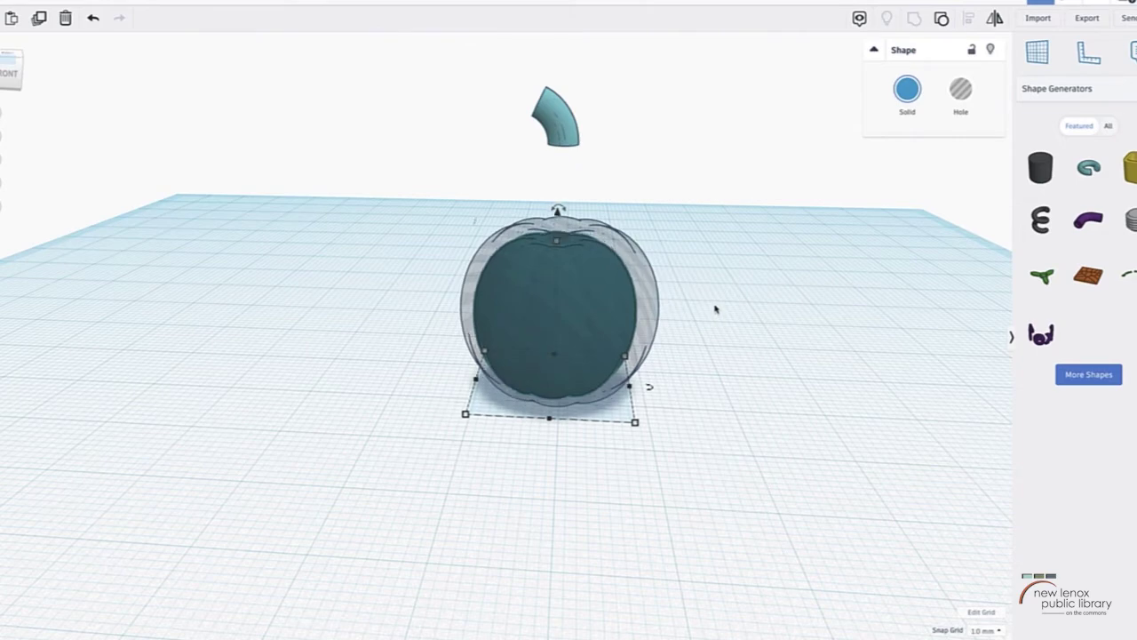
key("Up")
Step: Check the nested bodies from below and raise the inner solid pumpkin slightly within the outer hole body
scroll(689, 310, "up", 3)
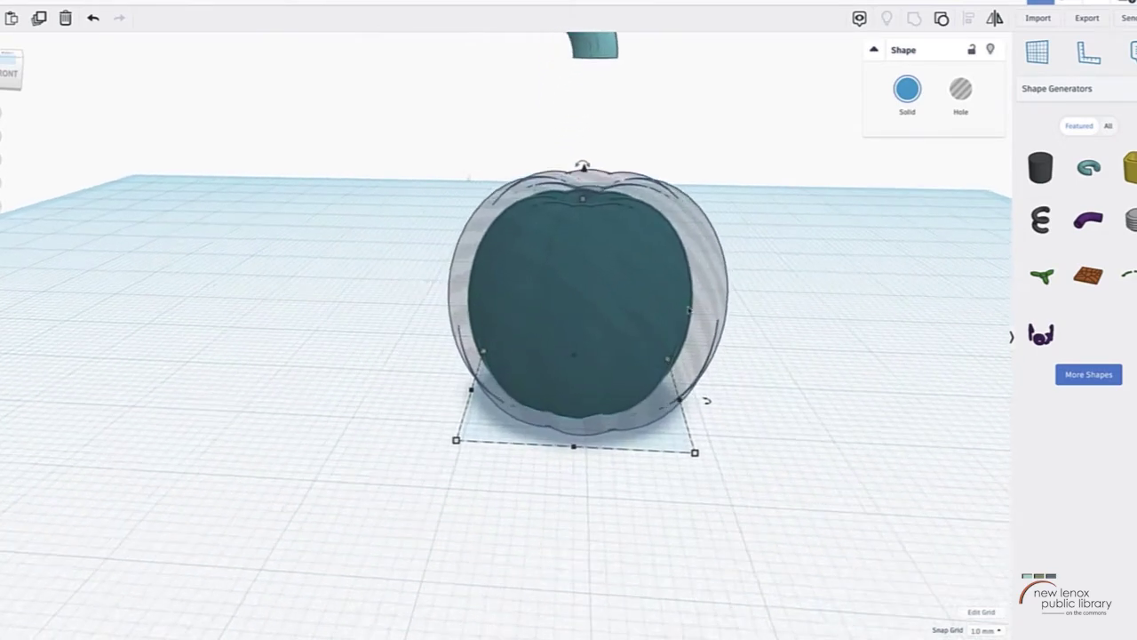
right_click_drag(739, 323, 640, 187)
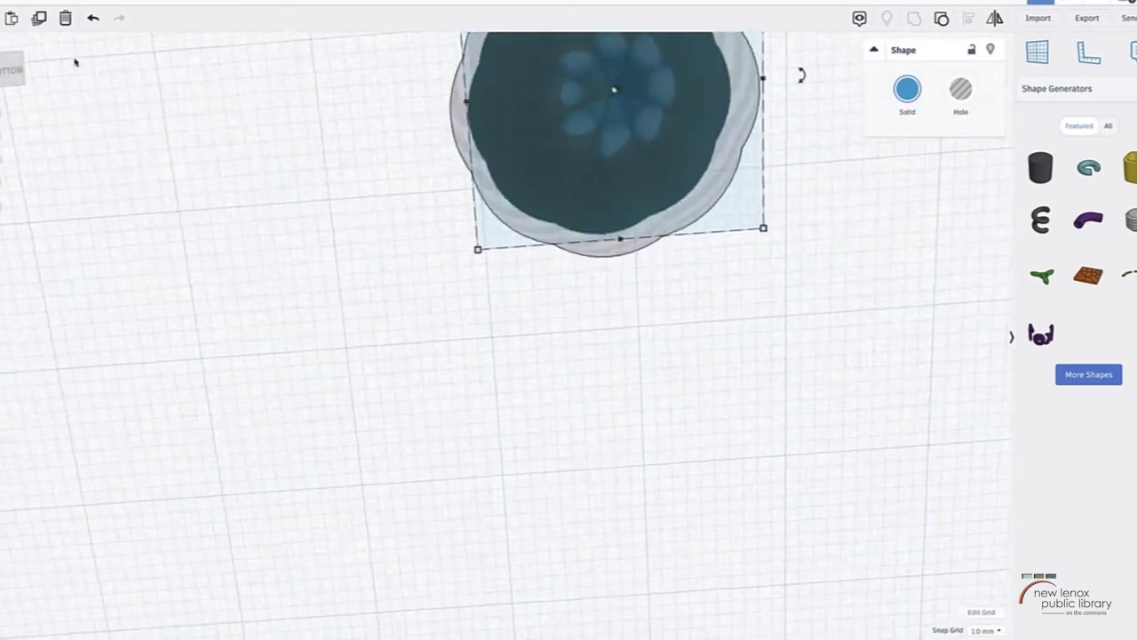
left_click(4, 64)
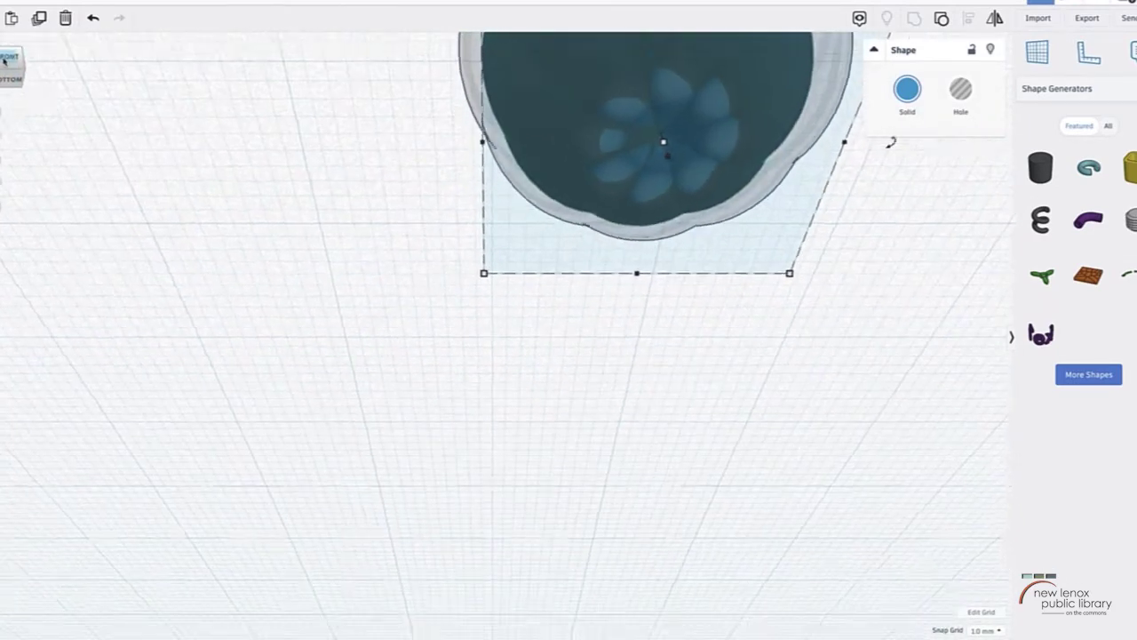
right_click_drag(424, 258, 486, 258)
scroll(521, 241, "down", 3)
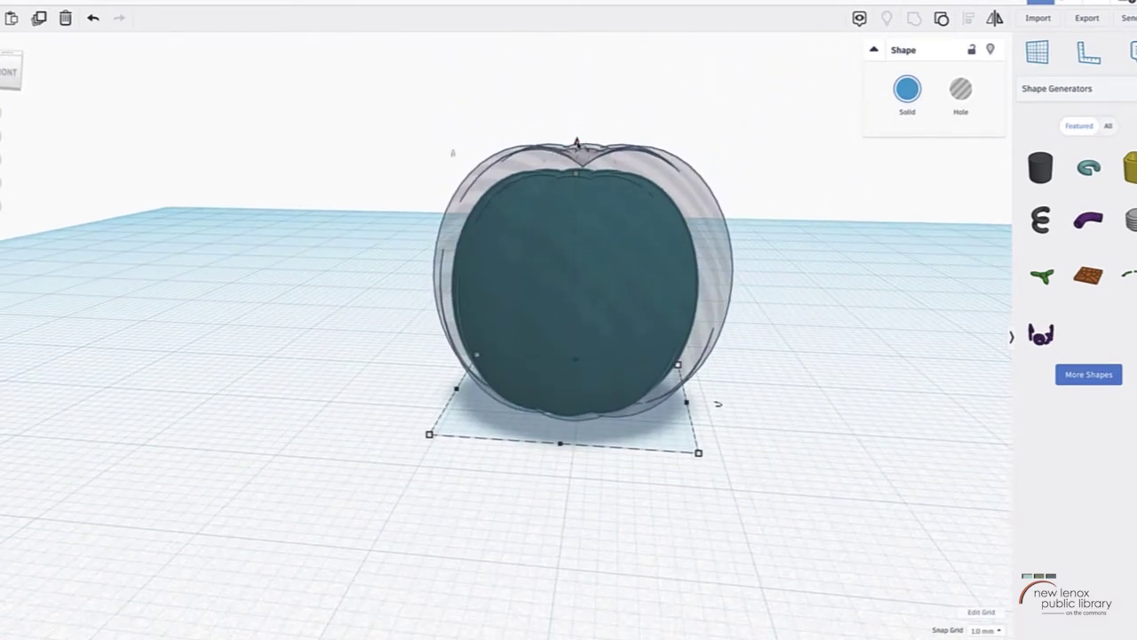
left_click_drag(577, 142, 577, 133)
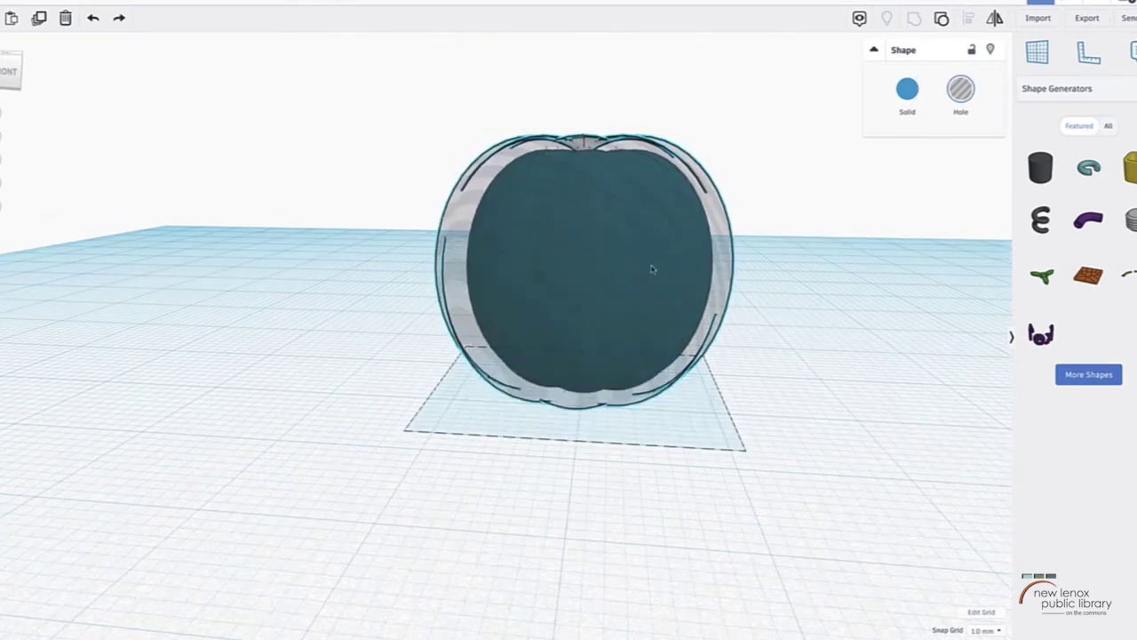
Step: Shift the outer hole pumpkin right in 1 mm grid steps around the solid inner pumpkin
key("Right")
key("Right")
key("Right")
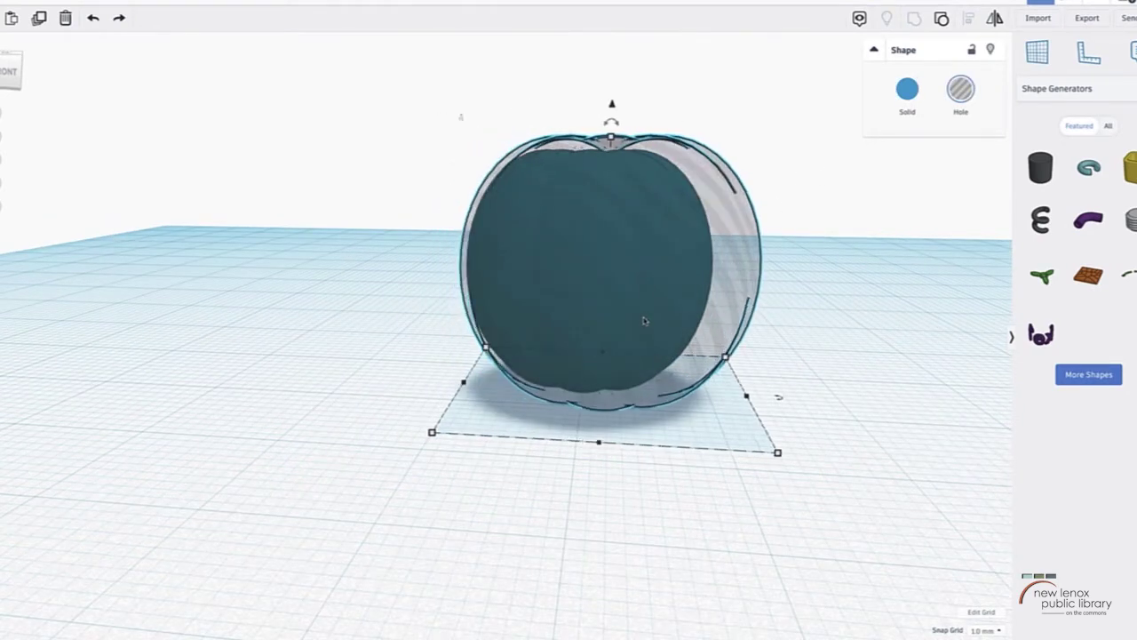
Step: Turn the inner solid pumpkin into a hole and nudge it right in 1 mm steps toward the outer body's centre
left_click(478, 260)
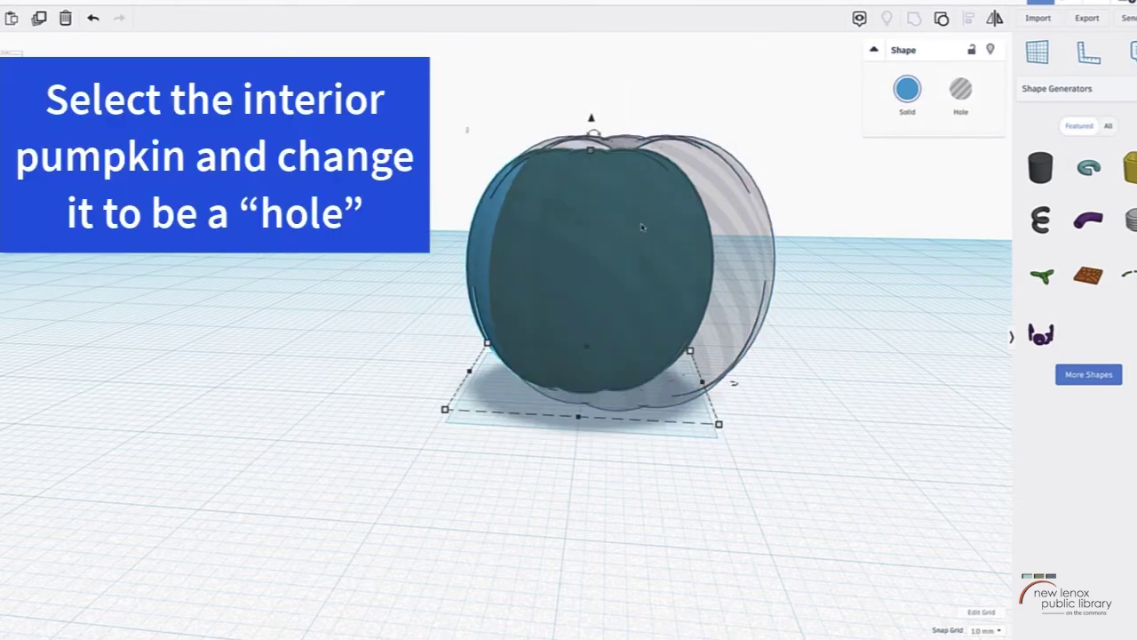
left_click(962, 96)
key("Right")
key("Right")
key("Right")
key("Right")
key("Right")
key("Left")
key("Right")
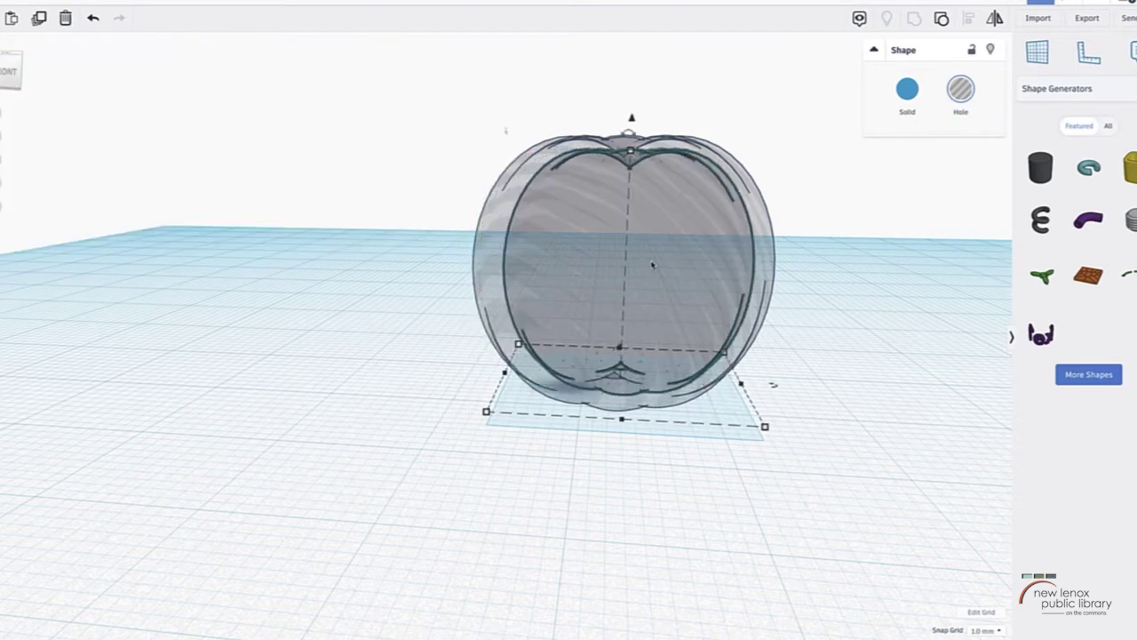
Step: Turn the snap grid off, shift the inner hole pumpkin slightly to centre it, and check the wall thickness from above
left_click(993, 632)
left_click(983, 519)
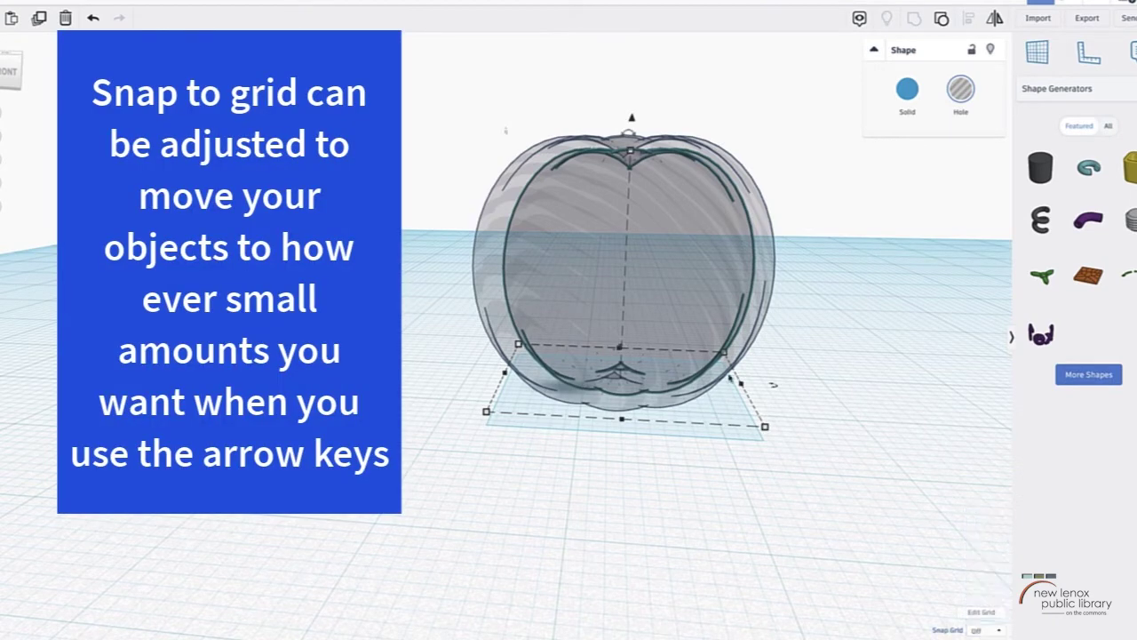
left_click_drag(677, 255, 664, 258)
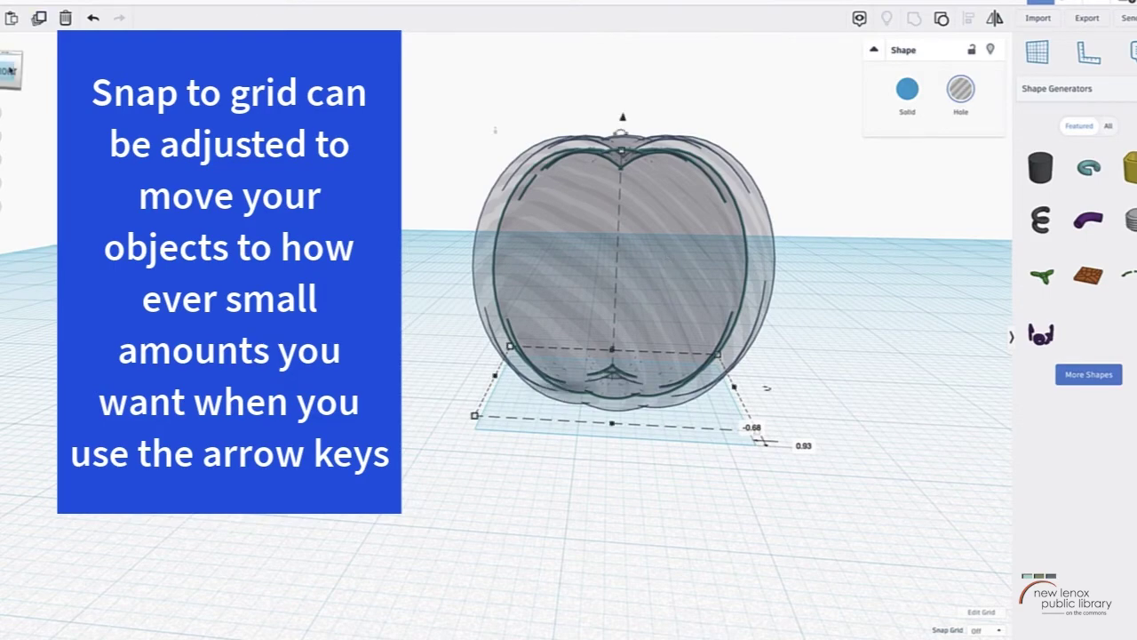
left_click(9, 84)
left_click(9, 91)
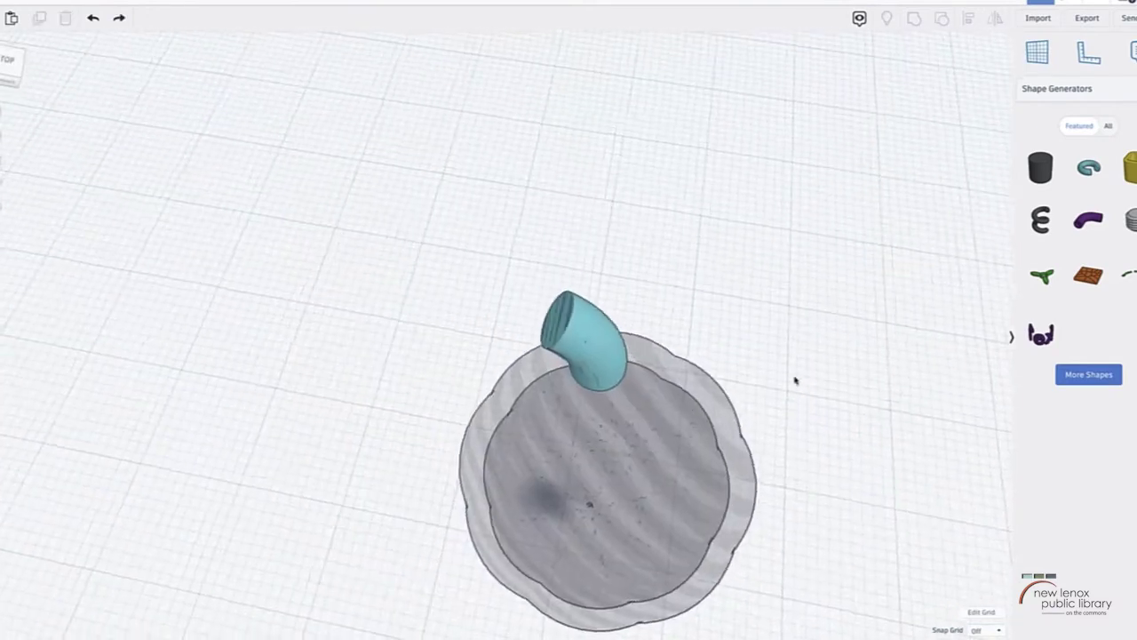
right_click_drag(795, 381, 815, 301)
Step: Change the outer pumpkin body from a hole back to a solid
left_click(757, 273)
scroll(816, 302, "down", 5)
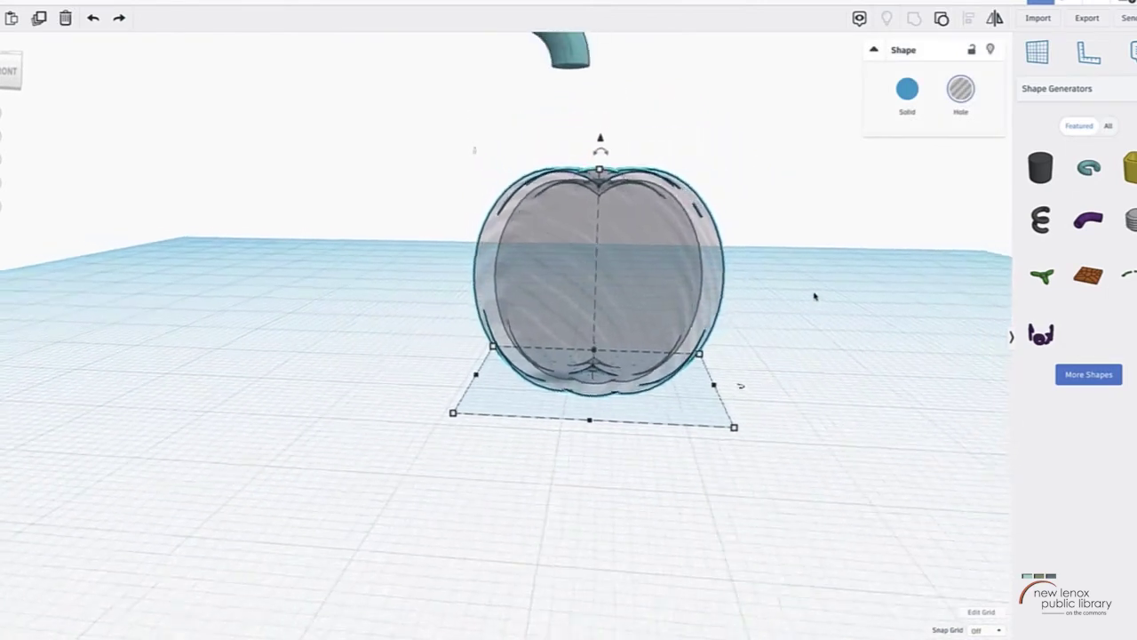
left_click(787, 213)
left_click(655, 261)
left_click(907, 89)
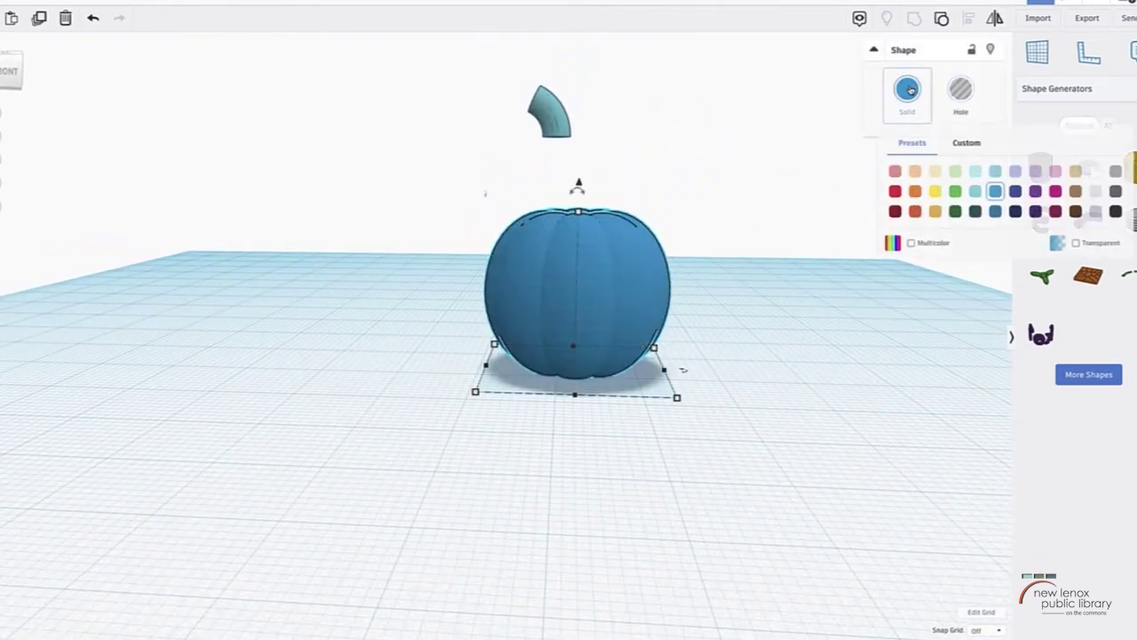
Step: Position the curved stem on the top centre of the solid pumpkin
left_click(550, 111)
left_click_drag(430, 211, 711, 391)
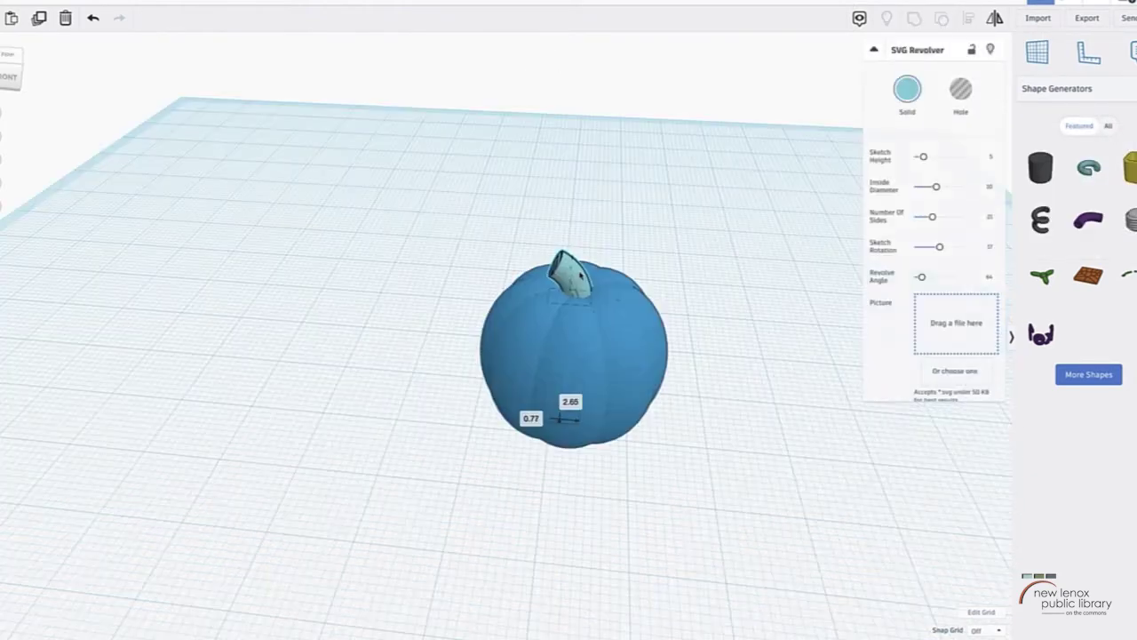
right_click_drag(670, 257, 682, 200)
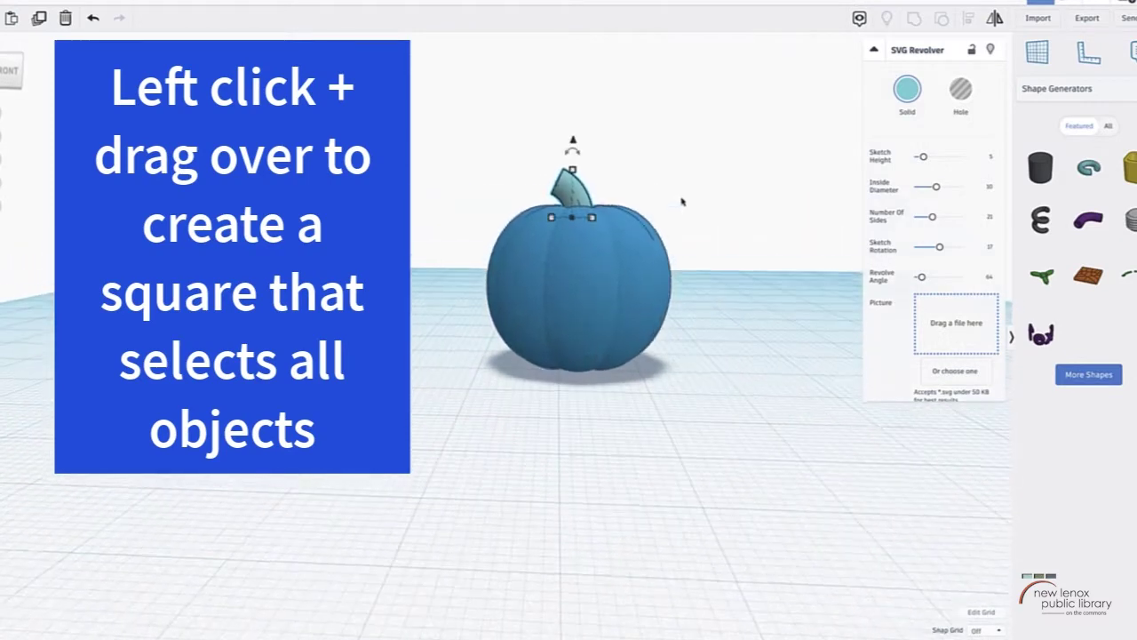
Step: Select the stem and both pumpkin bodies and group them to hollow out the pumpkin
left_click_drag(442, 152, 768, 410)
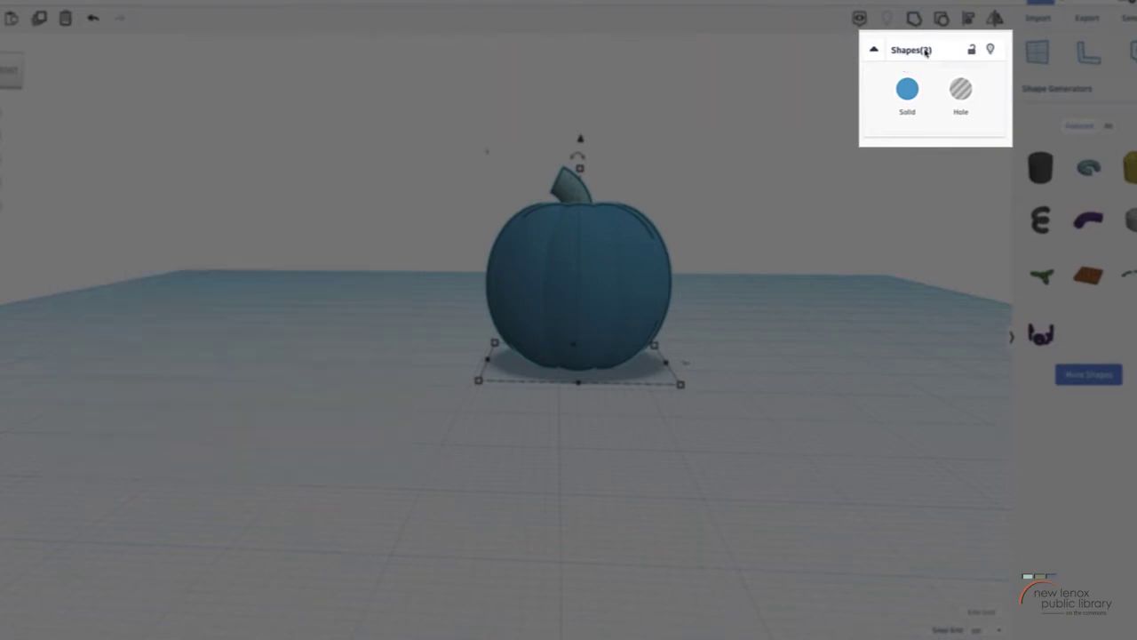
left_click(914, 19)
right_click_drag(741, 195, 749, 219)
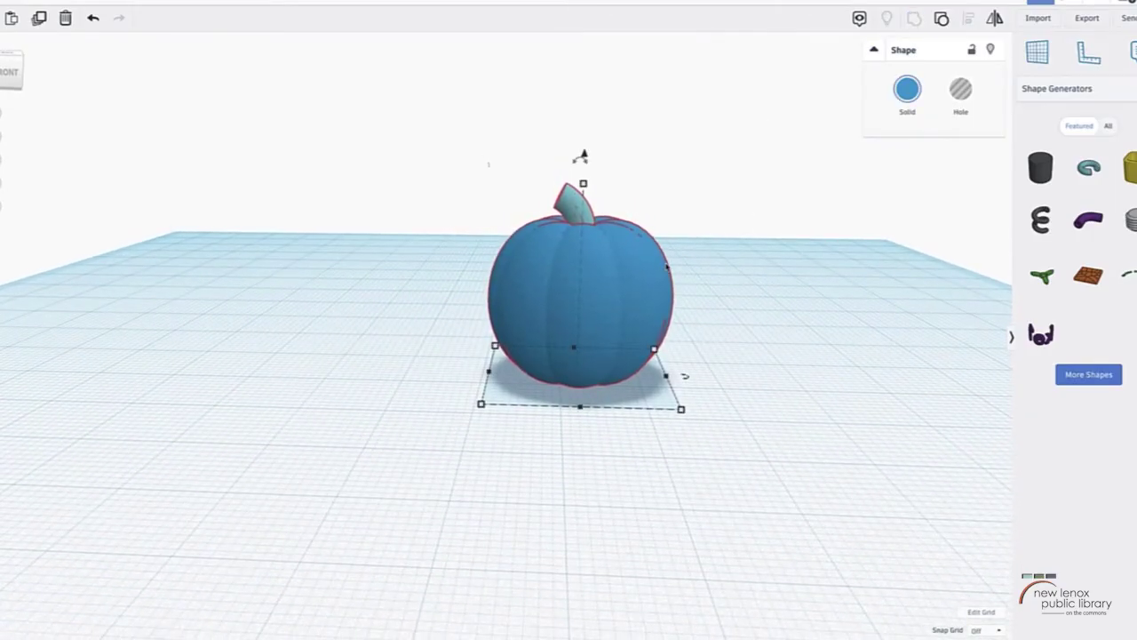
Step: Recolour the grouped pumpkin and stem with the preset orange
scroll(667, 267, "down", 5)
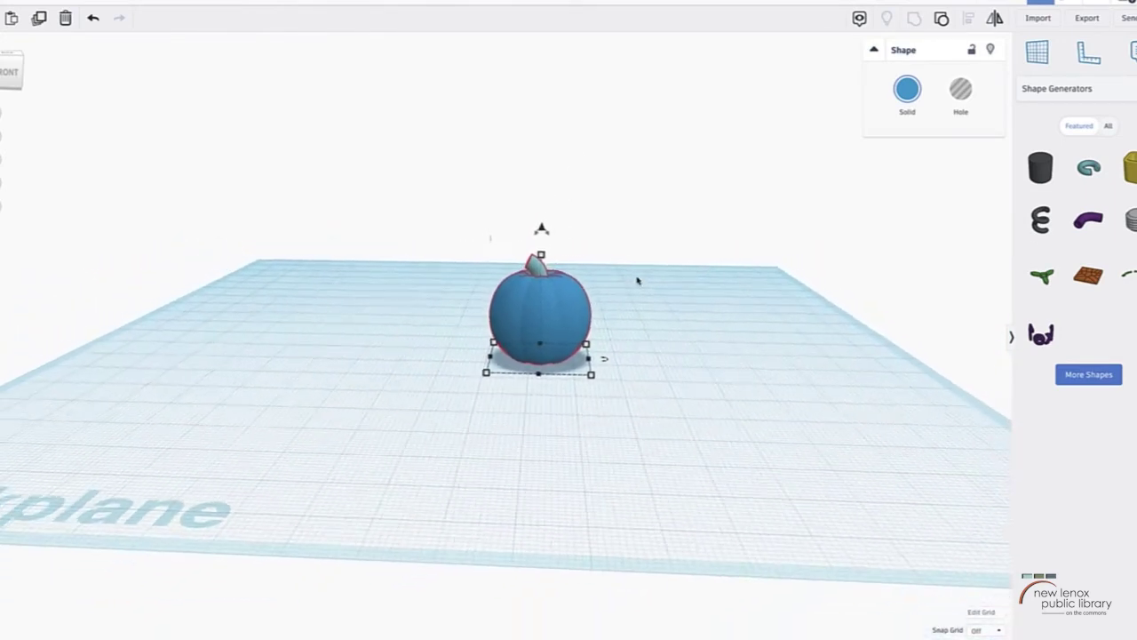
scroll(637, 281, "down", 1)
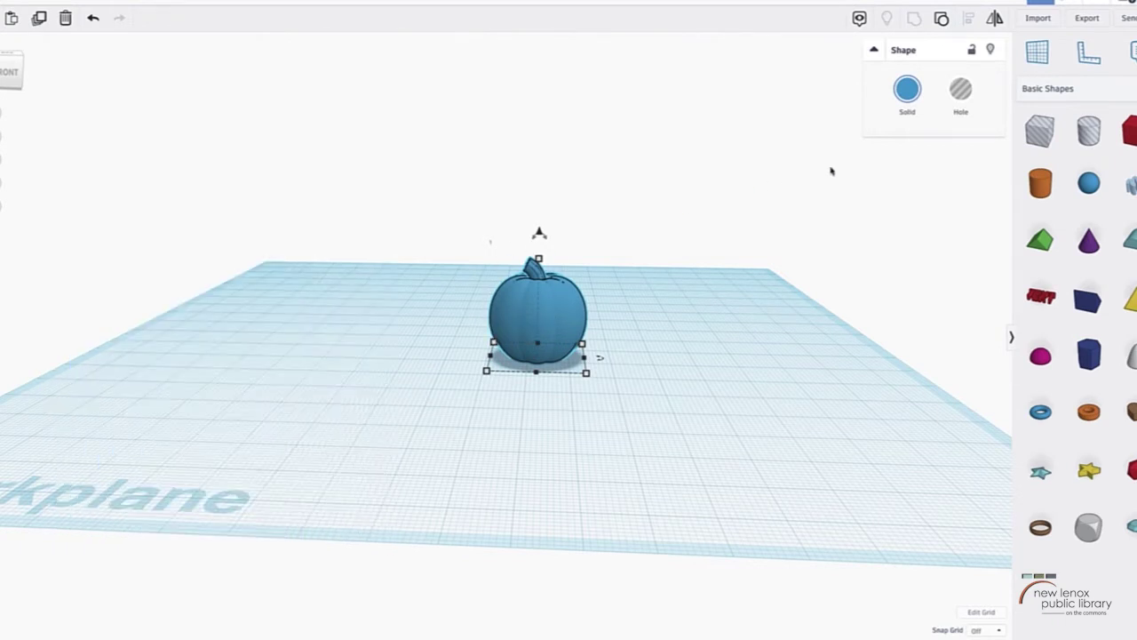
left_click(908, 89)
left_click(914, 189)
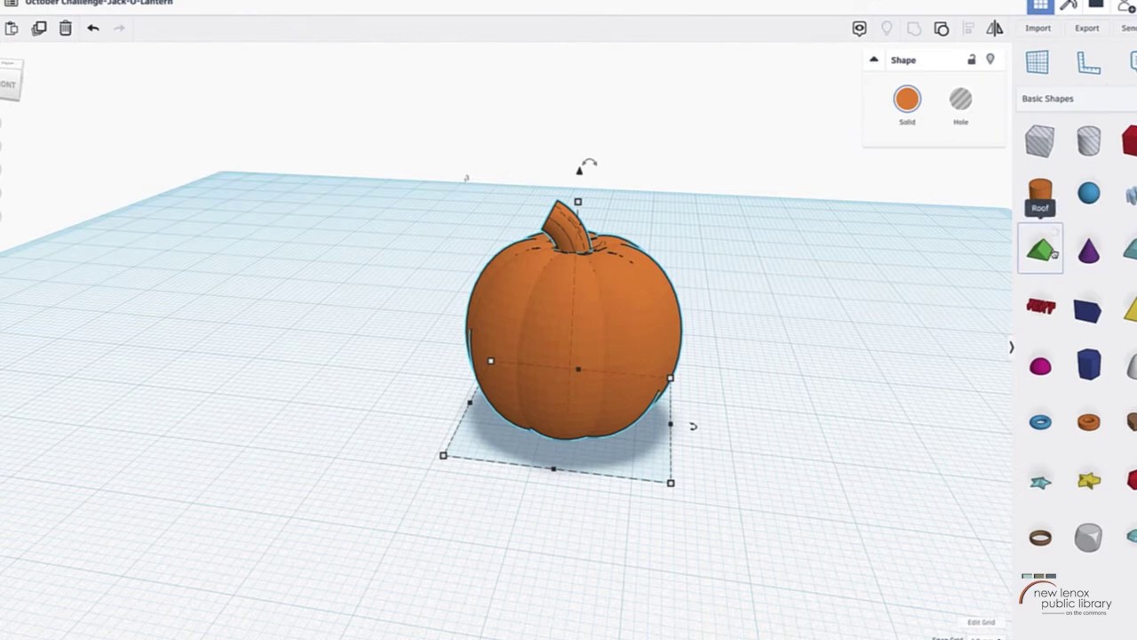
Step: Place a Roof shape in front of the pumpkin, scale it down to eye size and narrow it to 6 mm
left_click(1064, 99)
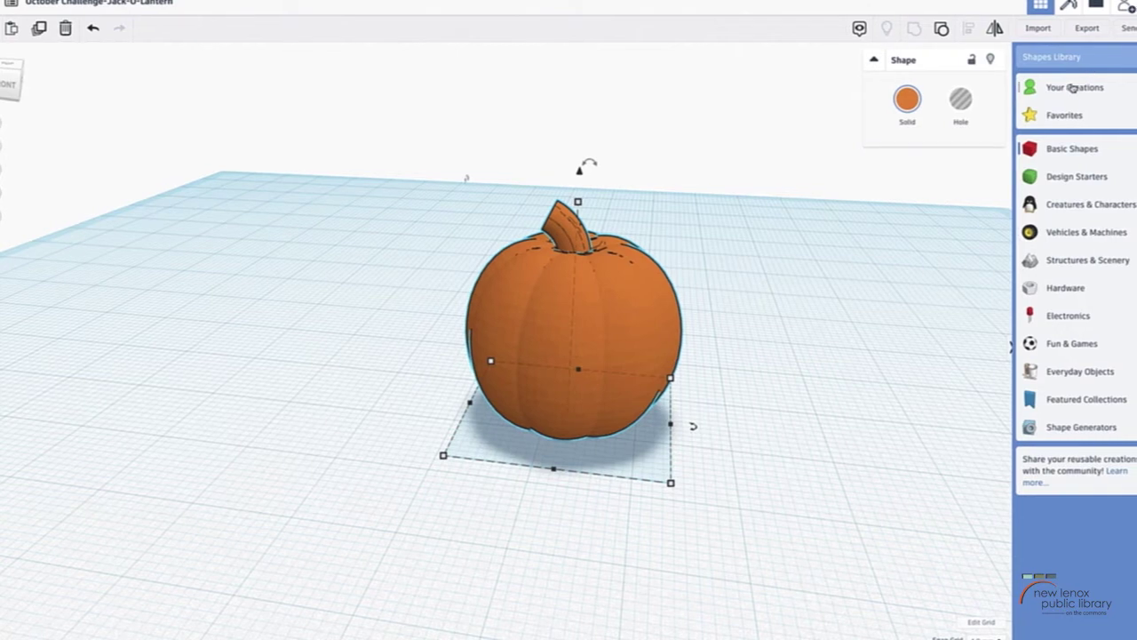
left_click(1053, 57)
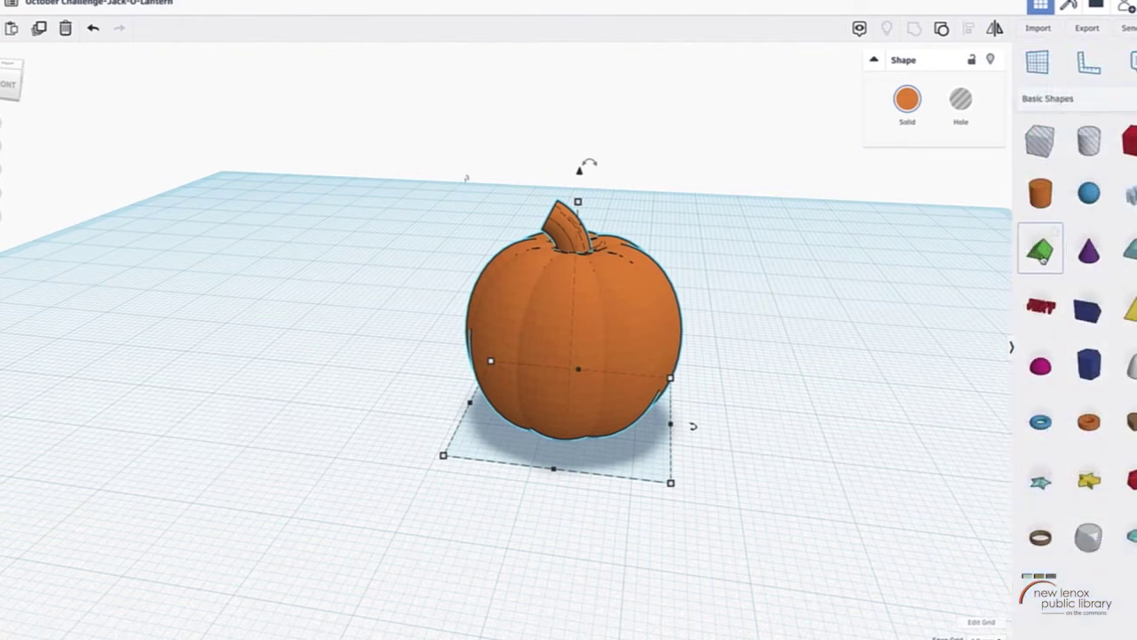
left_click_drag(1041, 256, 422, 457)
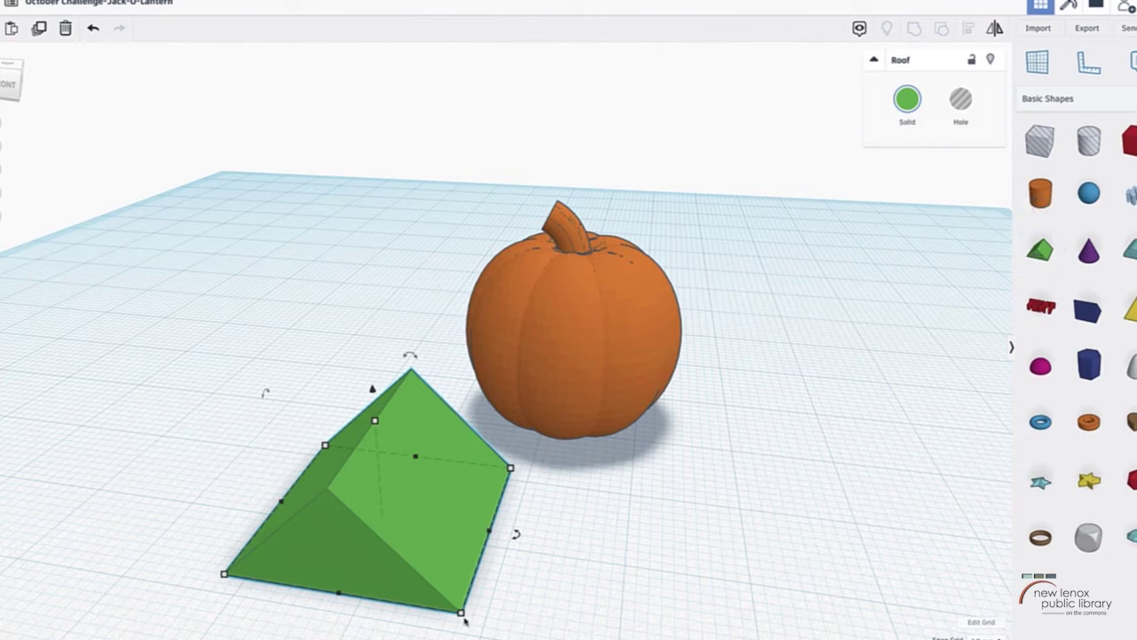
left_click_drag(460, 615, 366, 503)
right_click_drag(453, 548, 497, 525)
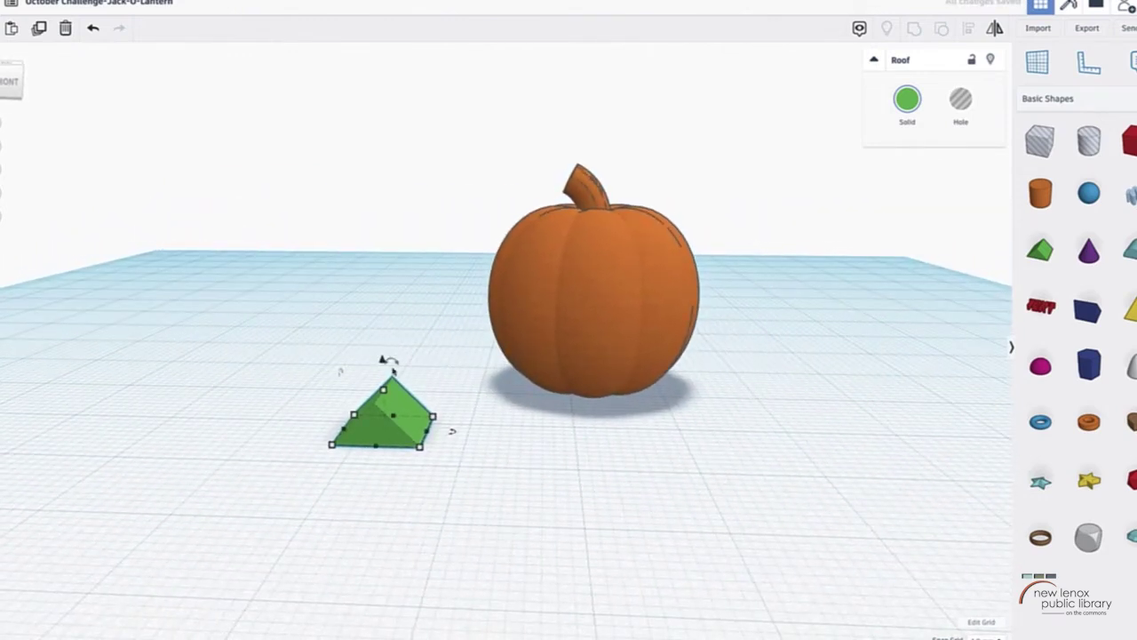
left_click_drag(433, 435, 396, 433)
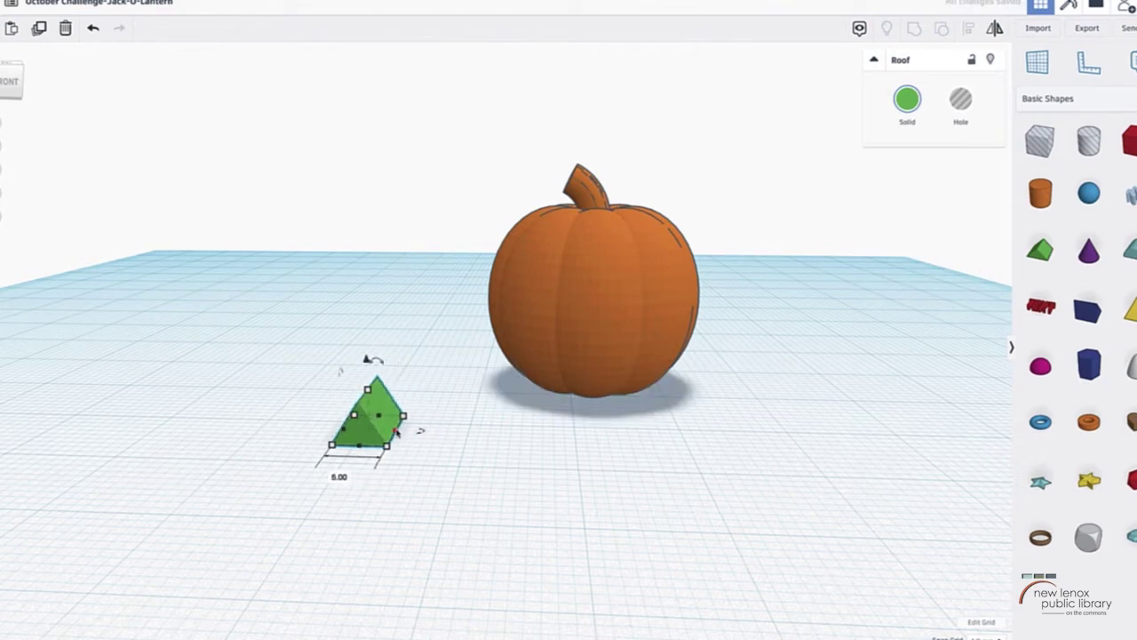
Step: Move the small roof shape onto the pumpkin's front and raise it to eye height
right_click_drag(442, 461, 444, 497)
left_click_drag(377, 487, 571, 446)
right_click_drag(612, 476, 615, 421)
left_click_drag(572, 311, 570, 203)
right_click_drag(560, 222, 344, 319)
left_click_drag(424, 361, 351, 377)
key("ctrl+z")
Step: Duplicate the roof-shaped eye and place the copy beside it as the second eye
right_click_drag(294, 364, 416, 333)
right_click_drag(529, 299, 566, 280)
left_click_drag(566, 280, 639, 280, "alt")
right_click_drag(698, 323, 613, 371)
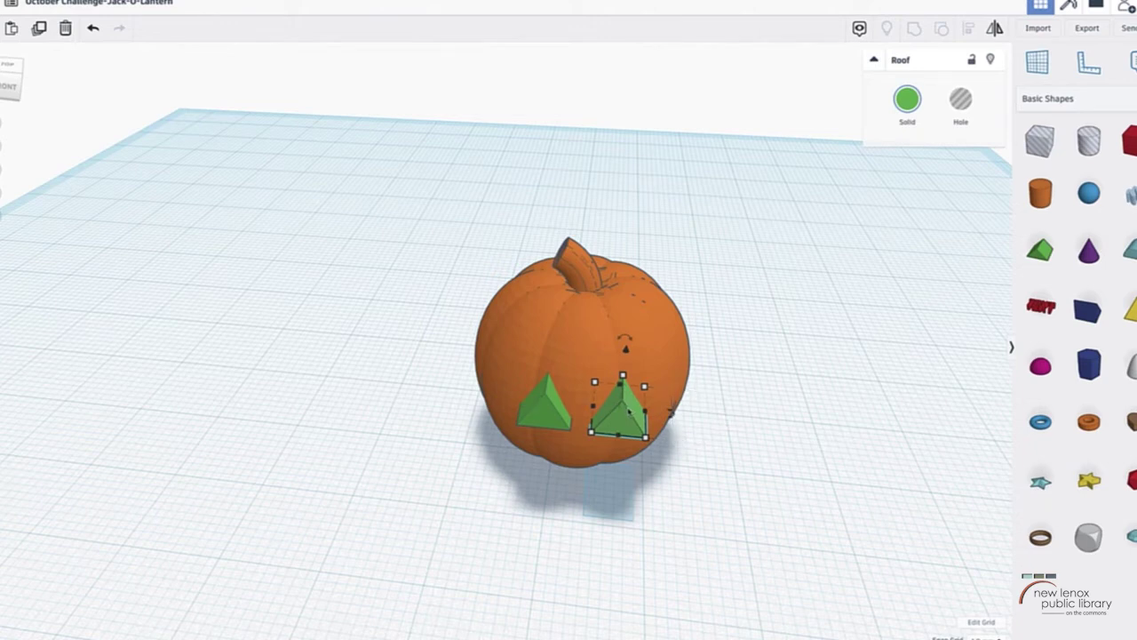
Step: Select both roof-shaped eyes and turn them into holes
left_click(533, 418, "shift")
scroll(529, 429, "up", 3)
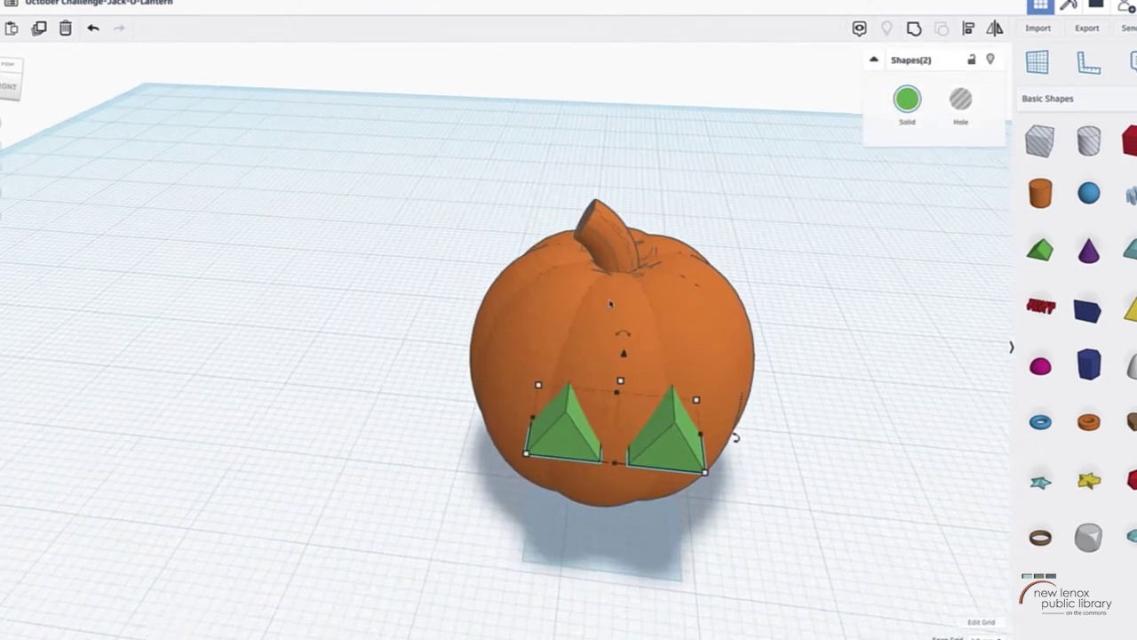
right_click_drag(683, 328, 663, 272)
left_click(961, 99)
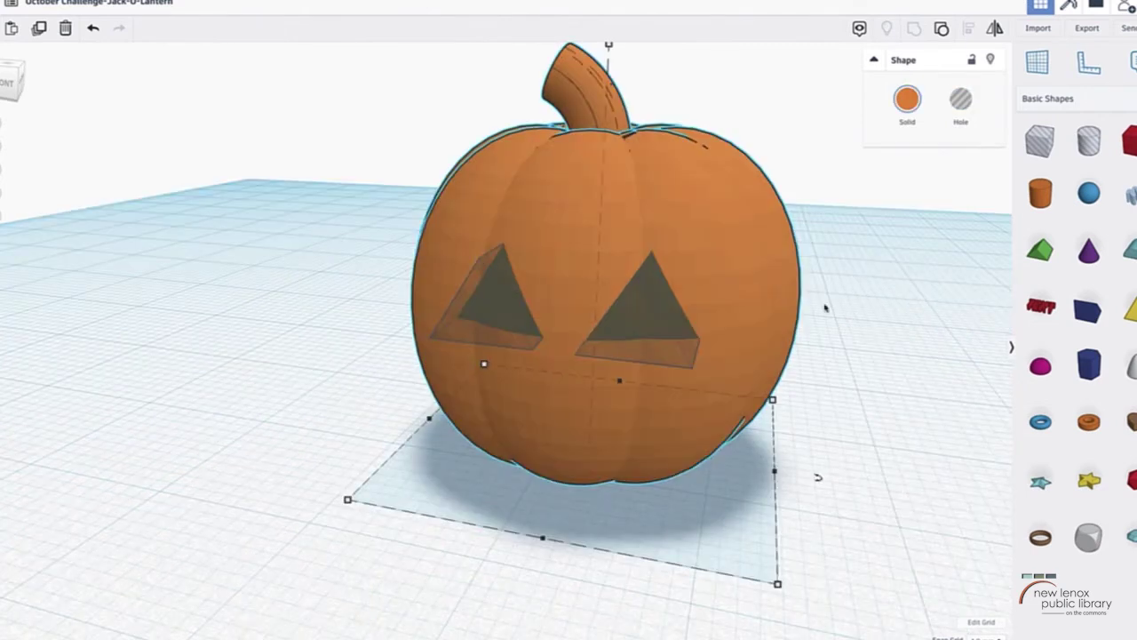
Step: Group the two eye holes with the pumpkin to cut the triangular eyes through its front
left_click(861, 323)
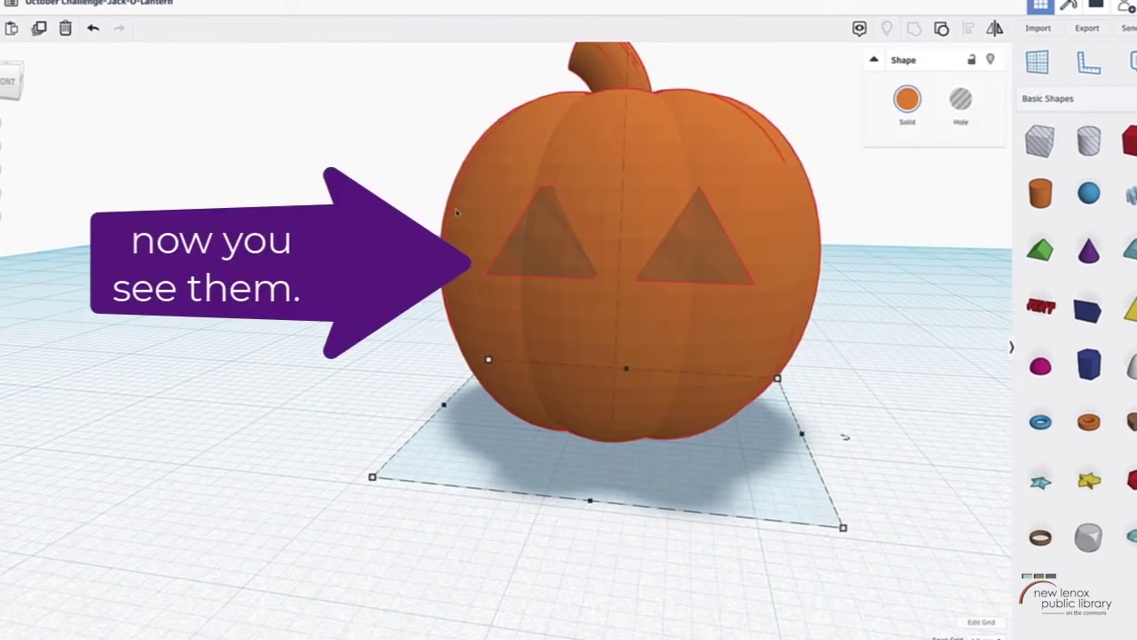
key("ctrl+g")
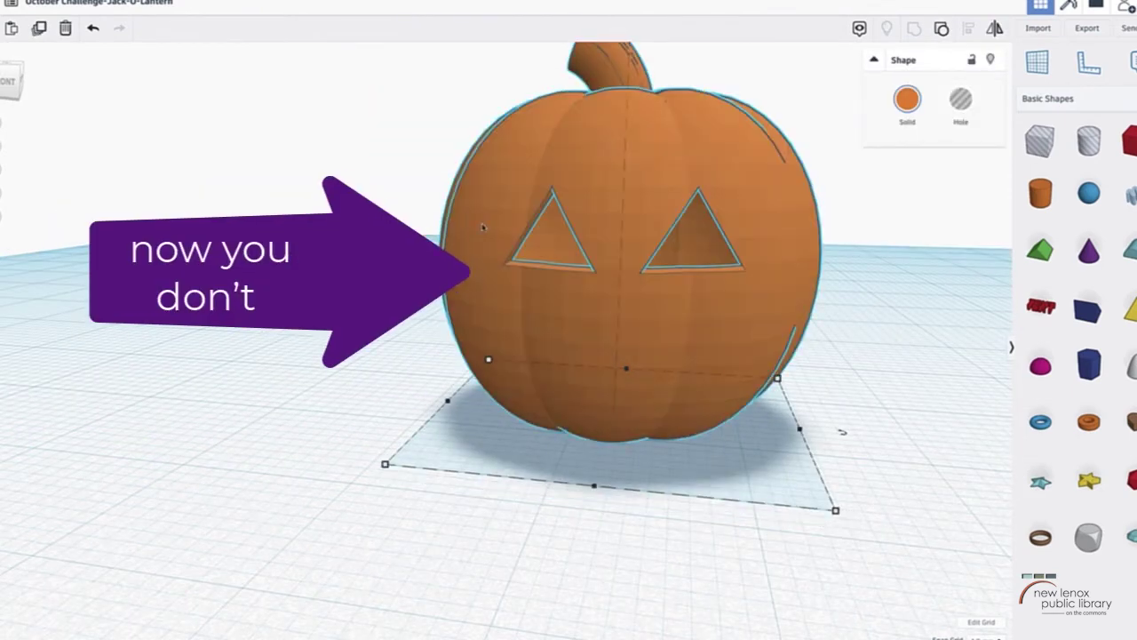
mouse_move(669, 257)
right_mouse_down()
mouse_move(655, 287)
mouse_move(691, 305)
mouse_move(711, 285)
mouse_move(693, 213)
mouse_move(660, 252)
mouse_move(686, 281)
mouse_move(670, 274)
right_mouse_up()
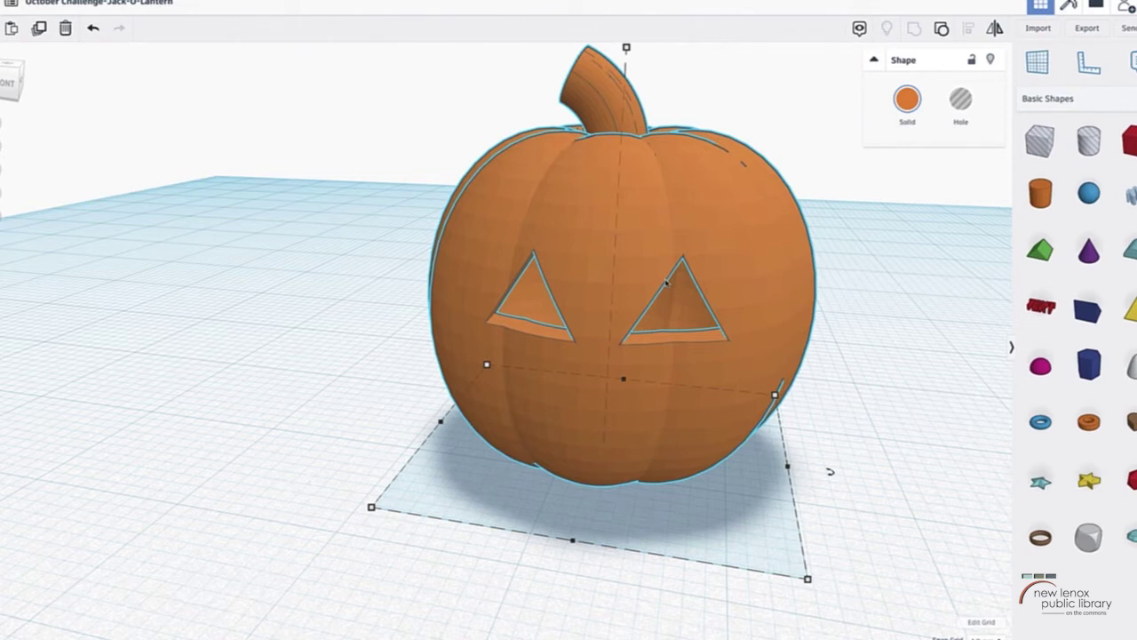
Step: Place a Polygon shape on the workplane in front of the pumpkin for the mouth
right_click_drag(838, 369, 831, 347)
right_click_drag(993, 421, 987, 396)
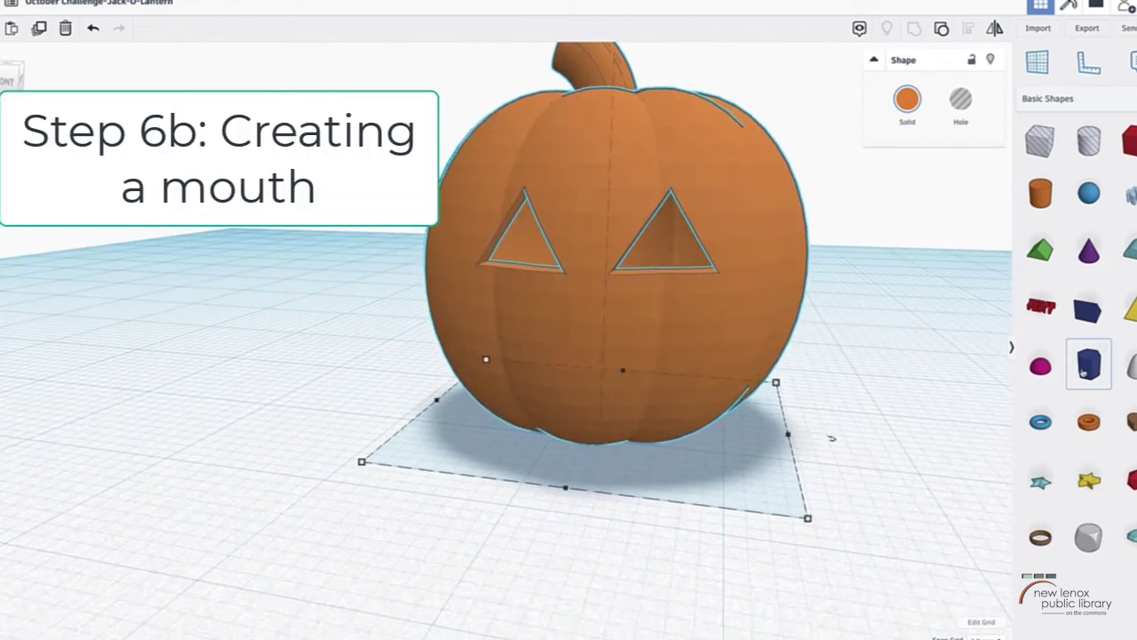
left_click_drag(1087, 366, 293, 496)
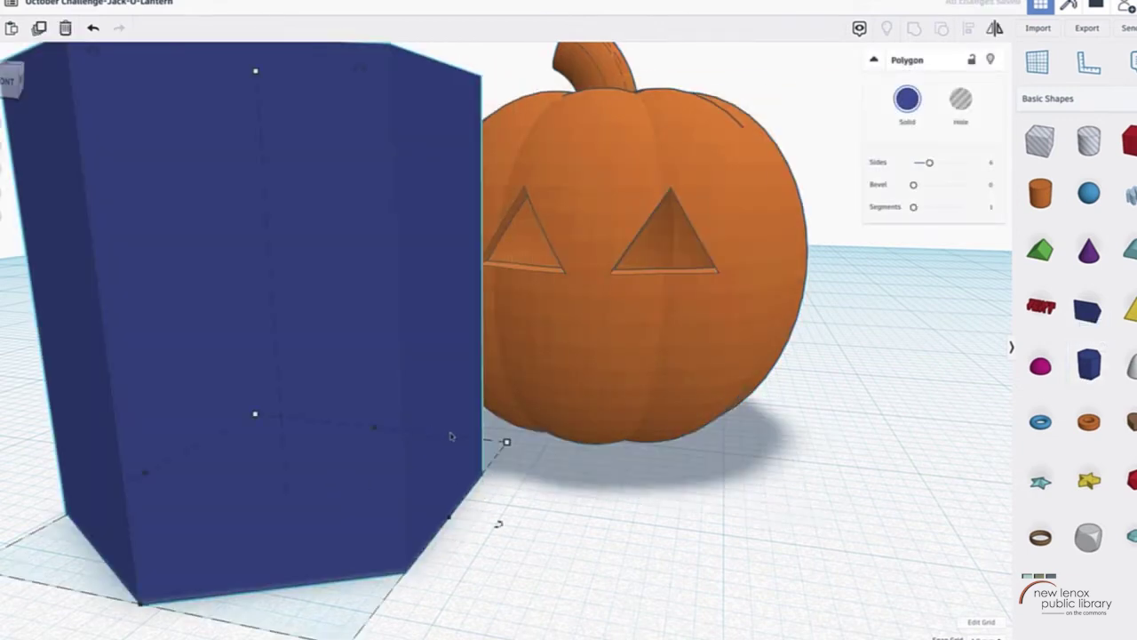
scroll(504, 451, "down", 5)
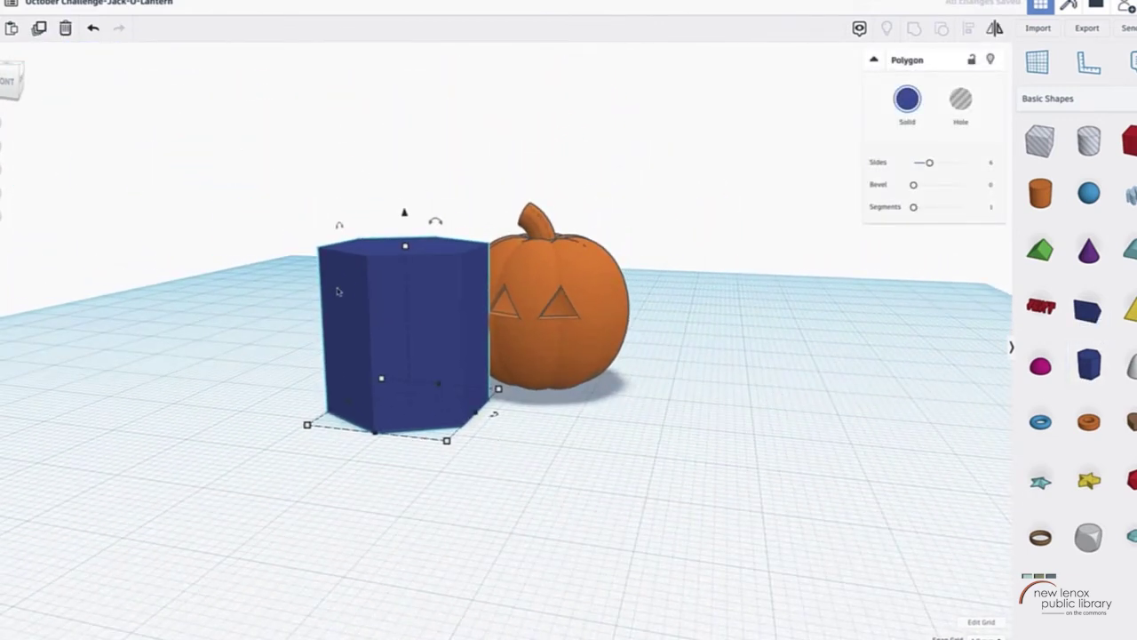
Step: Rotate the polygon 90° so its flat face points forward and set its number of sides to 8
left_click_drag(342, 229, 280, 352)
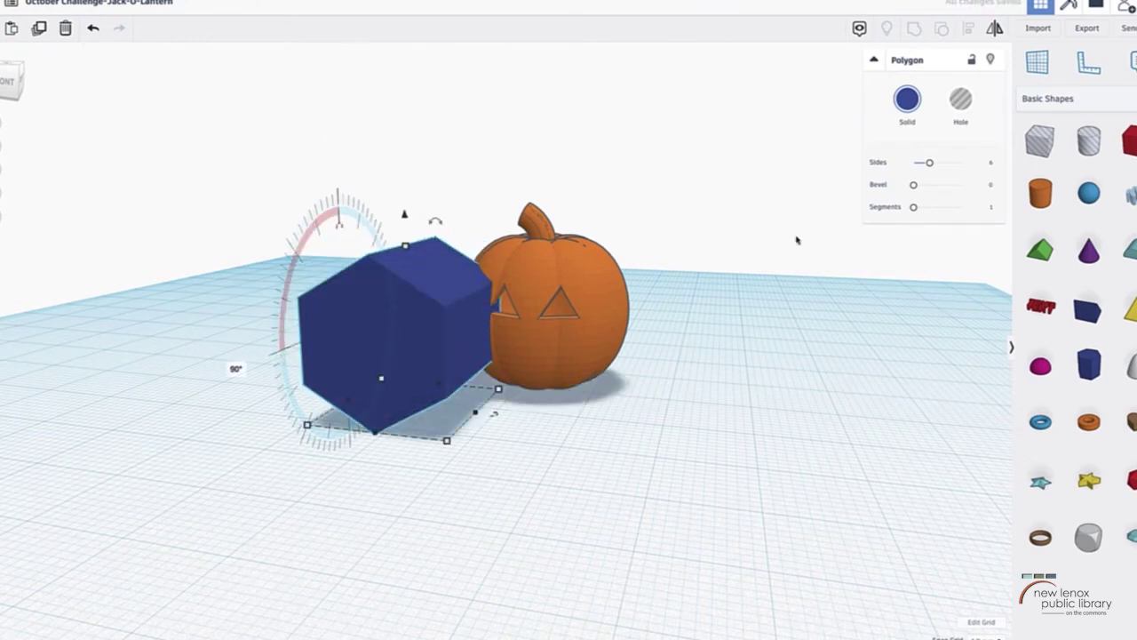
mouse_move(930, 163)
left_mouse_down()
mouse_move(920, 164)
mouse_move(944, 168)
left_mouse_up()
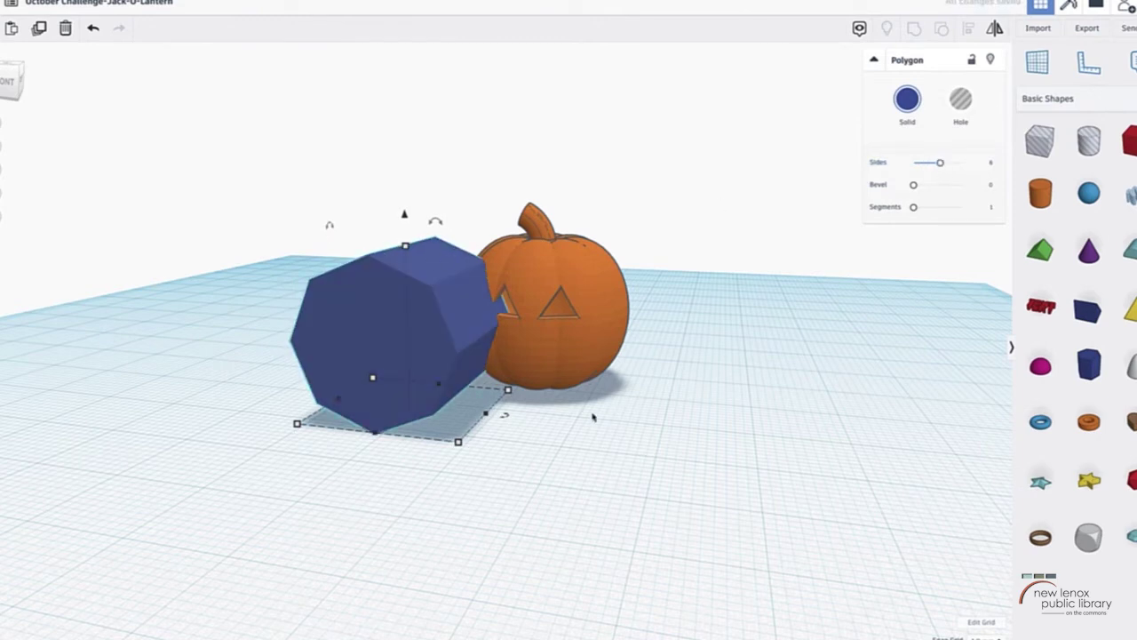
right_click_drag(880, 241, 871, 285)
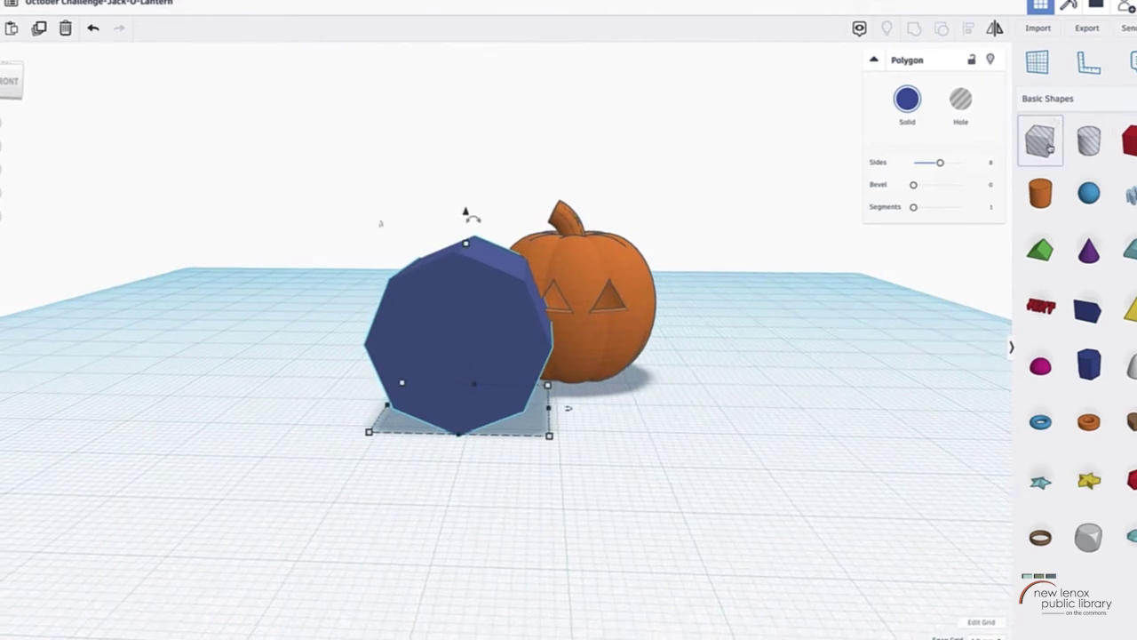
Step: Place a hole Box over the polygon and enlarge it to about 34 mm long so it encloses the polygon
left_click_drag(1048, 147, 470, 386)
right_click_drag(544, 405, 381, 424)
scroll(360, 338, "up", 3)
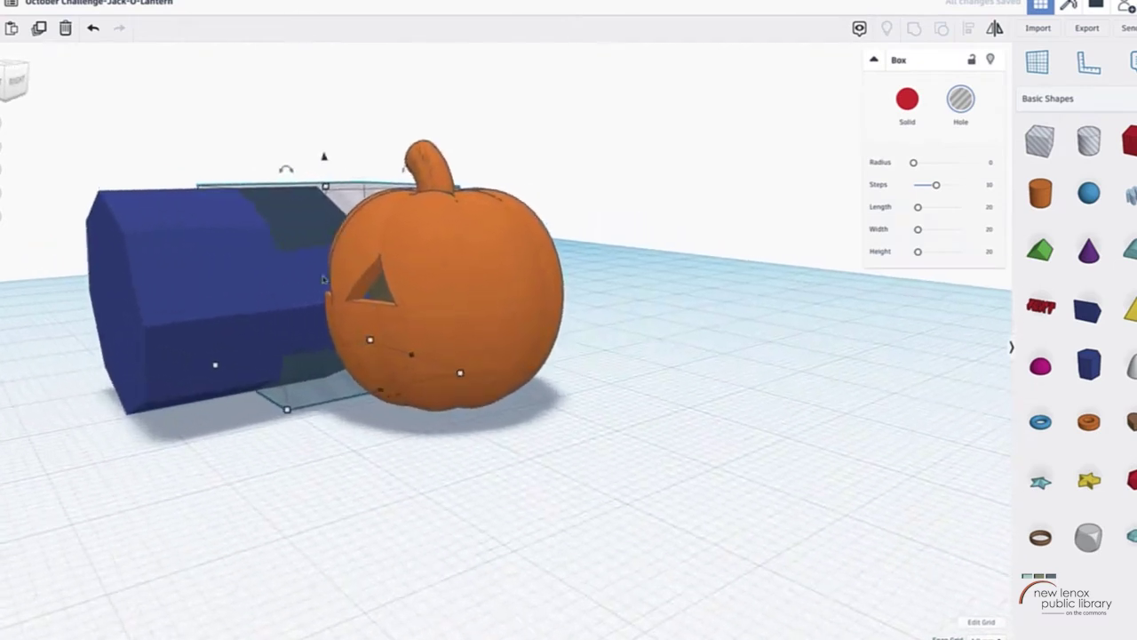
left_click_drag(286, 409, 127, 444)
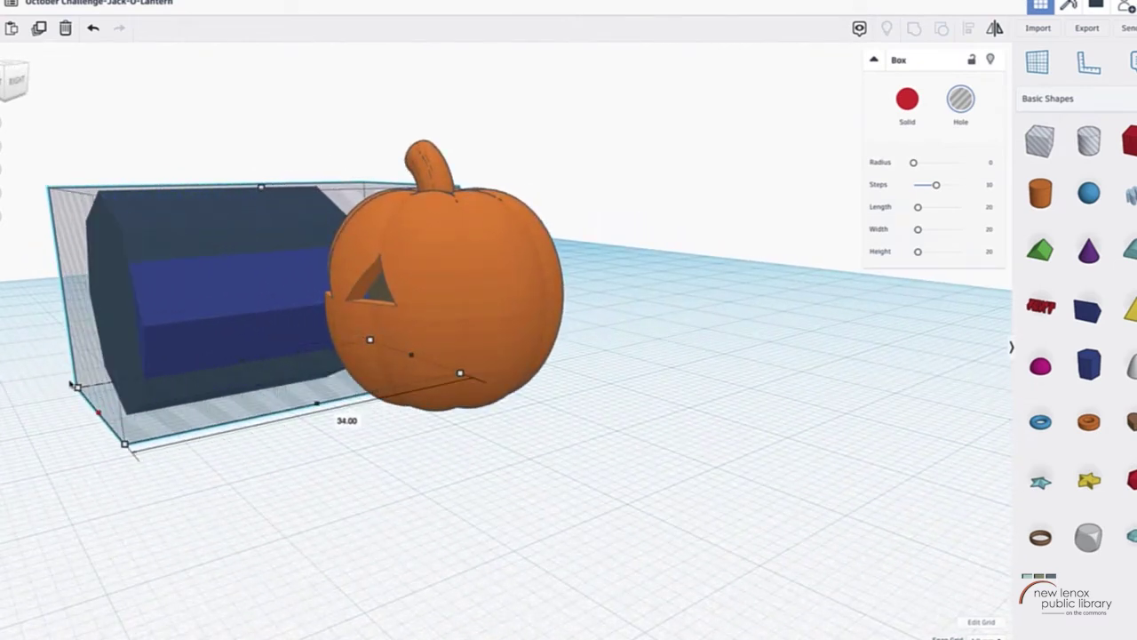
right_click_drag(301, 331, 397, 404)
left_click_drag(404, 434, 409, 405)
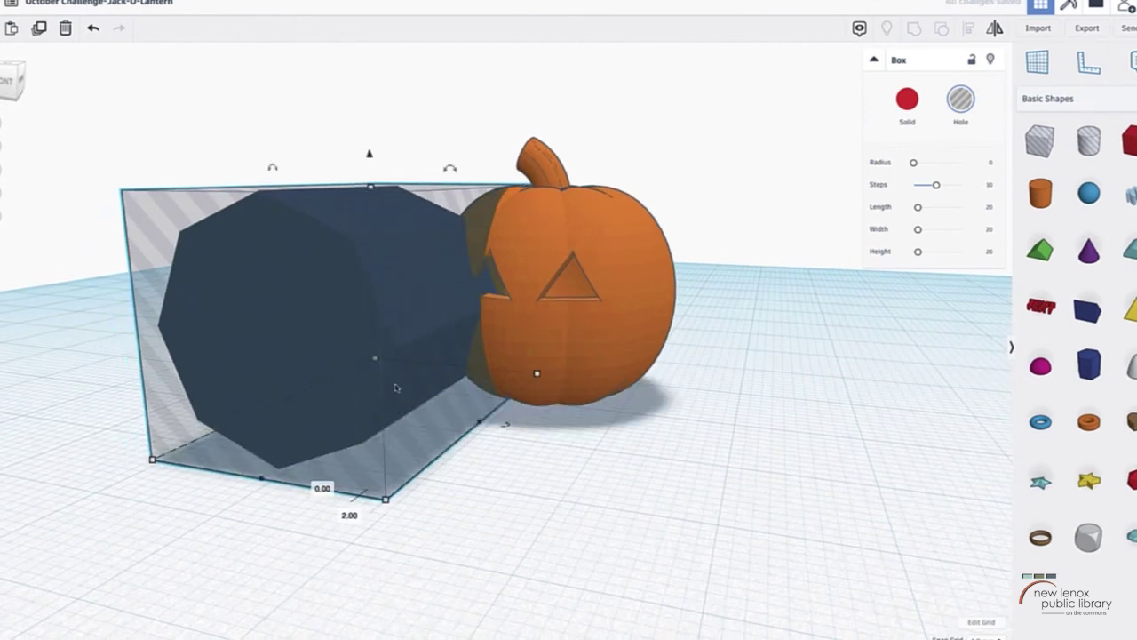
Step: Raise the hole box to cover only the polygon's upper half and group both to cut that half away
mouse_move(374, 161)
left_mouse_down()
mouse_move(371, 116)
mouse_move(363, 271)
mouse_move(375, 240)
mouse_move(368, 164)
left_mouse_up()
right_click_drag(375, 164, 445, 159)
left_click_drag(470, 193, 471, 168)
left_click_drag(208, 285, 343, 407)
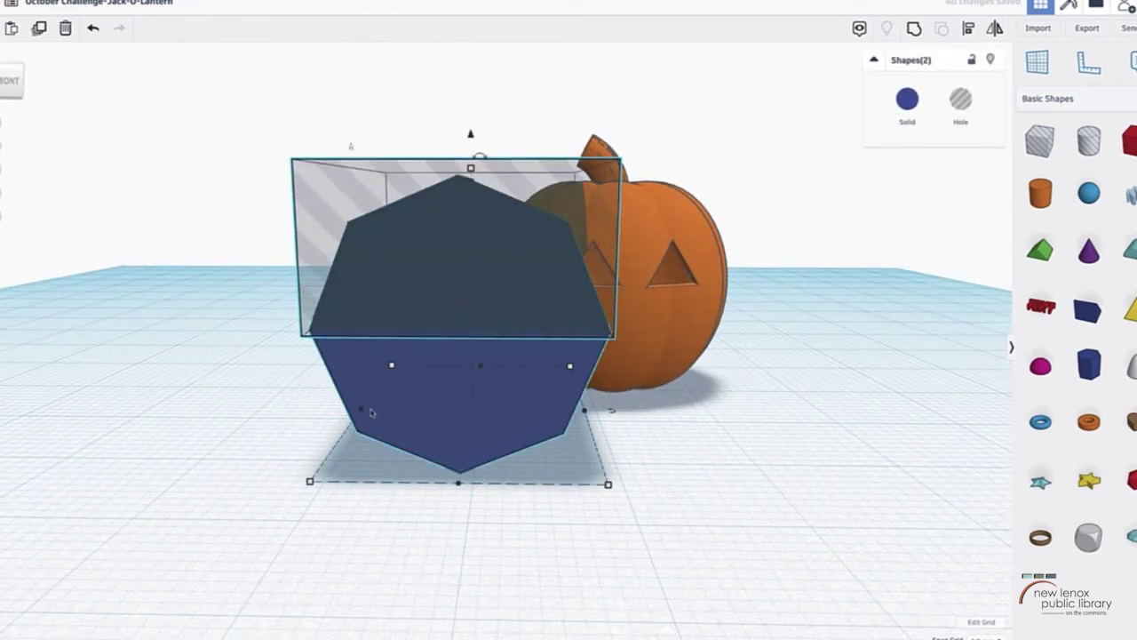
left_click(914, 27)
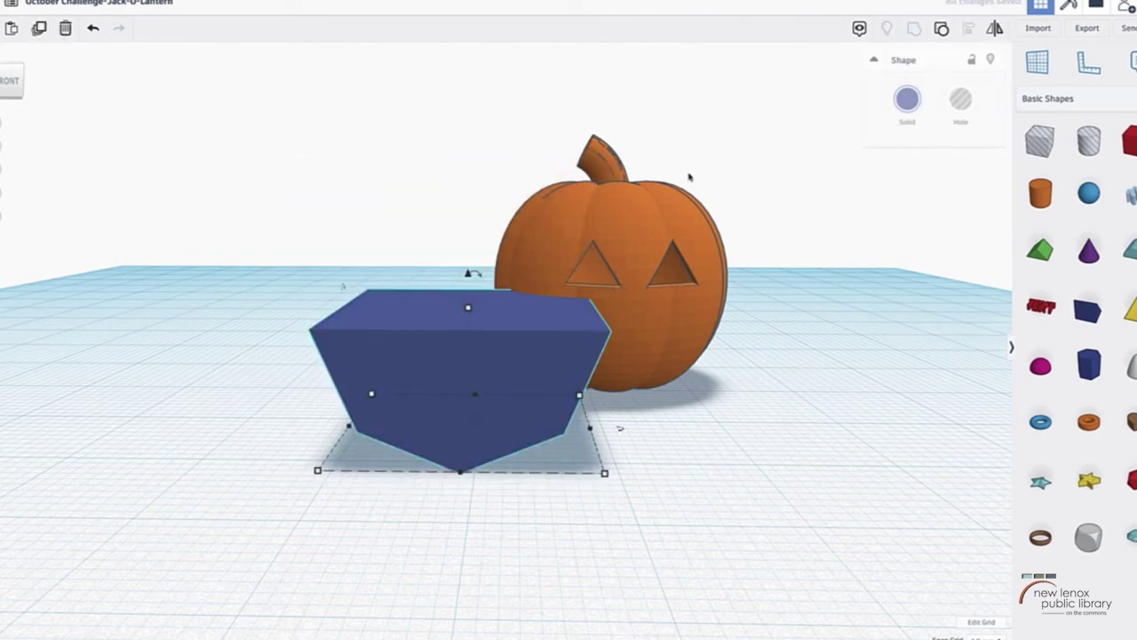
Step: Place a solid Box at the trimmed polygon and resize it into a low tooth block about 6 mm wide and 36 mm long
right_click_drag(620, 313, 573, 353)
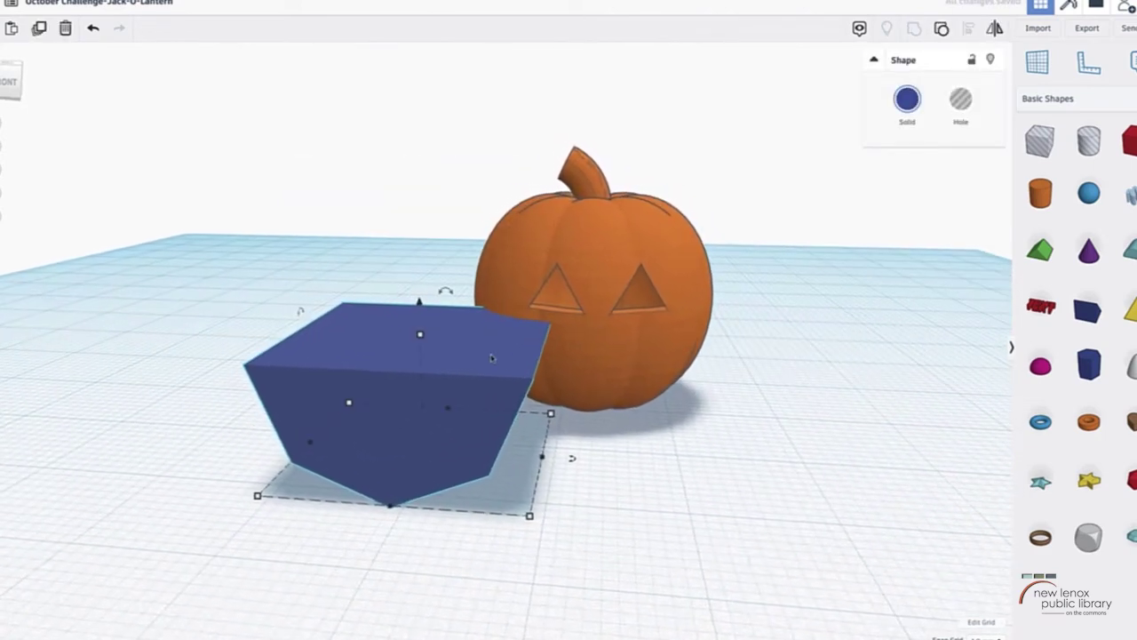
right_click_drag(541, 489, 503, 466)
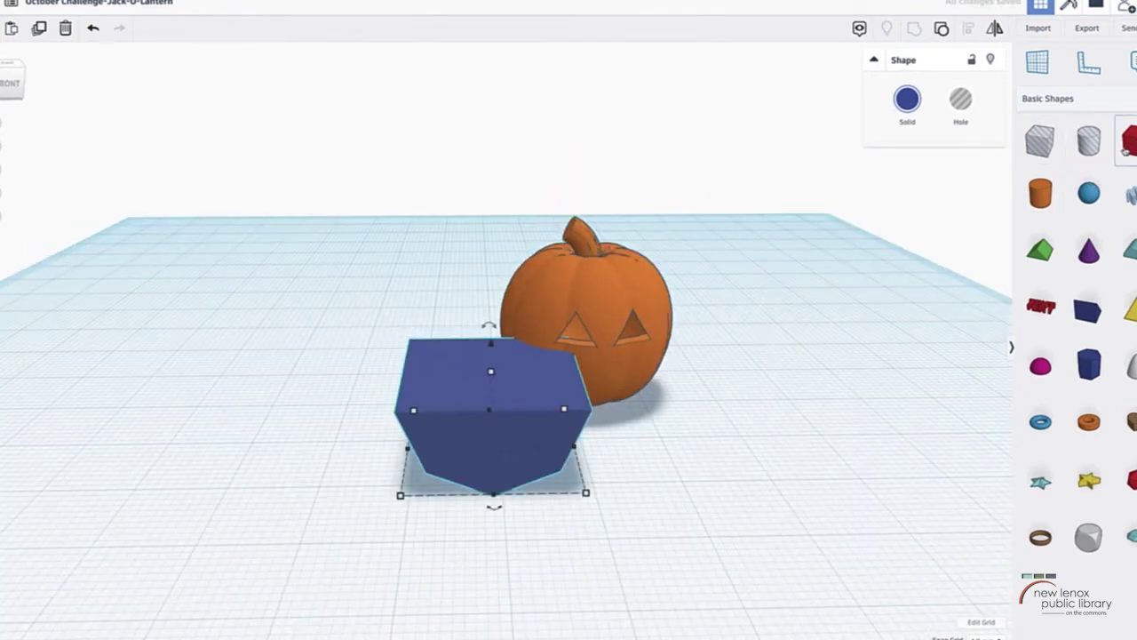
left_click_drag(1127, 144, 462, 406)
right_click_drag(496, 360, 435, 347)
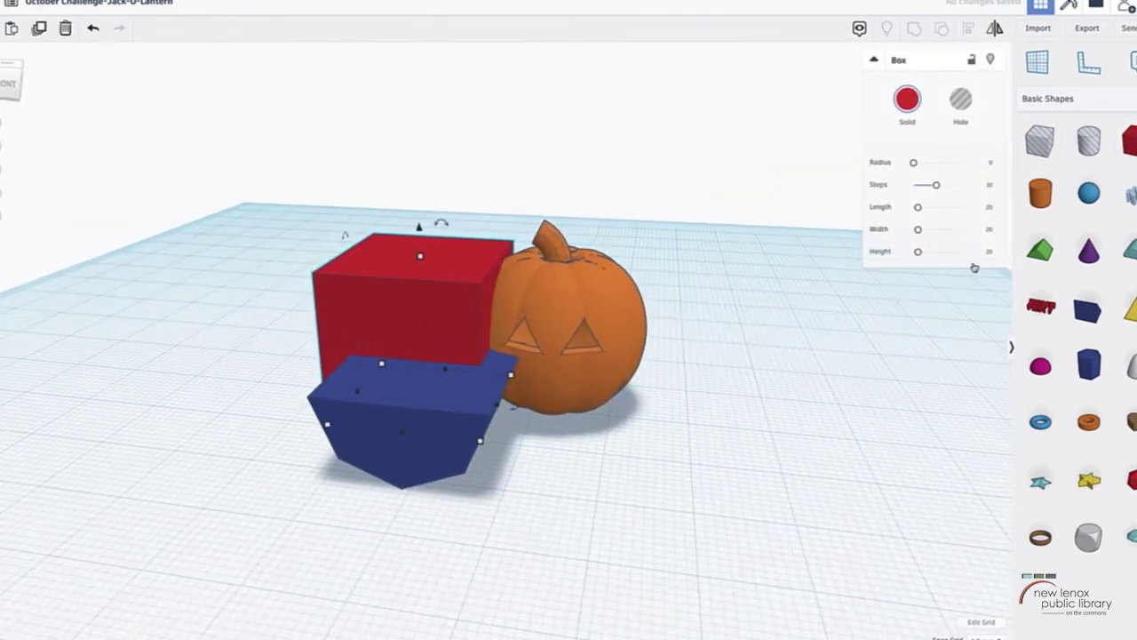
right_click_drag(399, 317, 358, 325)
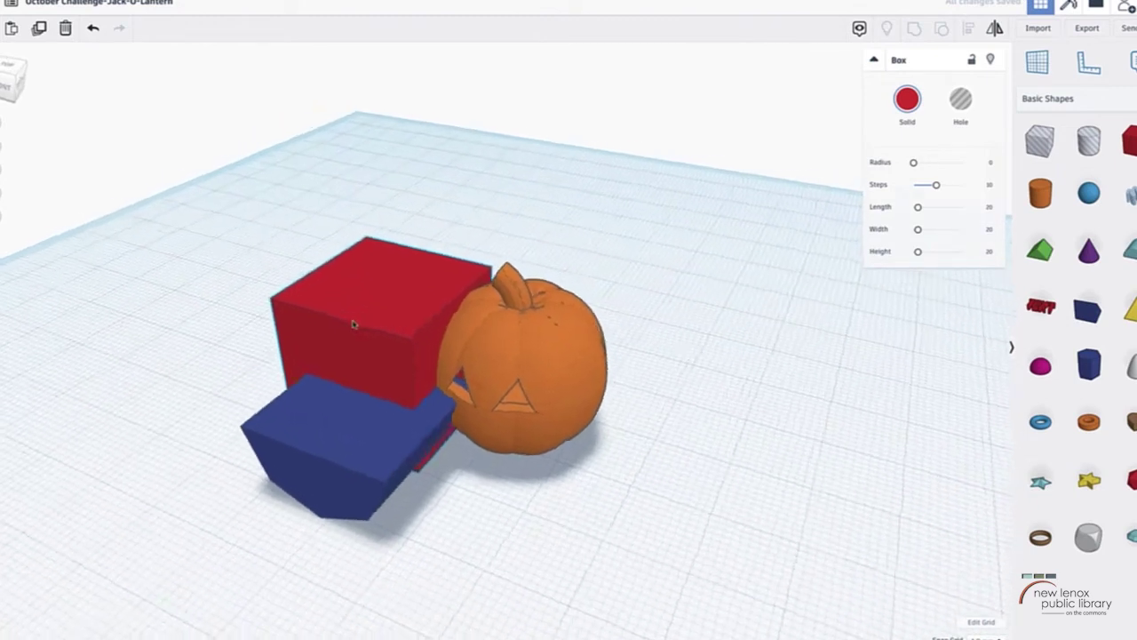
left_click_drag(343, 436, 259, 513)
right_click_drag(374, 391, 526, 325)
left_click_drag(462, 228, 523, 379)
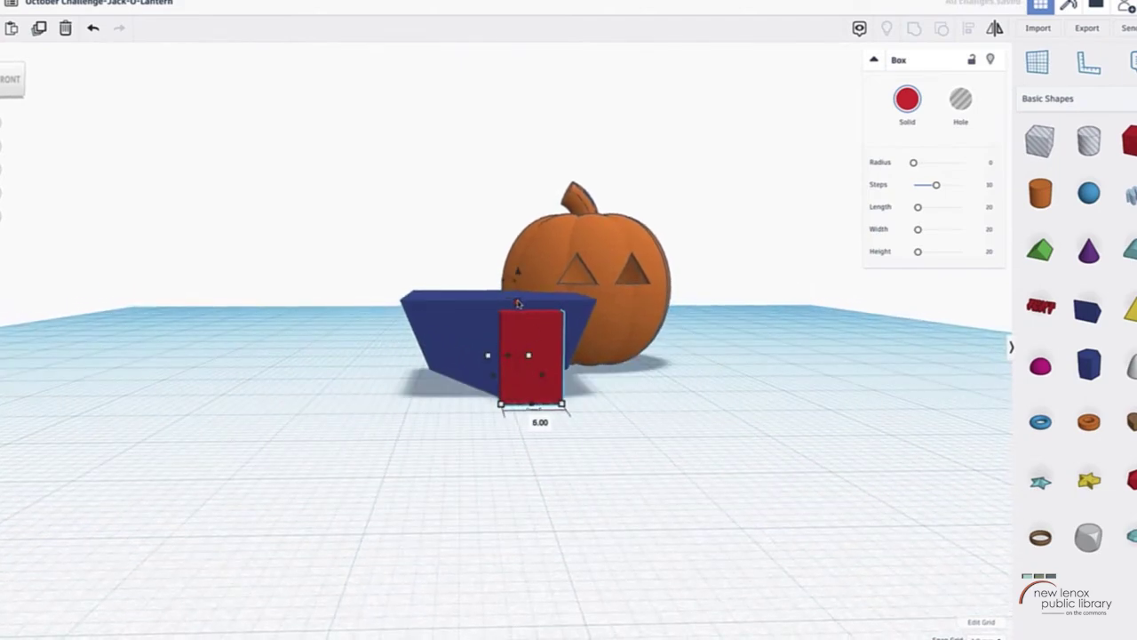
right_click_drag(520, 332, 562, 401)
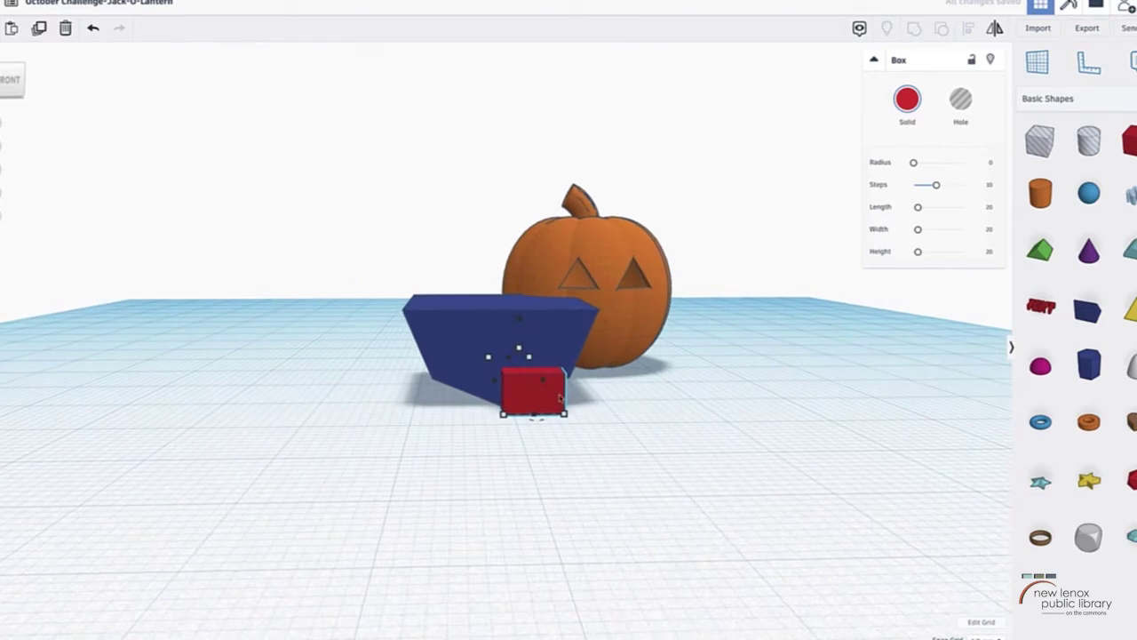
right_click_drag(668, 444, 599, 411)
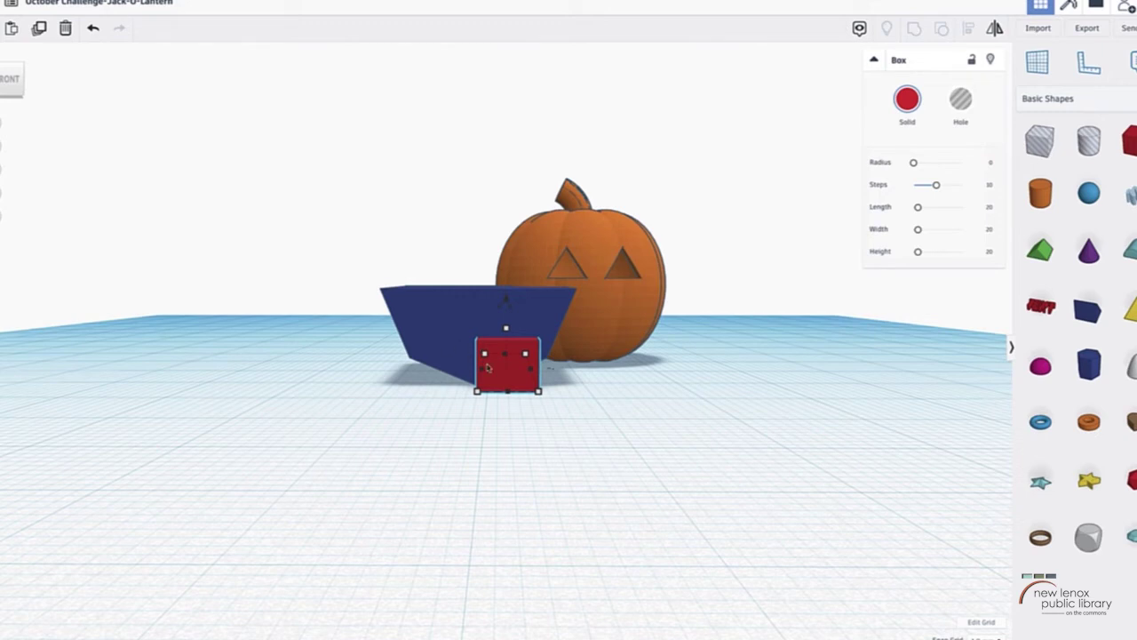
Step: Make a narrower copy of the tooth box raised 8 mm above the workplane
left_click_drag(486, 371, 553, 364)
left_click_drag(530, 303, 530, 233)
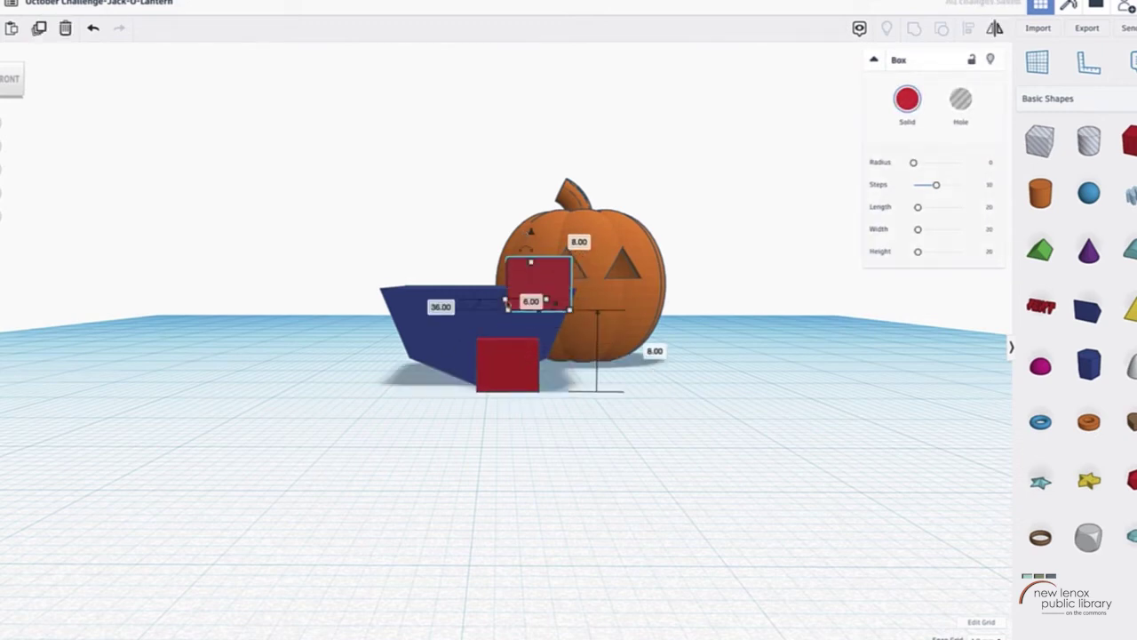
left_click_drag(508, 307, 521, 300)
Step: Shift the raised tooth box left so it overlaps the mouth's upper edge
key("Left")
key("Left")
key("Left")
key("Left")
key("Left")
key("Left")
key("Left")
key("Left")
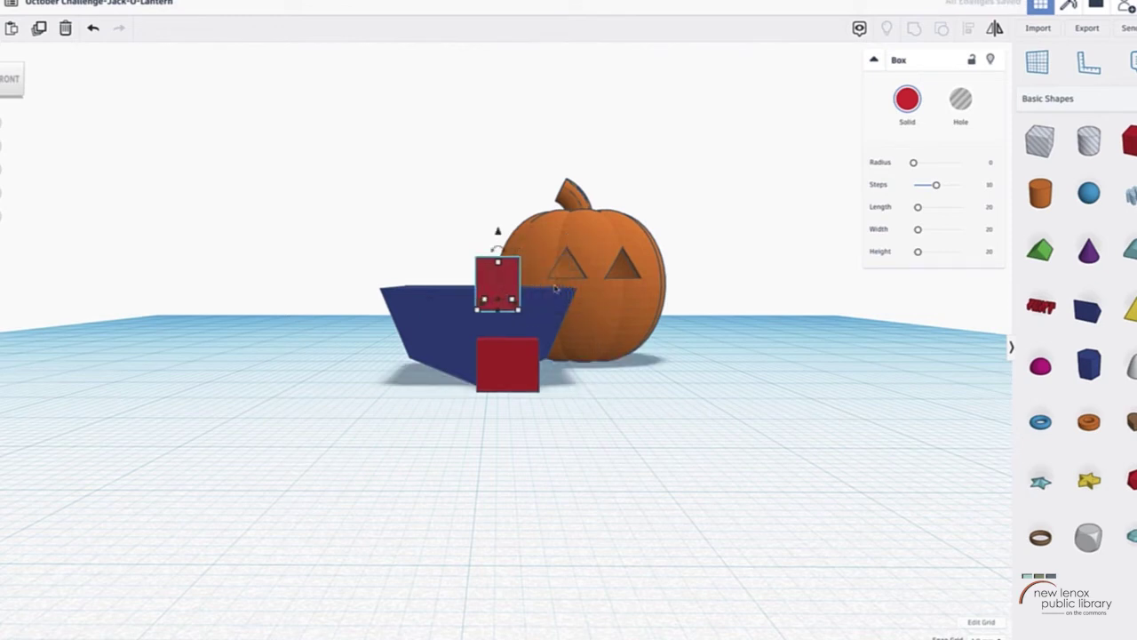
Step: Narrow the lower tooth box and duplicate the boxes so the mouth has two upper and two lower teeth
left_click(532, 366)
left_click_drag(485, 370, 500, 372)
left_click(446, 284)
left_click_drag(447, 285, 472, 290, "alt")
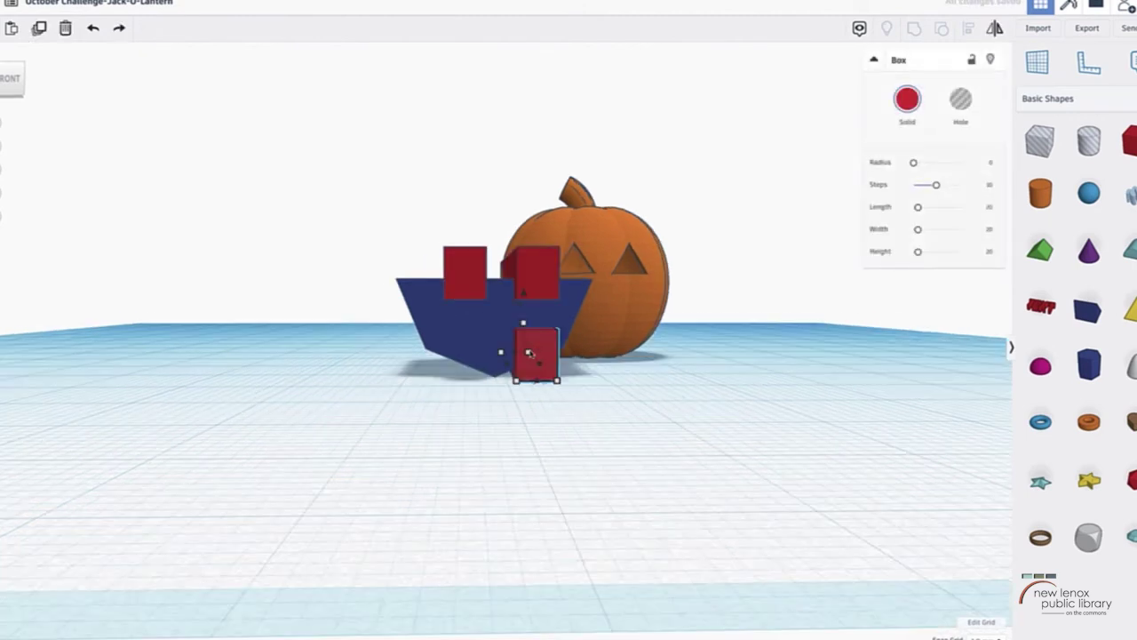
left_click_drag(537, 353, 452, 352)
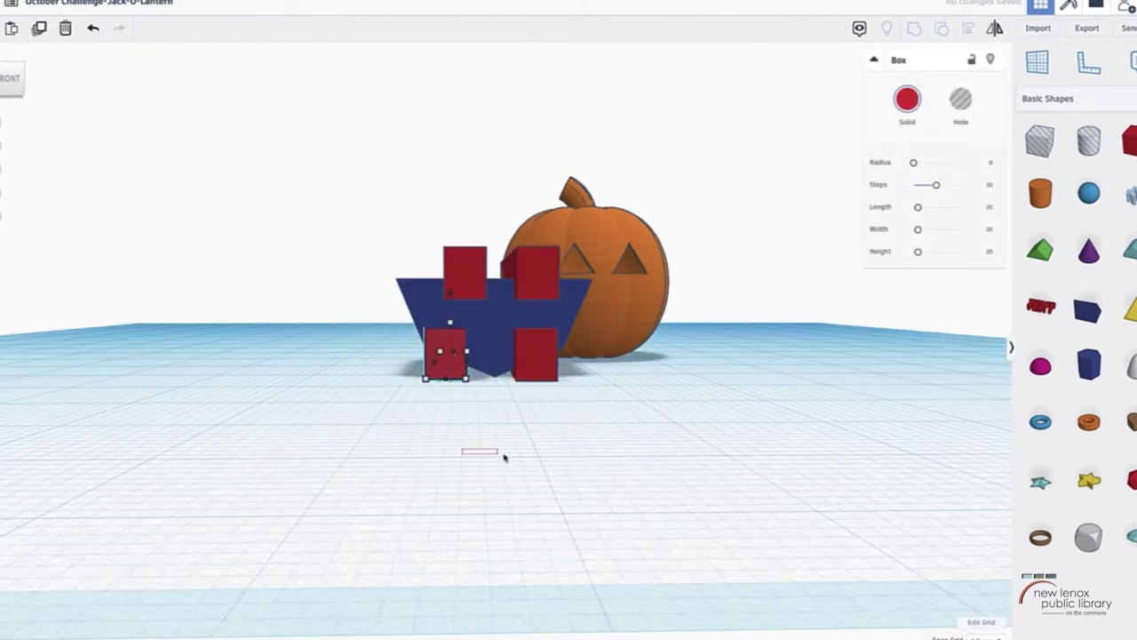
Step: Adjust the positions of the two lower tooth boxes so they line up beneath the upper pair
left_click(606, 459)
right_click_drag(607, 460, 738, 475)
left_click_drag(535, 354, 546, 365)
right_click_drag(650, 432, 482, 419)
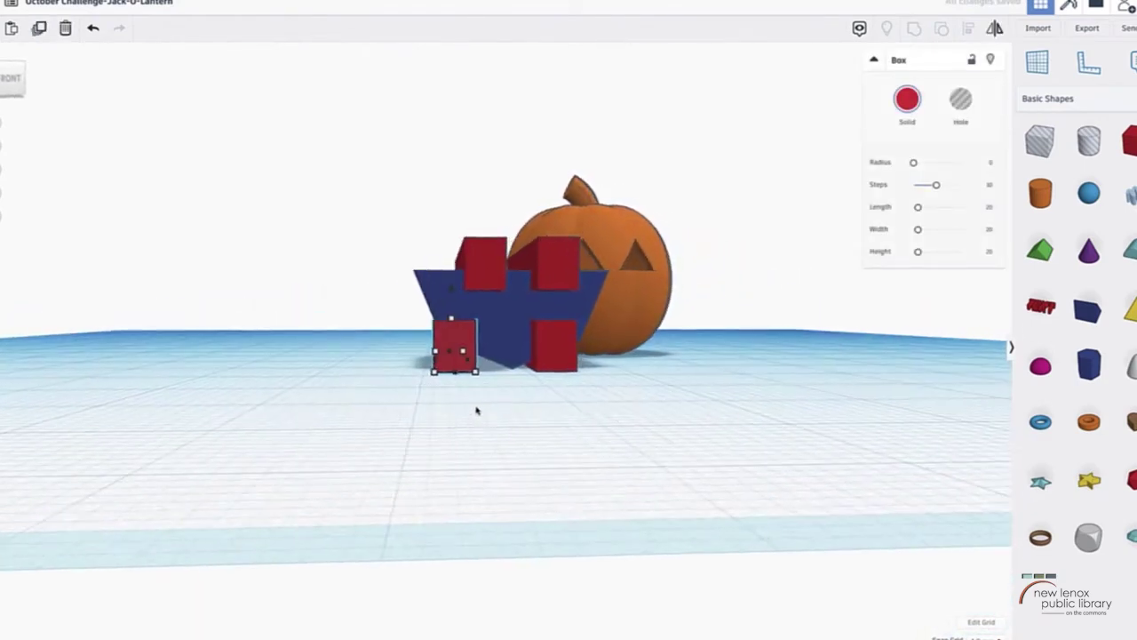
left_click_drag(472, 365, 502, 366)
Step: Turn the four tooth boxes into holes and group them with the trimmed polygon to cut the tooth gaps
right_click_drag(569, 357, 551, 370)
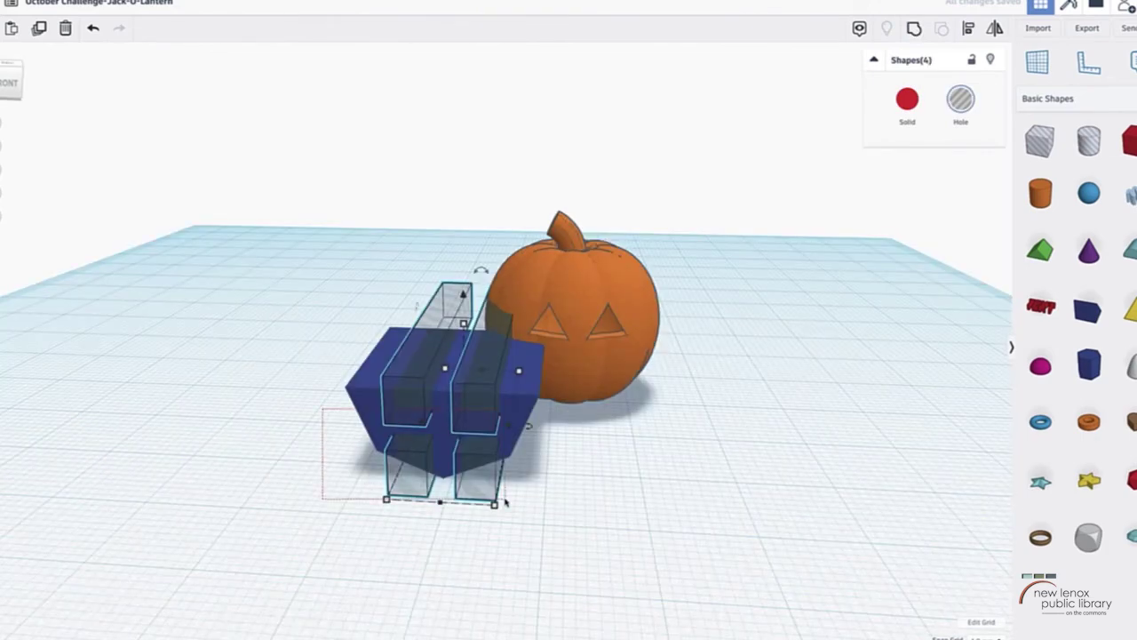
key("ctrl+a")
key("ctrl+g")
right_click_drag(721, 390, 684, 401)
left_click_drag(435, 401, 551, 404)
right_click_drag(551, 404, 622, 421)
key("ctrl+z")
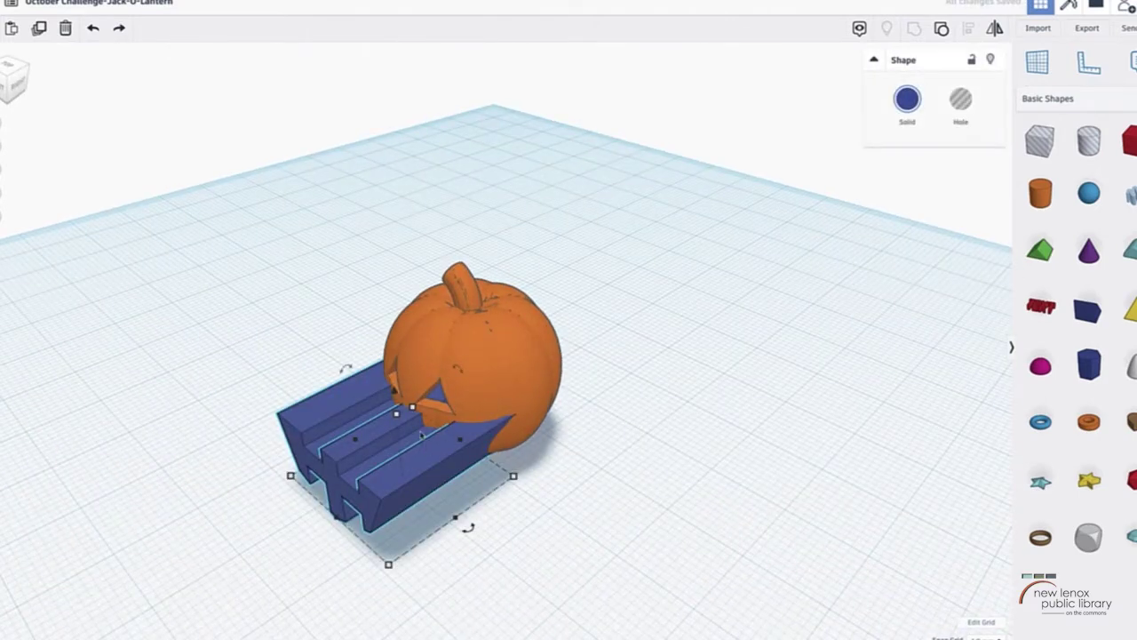
Step: Shrink the mouth shape to fit the pumpkin's lower face, raising it 2 mm and making it 4 mm tall
left_click_drag(515, 478, 485, 465)
right_click_drag(536, 543, 684, 491)
right_click_drag(550, 331, 734, 365)
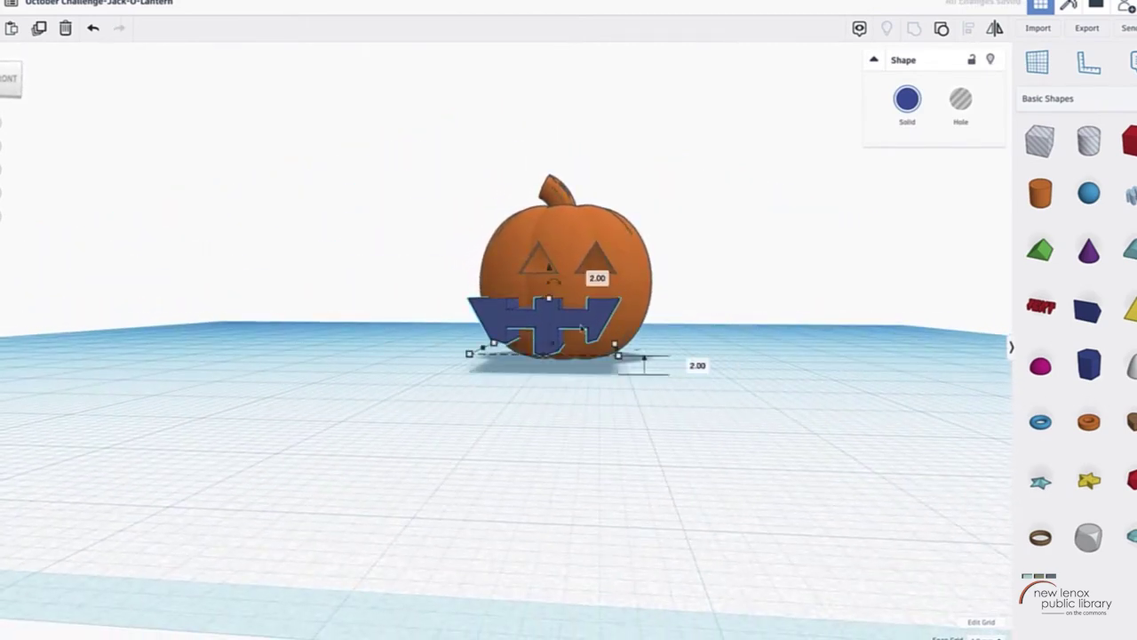
right_click_drag(612, 357, 599, 383)
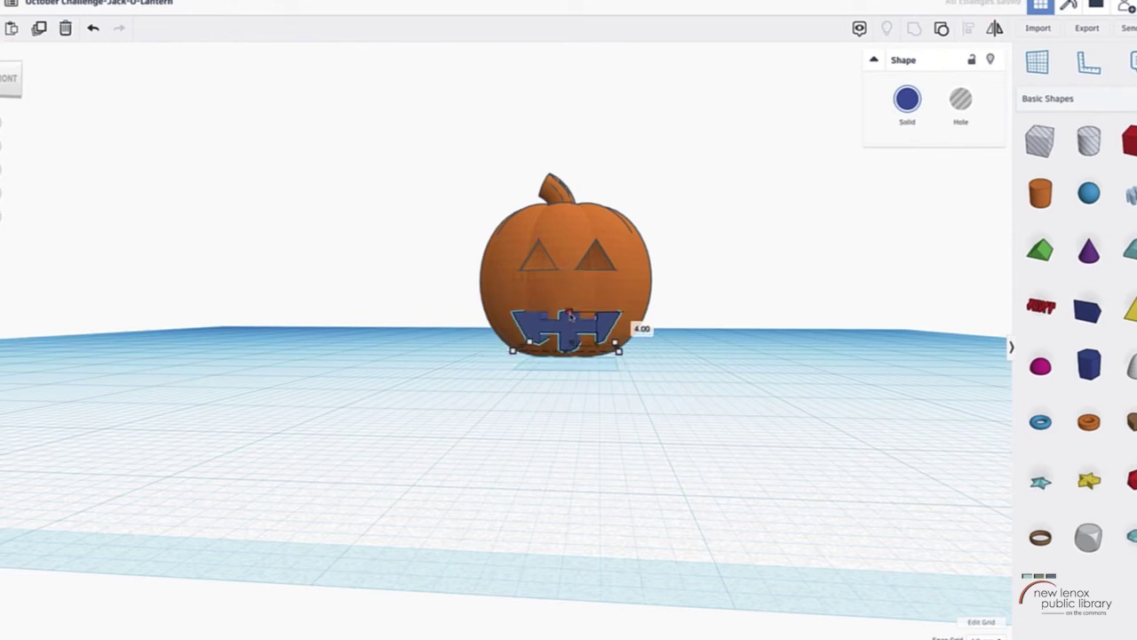
Step: Shift the mouth shape forward so it protrudes from the pumpkin's front and reaches only through the front wall
scroll(571, 316, "down", 3)
right_click_drag(613, 310, 431, 373)
key("Up")
key("Up")
key("Down")
key("Down")
key("Right")
key("Right")
key("Right")
key("Right")
key("Right")
right_click_drag(337, 444, 590, 396)
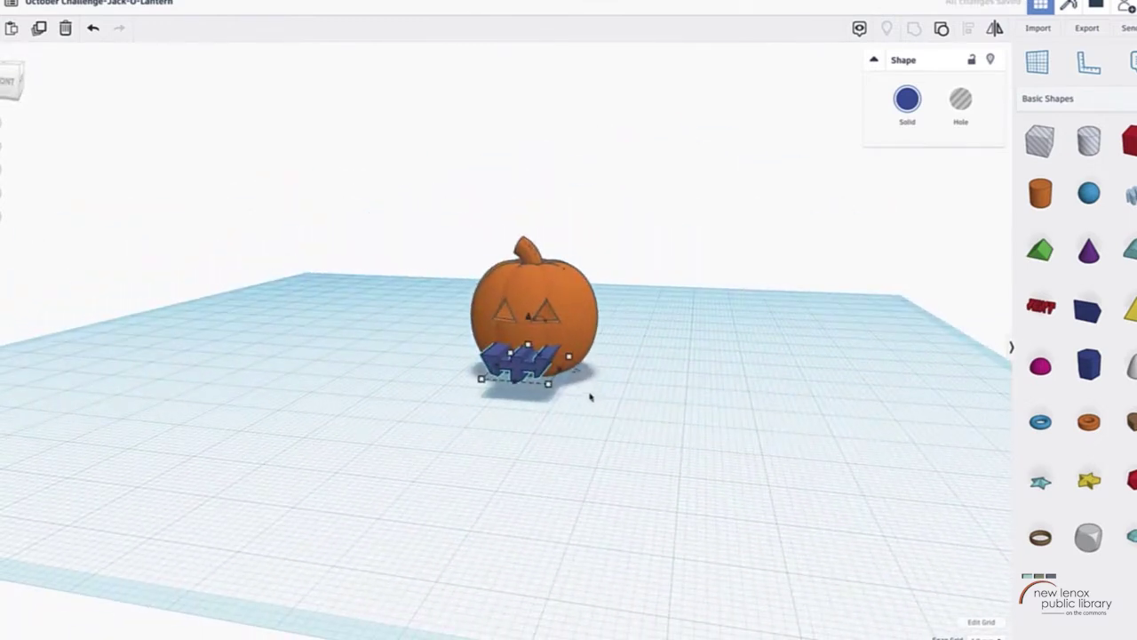
Step: Turn the mouth shape into a hole and group it with the pumpkin to cut the mouth
left_click_drag(415, 209, 415, 210)
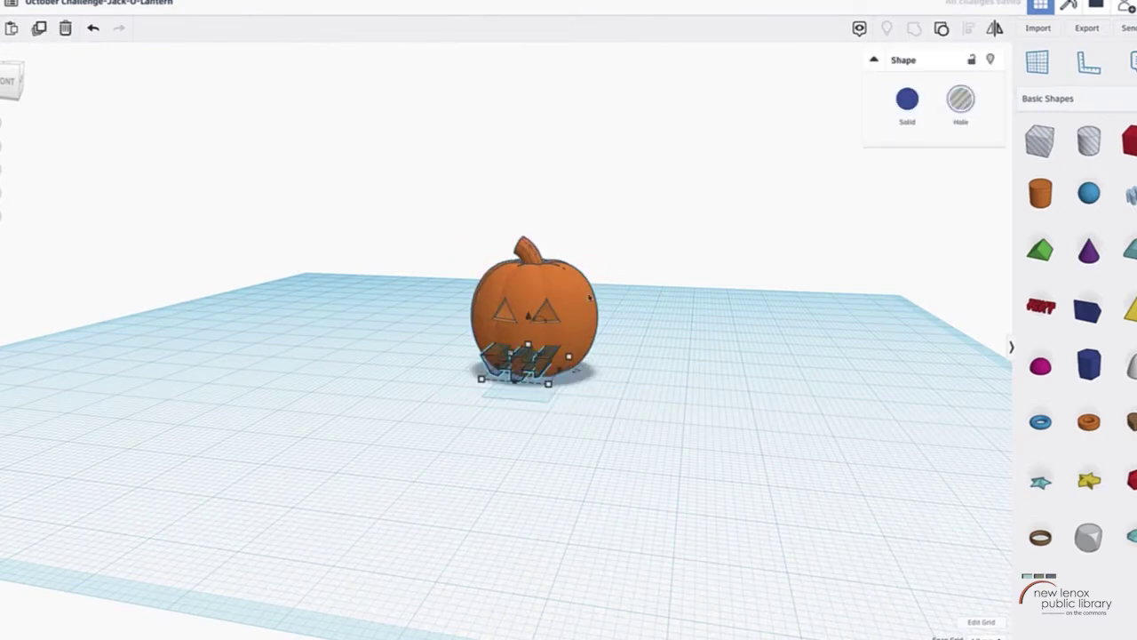
right_click_drag(658, 402, 672, 355)
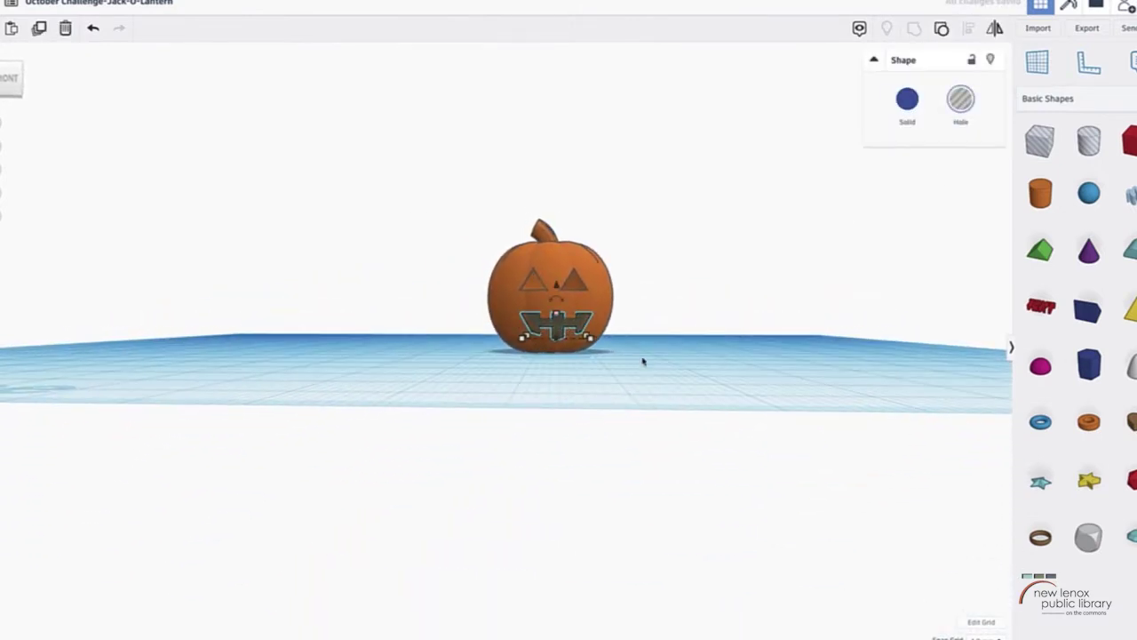
key("ctrl+a")
left_click(914, 27)
right_click_drag(653, 297, 611, 337)
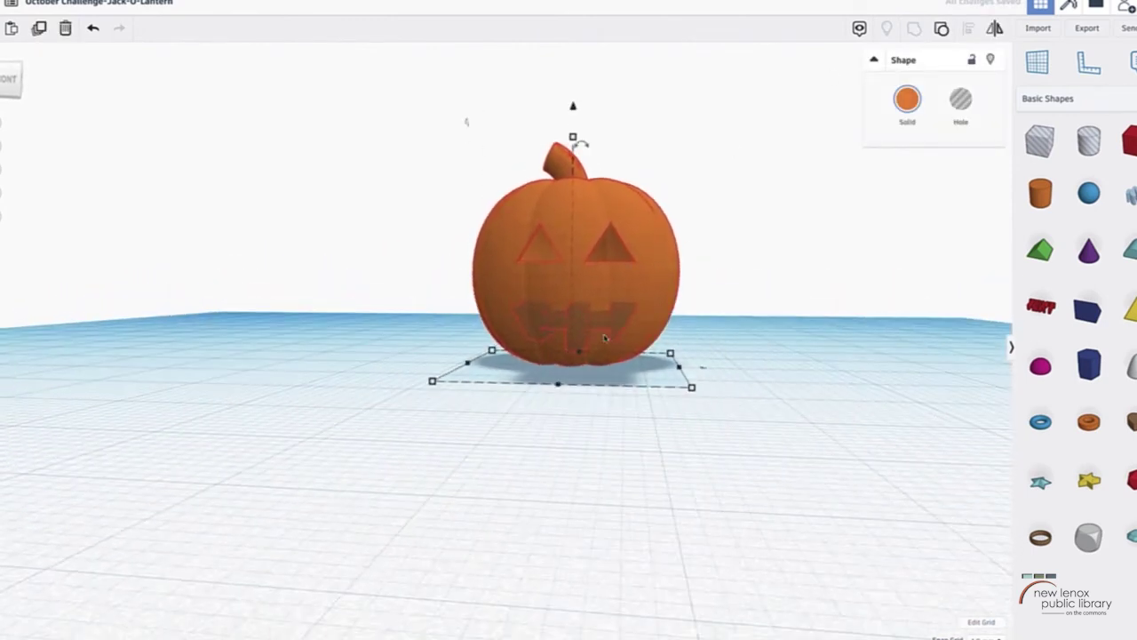
left_click(728, 312)
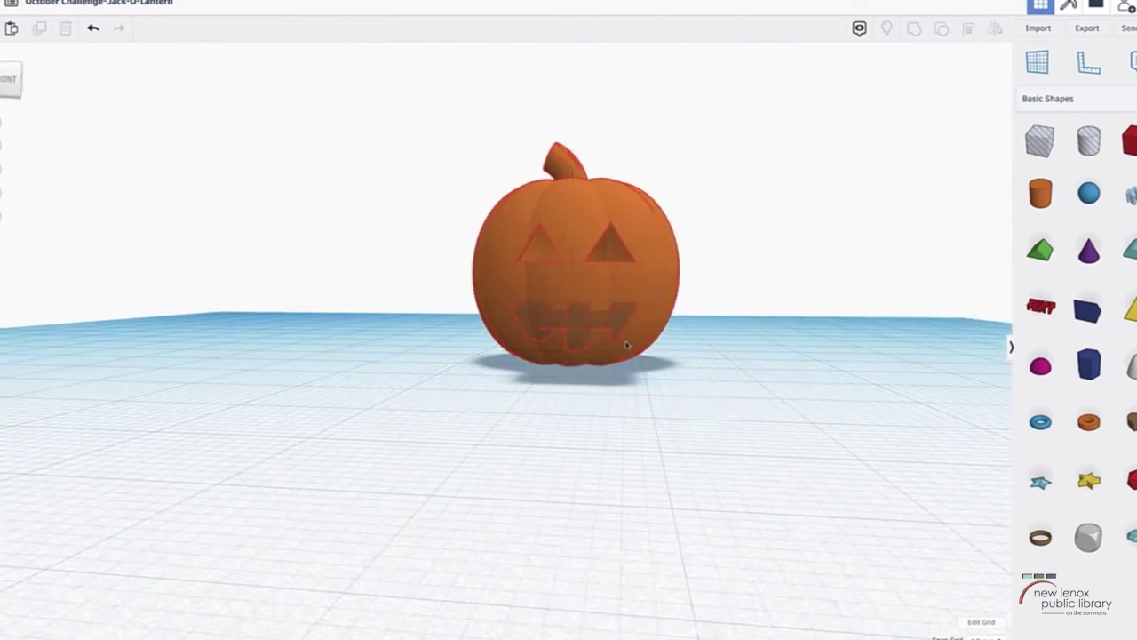
Step: Set the jack-o'-lantern's length and width to 50 mm each
right_click_drag(696, 322, 660, 328)
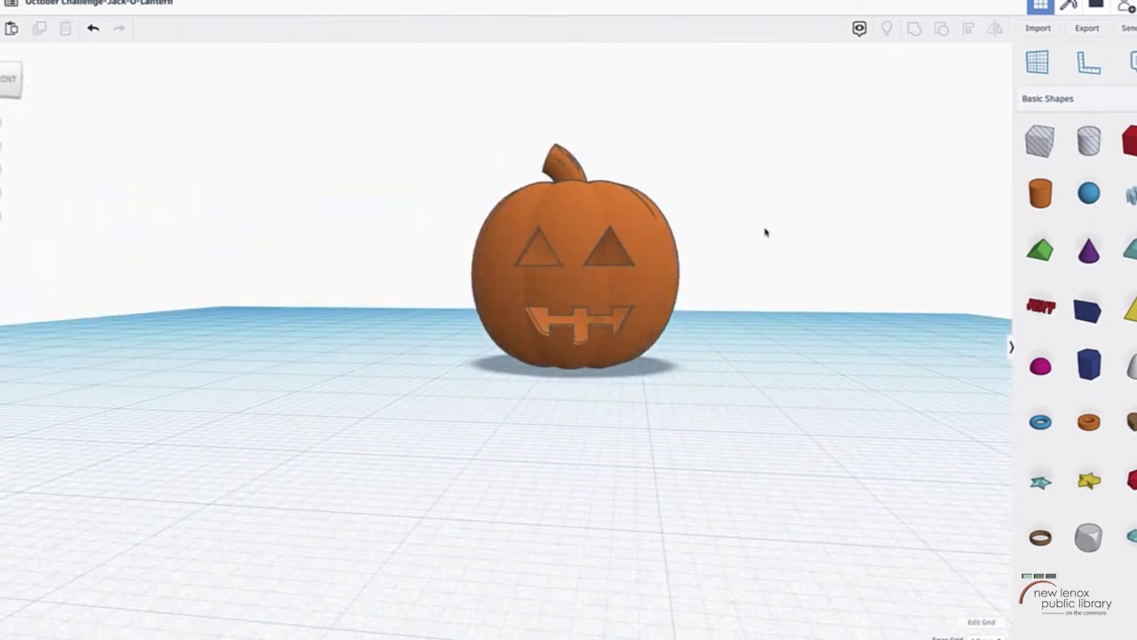
right_click_drag(586, 237, 696, 295)
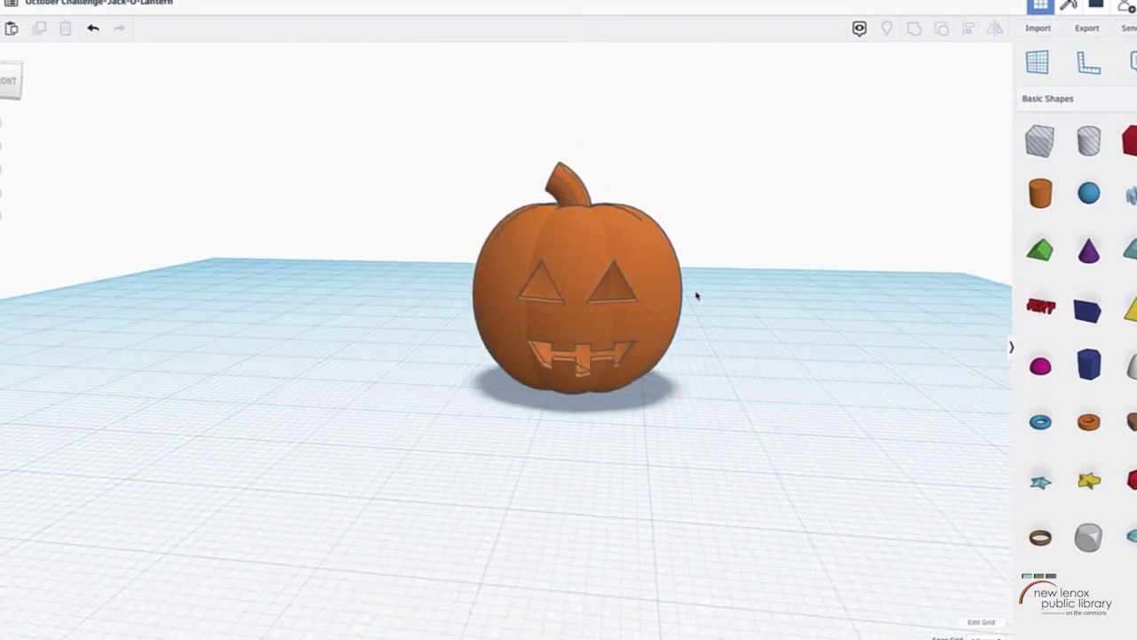
left_click(662, 309)
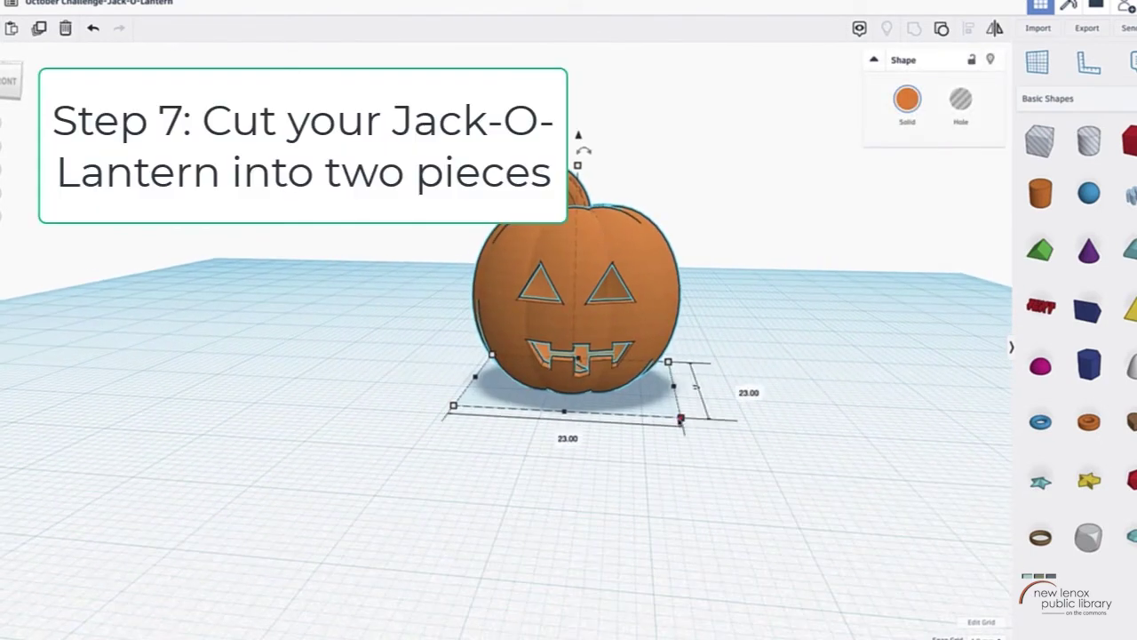
type("50")
key("Return")
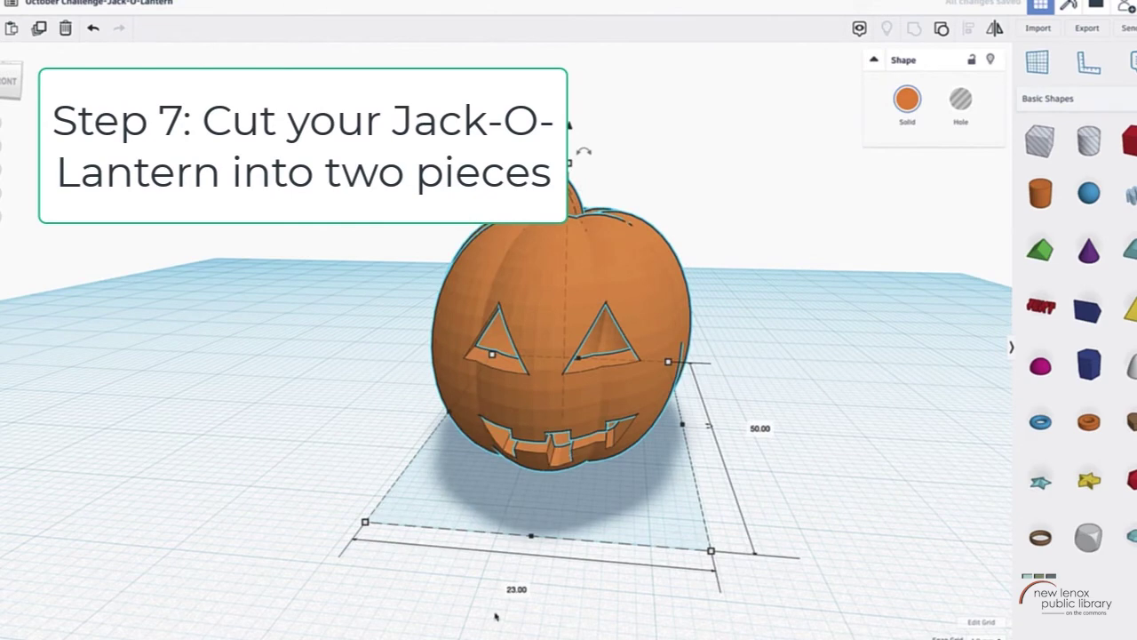
left_click(512, 590)
type("50")
key("Return")
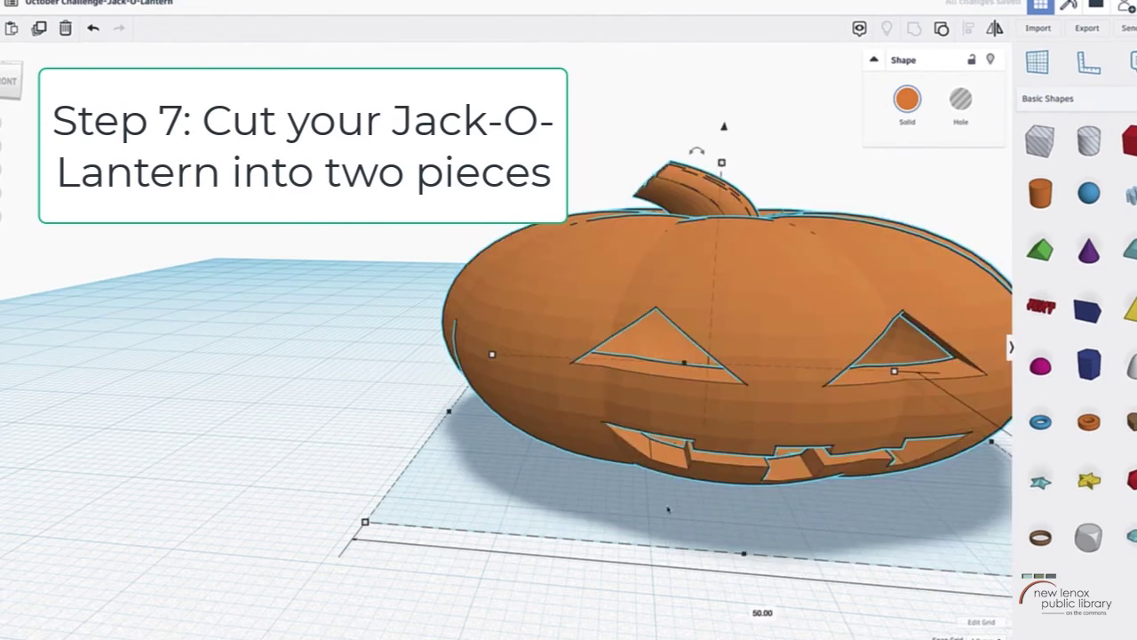
Step: Stretch the enlarged jack-o'-lantern's height to at least 44 mm to restore its round proportions
scroll(666, 508, "down", 5)
left_click_drag(626, 247, 621, 84)
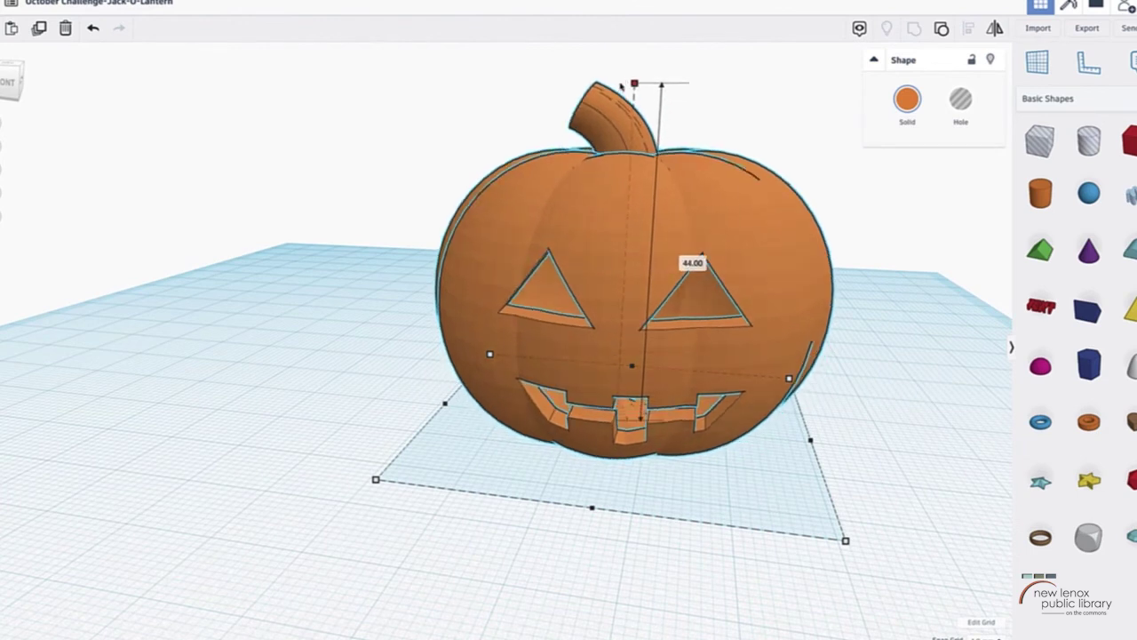
scroll(627, 102, "down", 6)
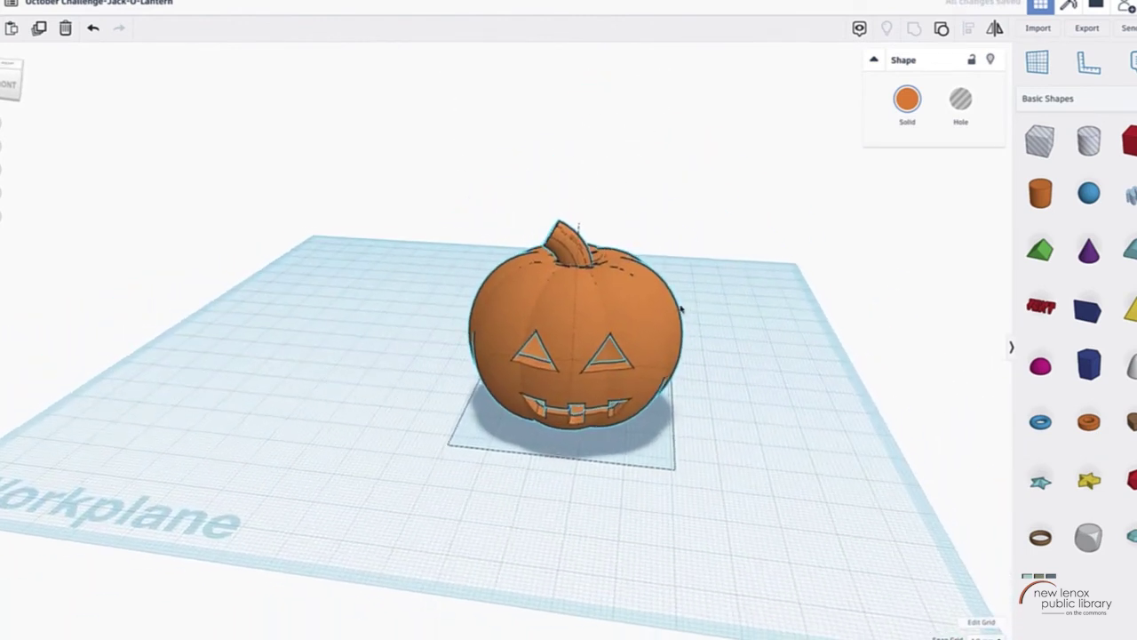
left_click_drag(579, 223, 581, 203)
Step: Move the jack-o'-lantern left across the workplane, leaving open space on its right
right_click_drag(593, 427, 692, 384)
key("Left")
key("Left")
key("Left")
key("Left")
key("Left")
key("Left")
key("Left")
key("Left")
key("Left")
key("Left")
key("Left")
key("Left")
key("Left")
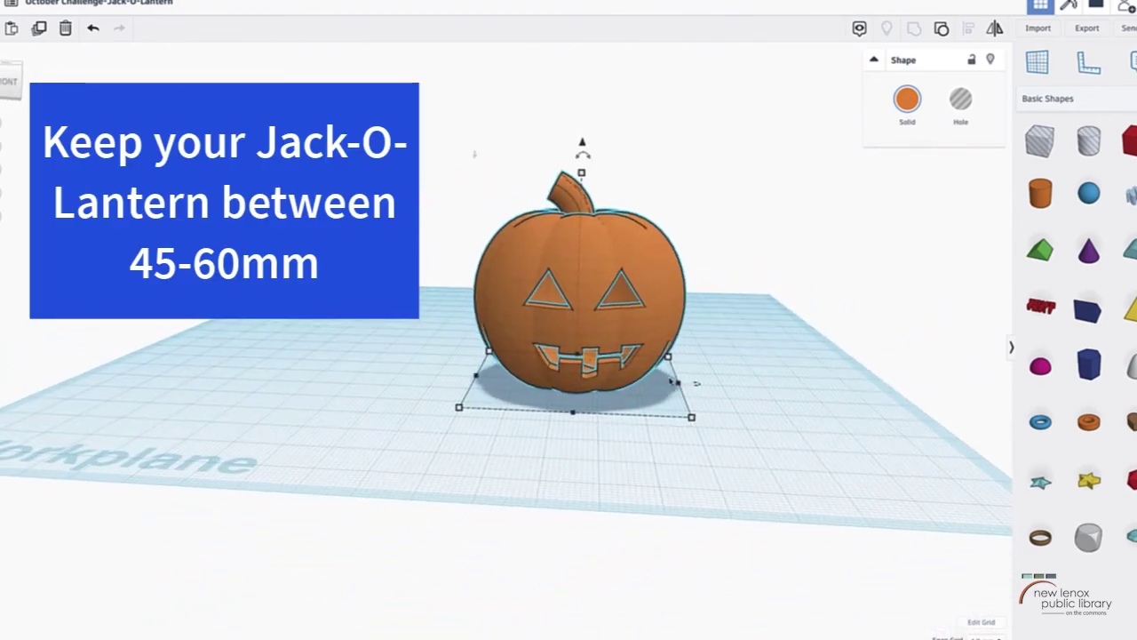
left_click_drag(646, 381, 610, 379)
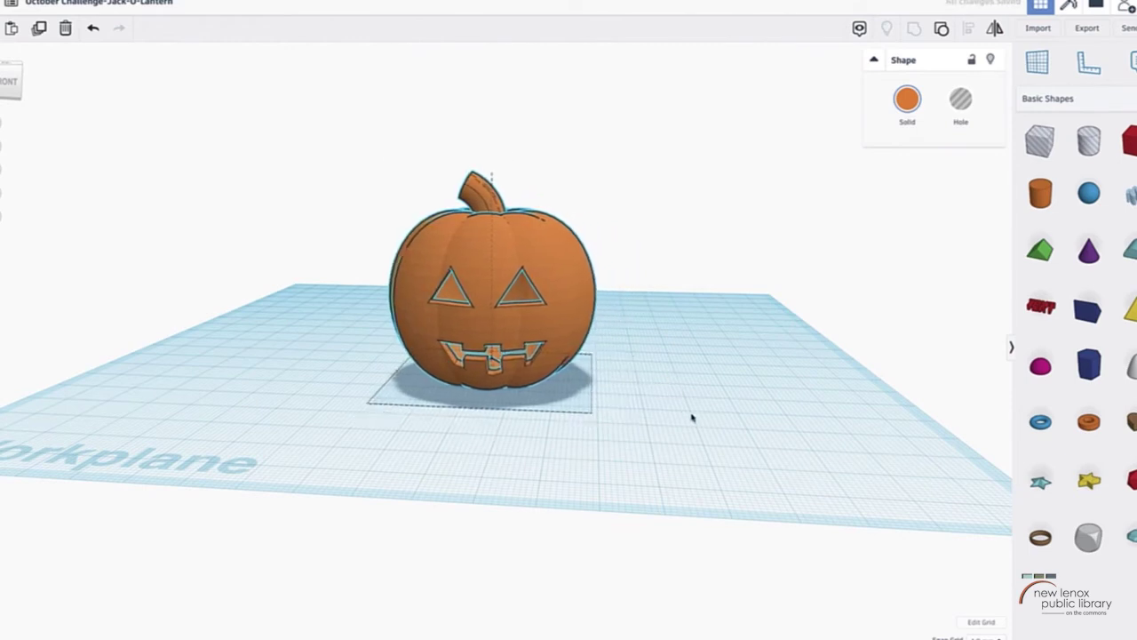
Step: Place a box hole on the workplane beside the jack-o'-lantern
right_click_drag(409, 266, 423, 266)
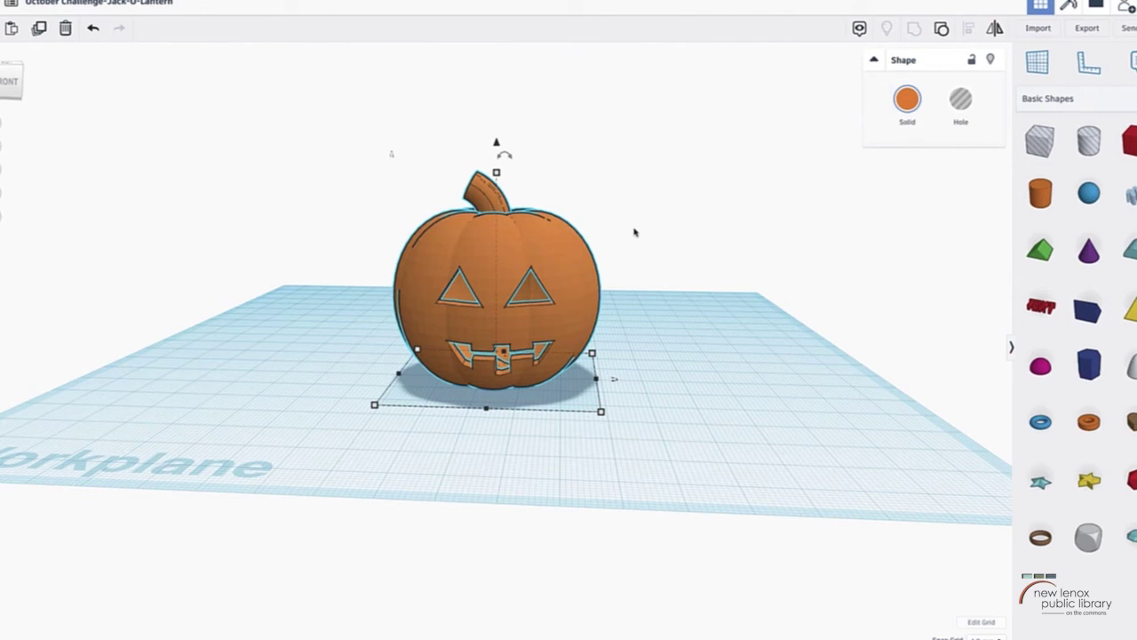
scroll(634, 232, "down", 3)
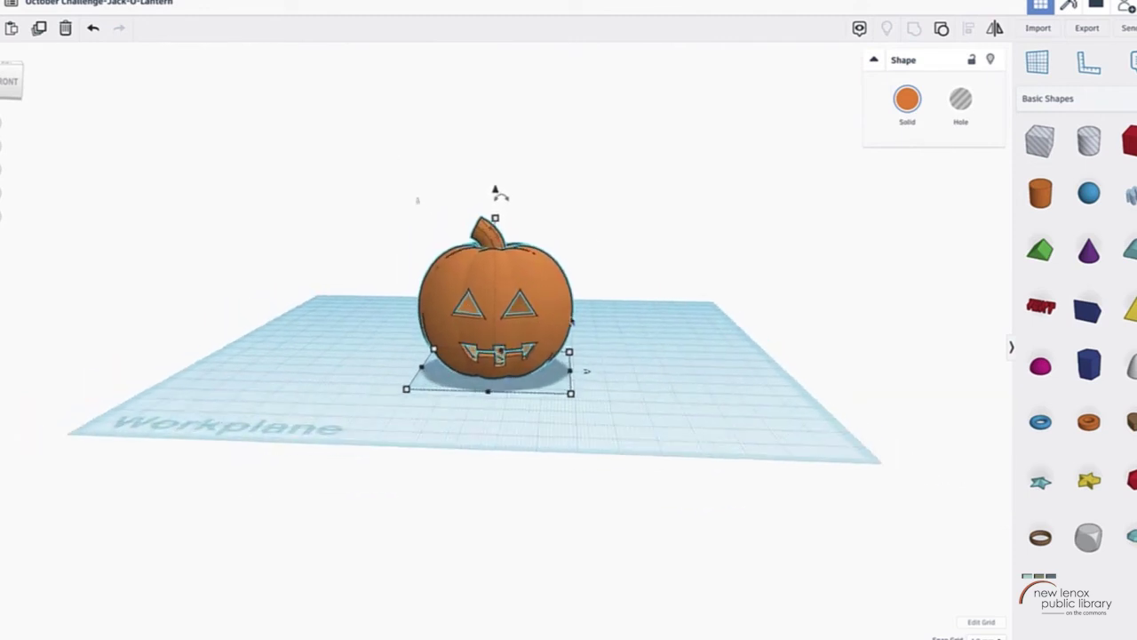
scroll(583, 315, "up", 2)
left_click(645, 322)
left_click_drag(1037, 156, 631, 355)
scroll(691, 374, "up", 3)
right_click_drag(691, 372, 687, 413)
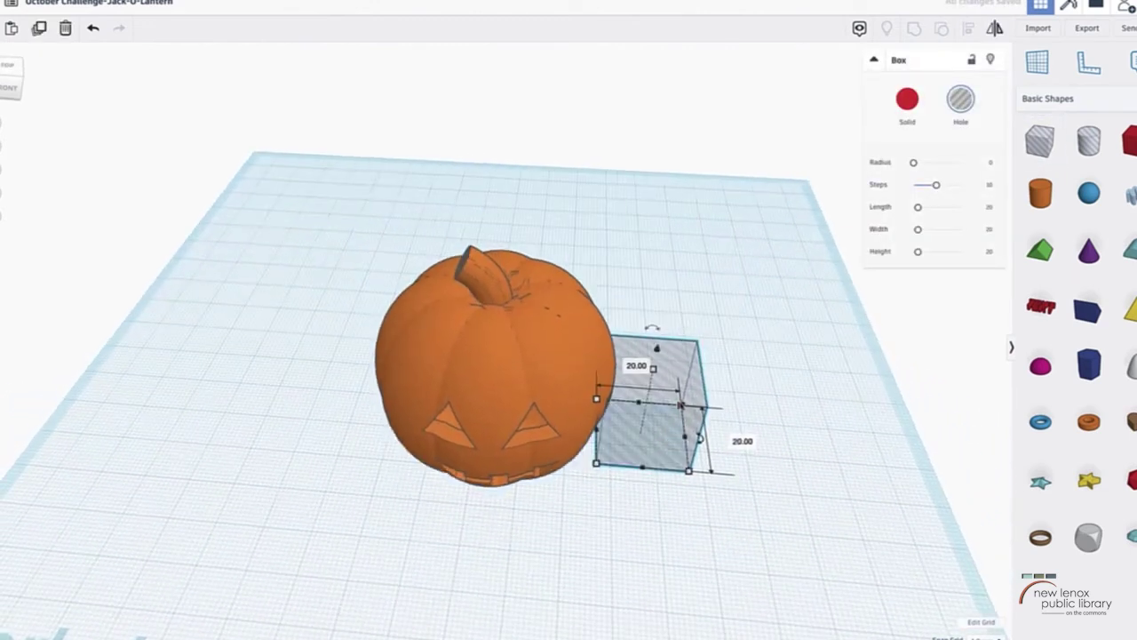
Step: Extend the box hole under the pumpkin and set its length and width to 50 mm each
left_click_drag(690, 471, 548, 514)
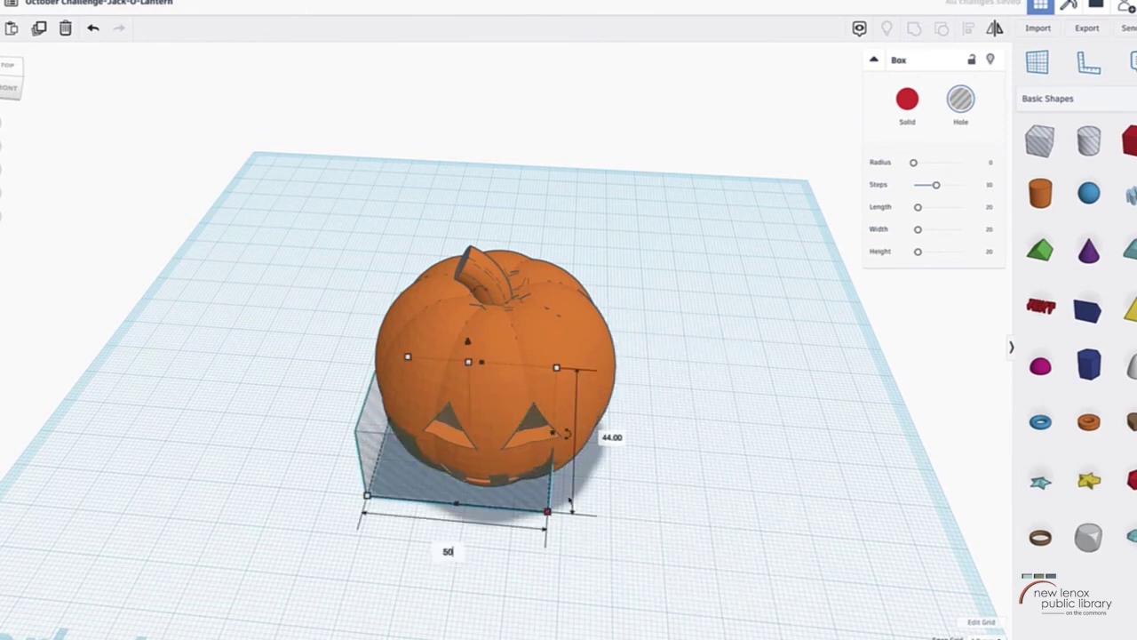
key("Return")
type("50")
key("Return")
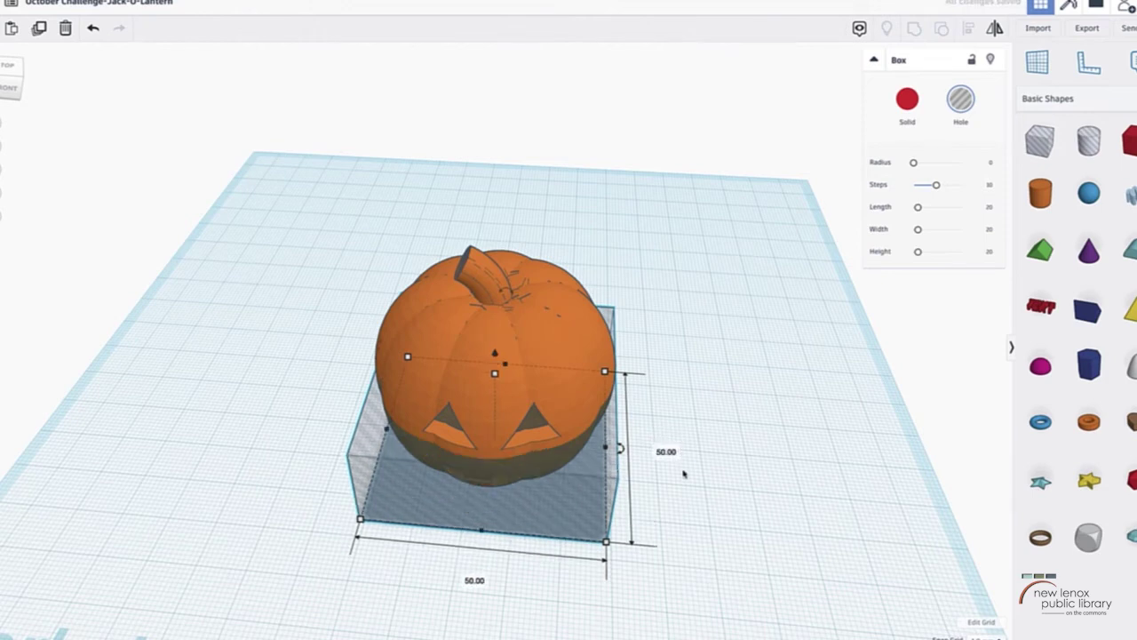
Step: Raise the box hole's height to about 35 mm, covering the pumpkin to just above the eyes
right_click_drag(688, 495, 691, 437)
scroll(494, 341, "up", 3)
left_click_drag(504, 268, 504, 188)
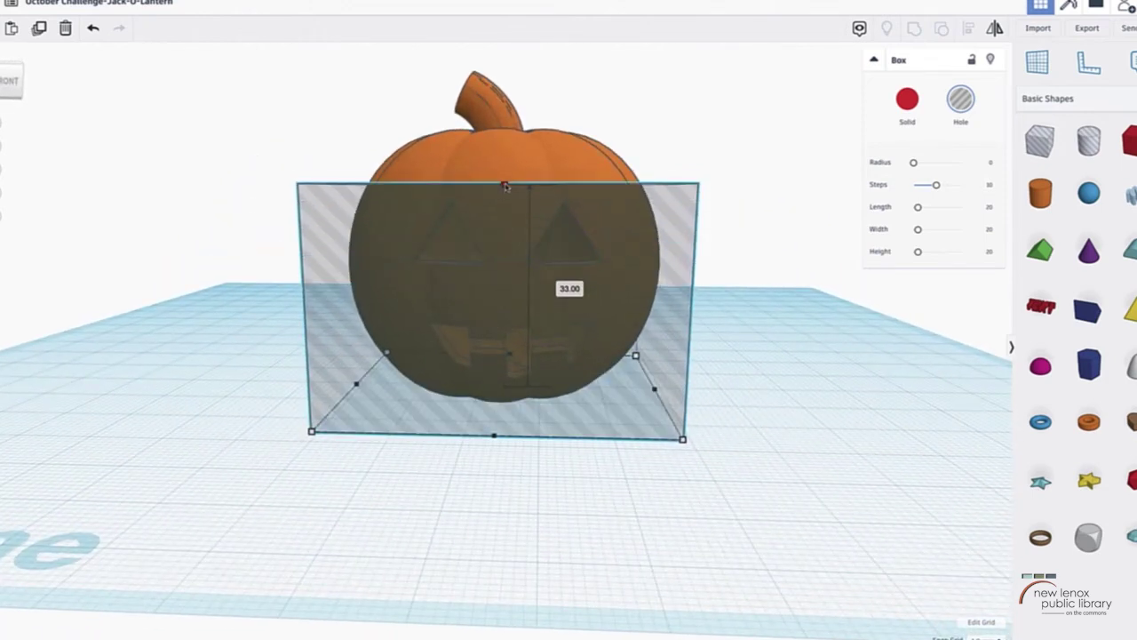
right_click_drag(505, 186, 600, 199)
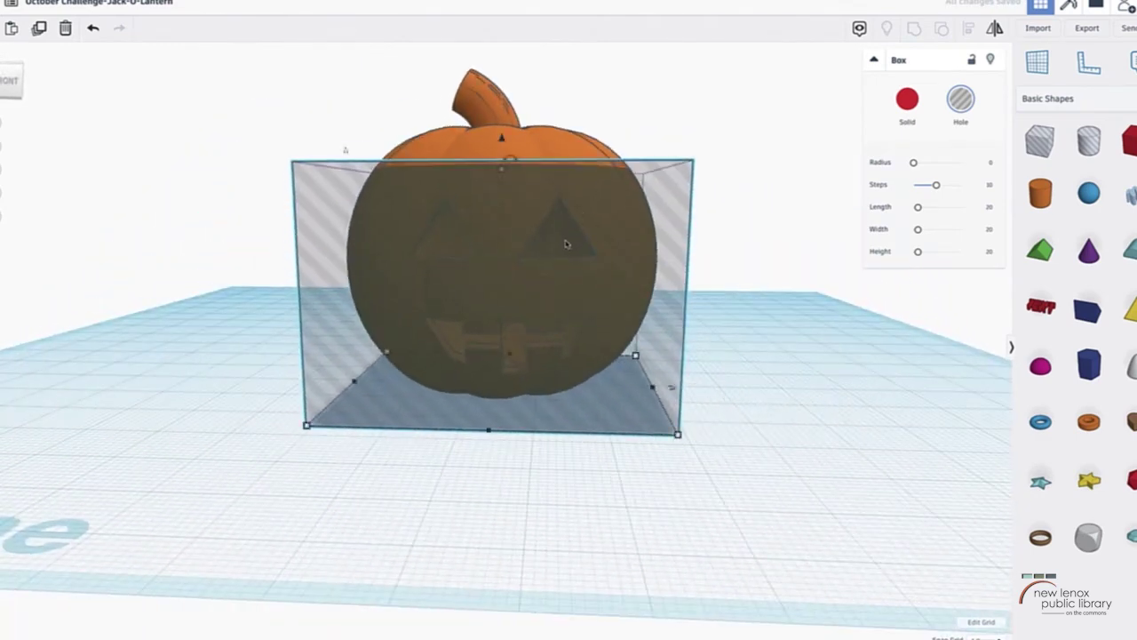
Step: Duplicate the pumpkin together with its box hole and place the copy to the right of the original
left_click_drag(263, 98, 718, 406)
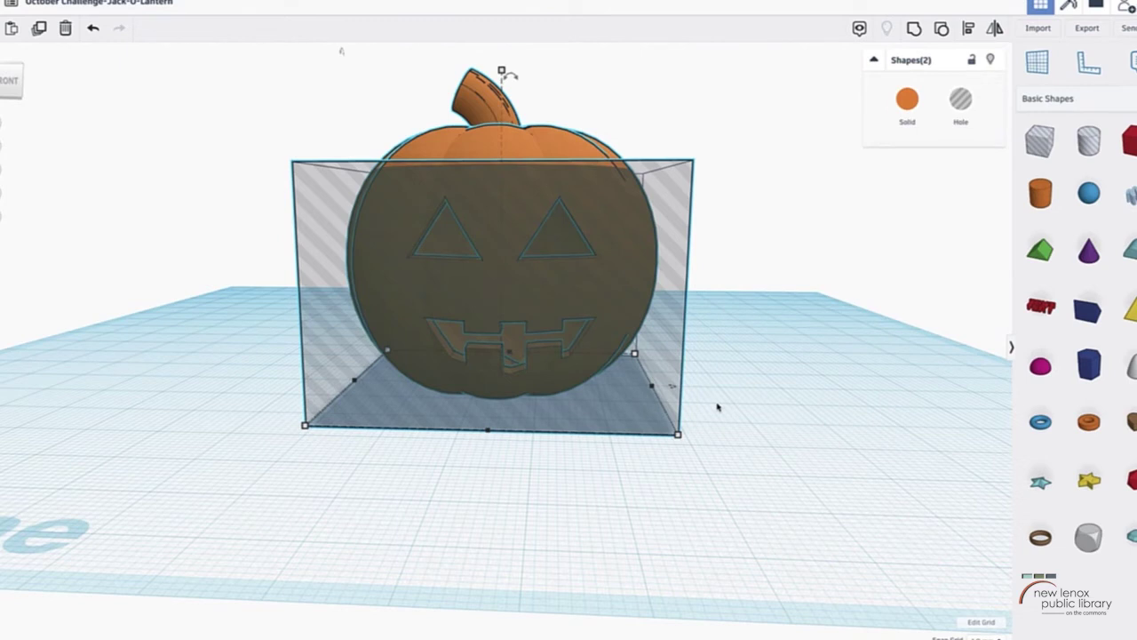
left_click(743, 391)
left_click_drag(279, 110, 729, 421)
left_click_drag(573, 310, 942, 326, "alt")
scroll(907, 326, "down", 3)
left_click(848, 390)
right_click_drag(848, 391, 702, 426)
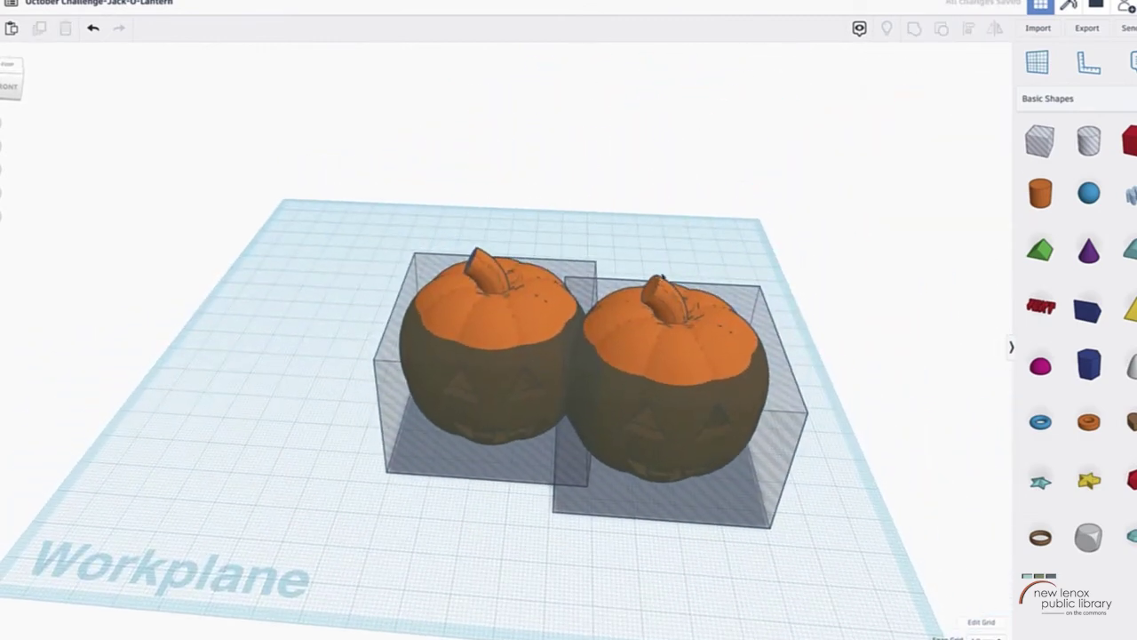
Step: Reposition the copied pumpkin and box so the two boxes sit side by side without overlapping
left_click_drag(661, 274, 809, 473)
left_click_drag(679, 412, 712, 389)
right_click_drag(797, 503, 706, 441)
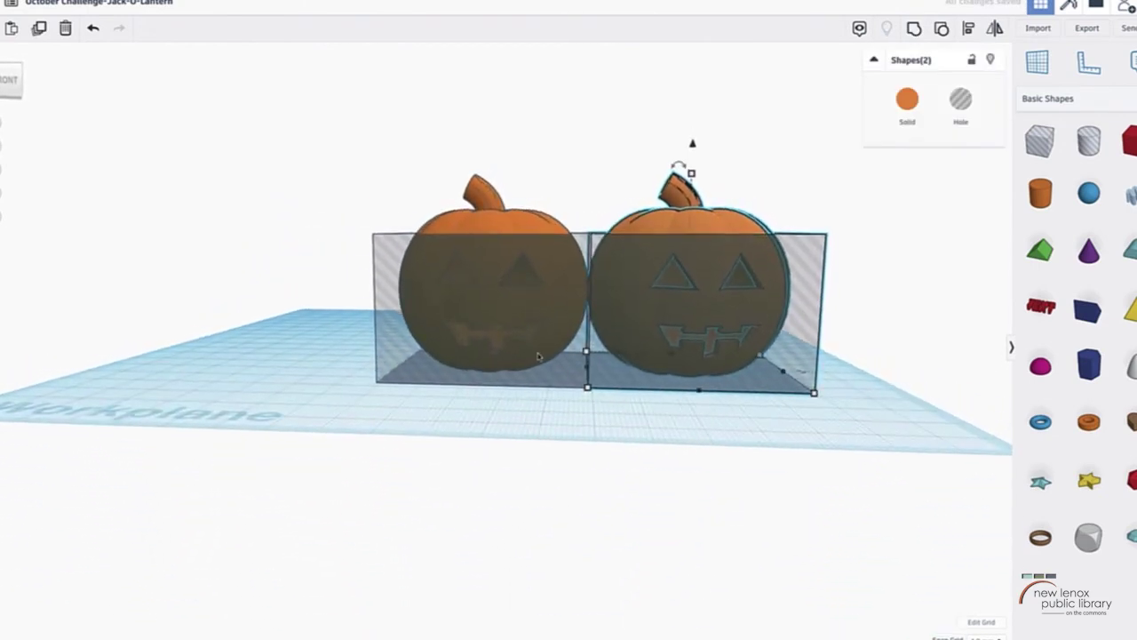
Step: Lift the left pumpkin's box hole 35 mm above the workplane so it covers only the top and stem
left_click(558, 374)
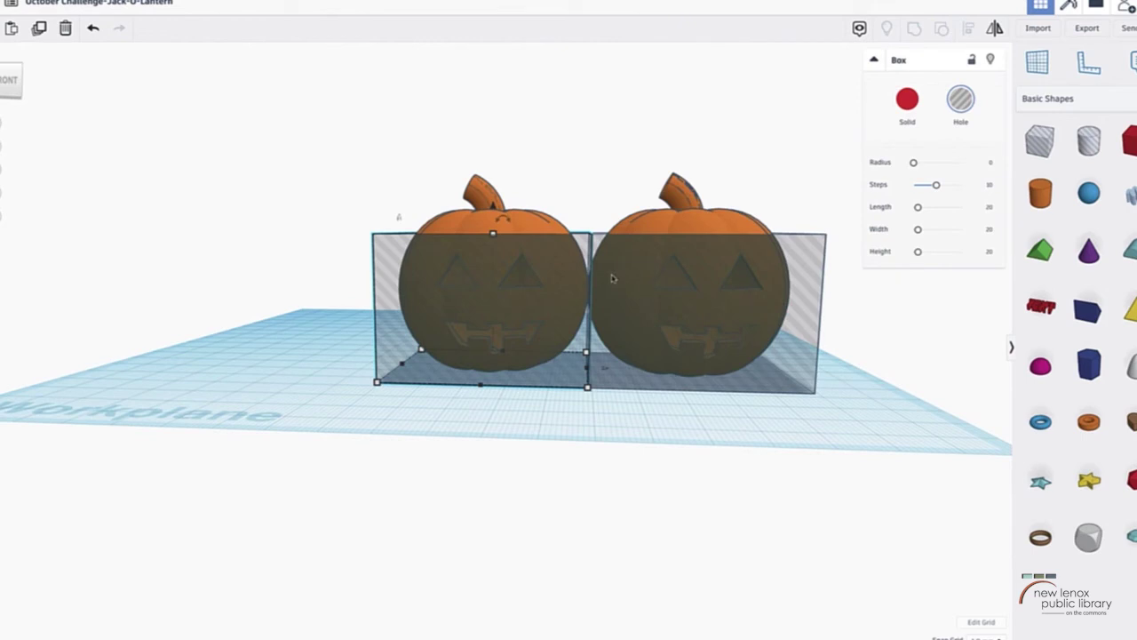
left_click_drag(494, 206, 497, 64)
scroll(590, 183, "up", 3)
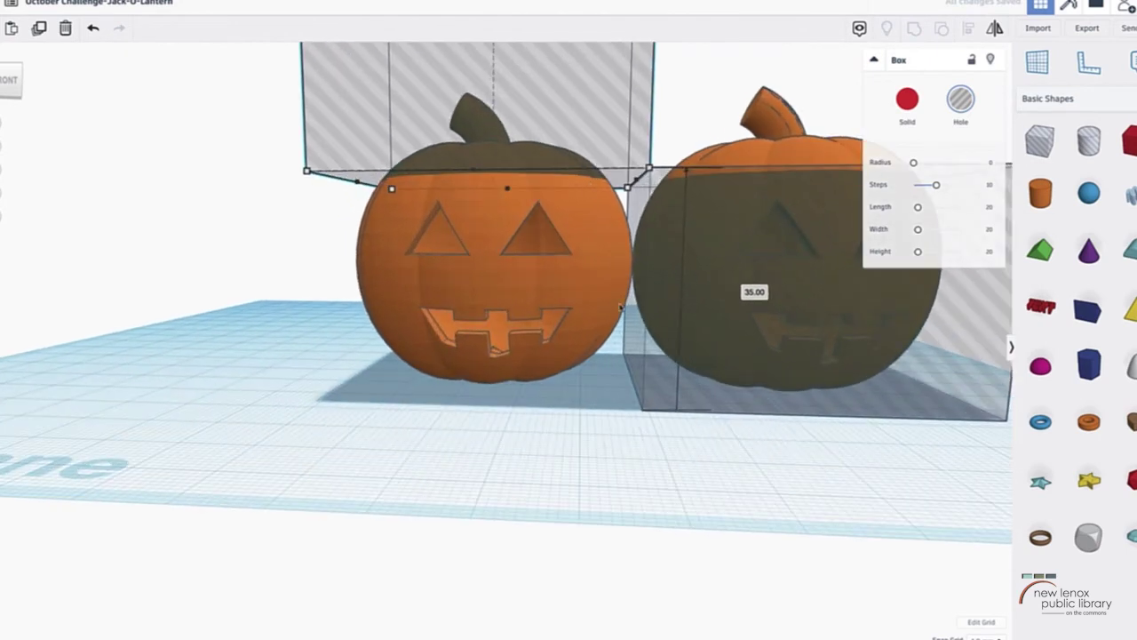
scroll(621, 297, "up", 2)
right_click_drag(645, 179, 648, 172)
left_click(648, 172)
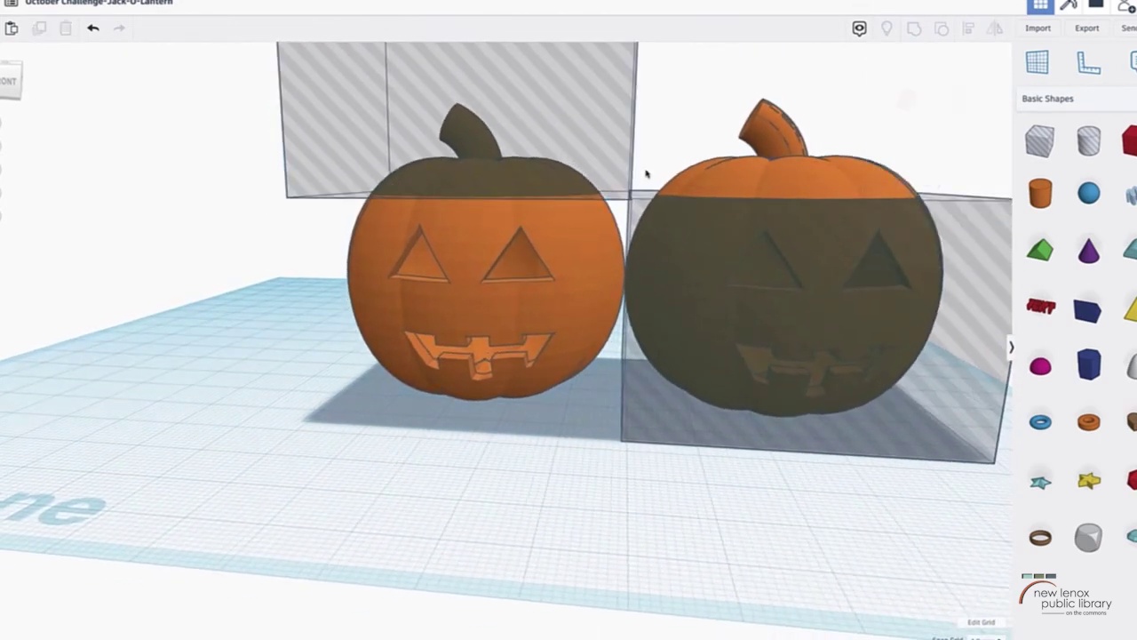
right_click_drag(571, 459, 568, 458)
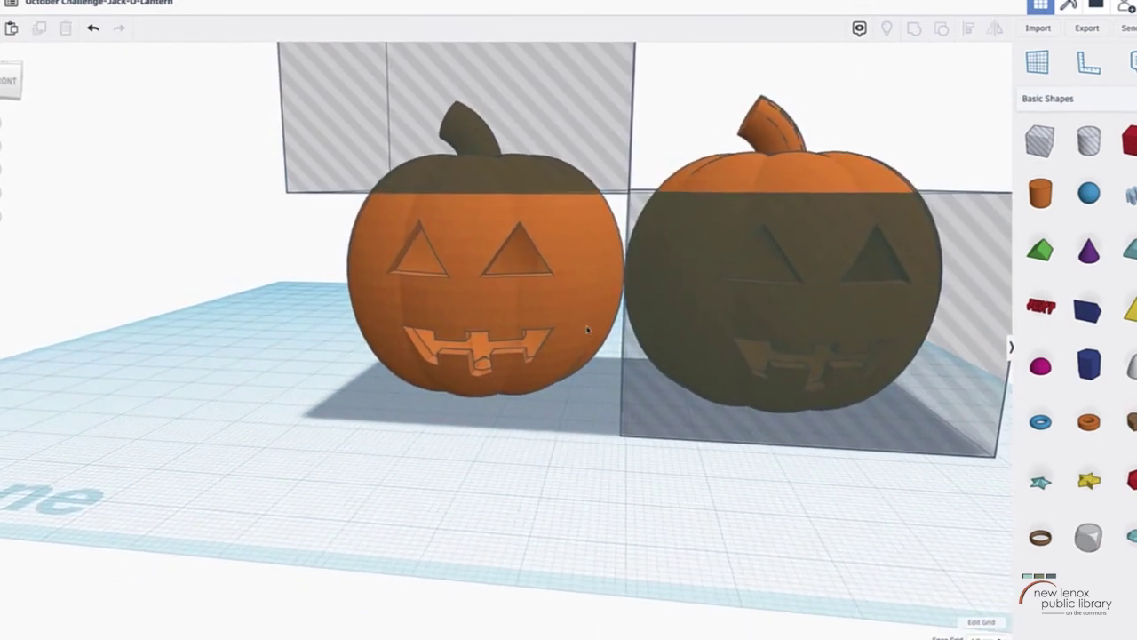
Step: Group each pumpkin with its box hole to cut the left one into a base and the right one into a lid
left_click(602, 188)
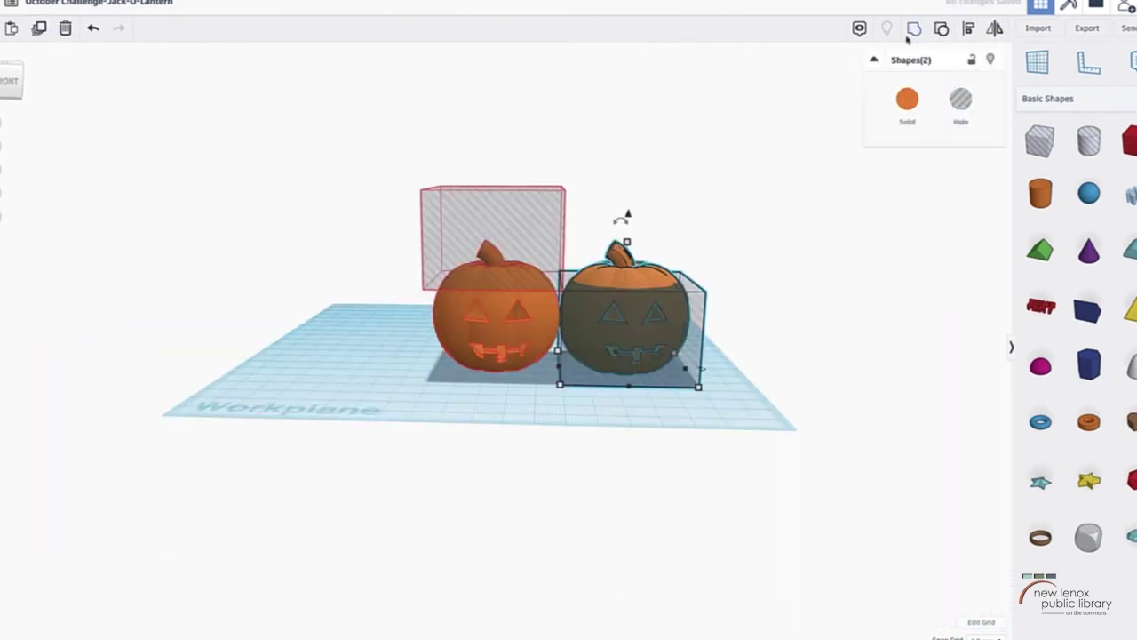
left_click(911, 32)
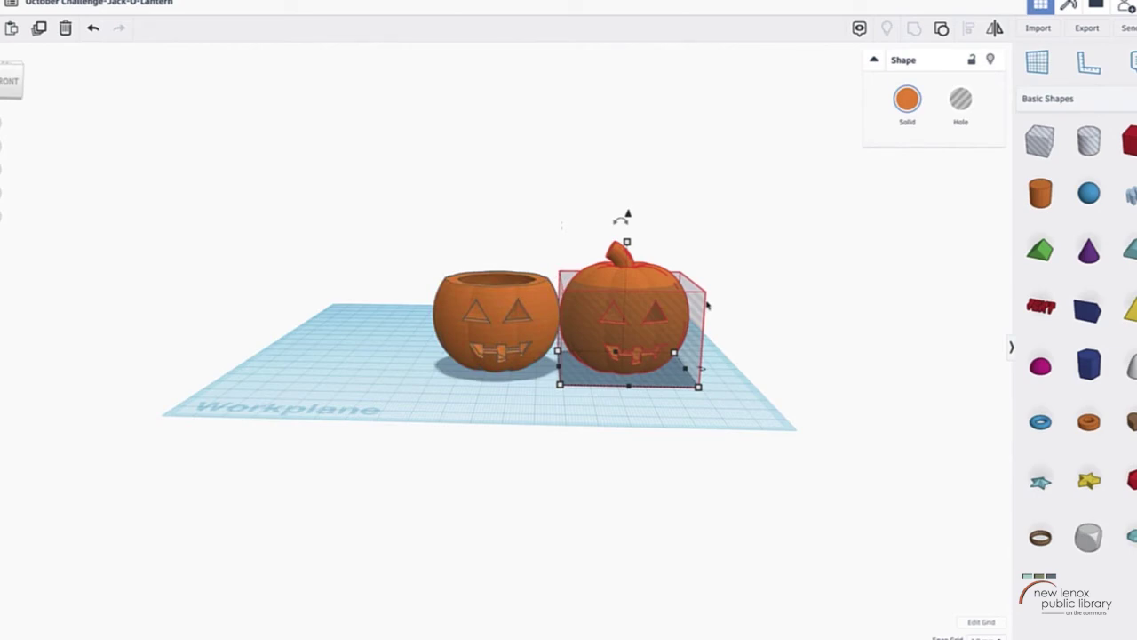
key("ctrl+shift+g")
scroll(707, 305, "up", 4)
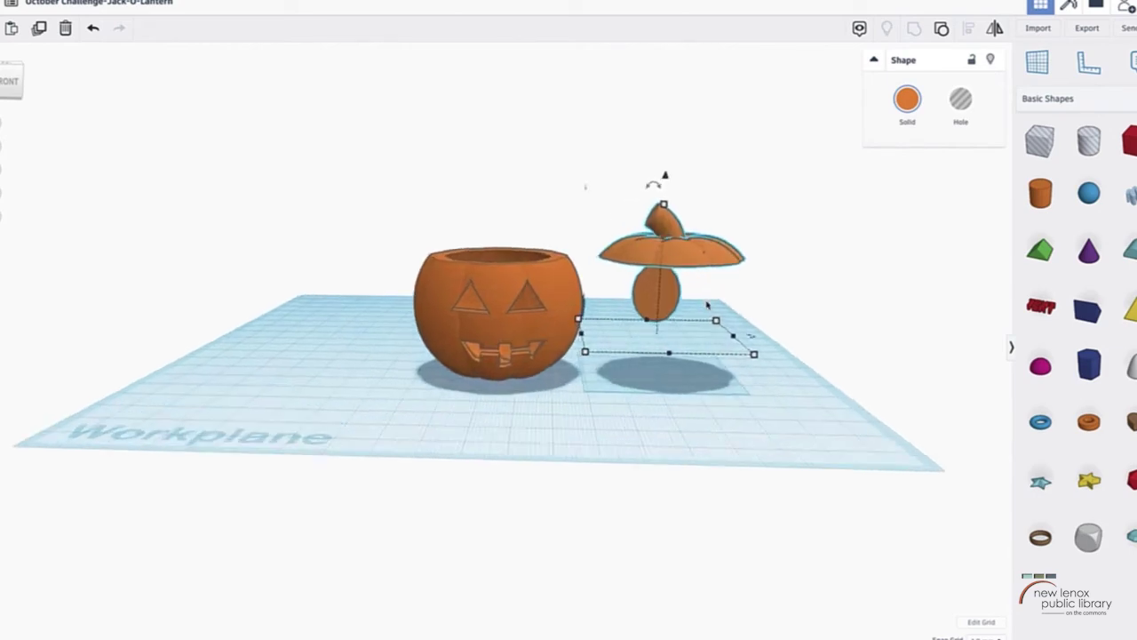
Step: Ungroup the lid piece back into the full pumpkin and its box hole
right_click_drag(792, 346, 749, 337)
left_click(580, 318)
left_click_drag(580, 319, 488, 318)
left_click(727, 291)
mouse_move(727, 292)
right_mouse_down()
mouse_move(782, 298)
mouse_move(742, 304)
right_mouse_up()
left_click(942, 28)
right_click_drag(835, 300, 437, 356)
right_click_drag(421, 394, 637, 394)
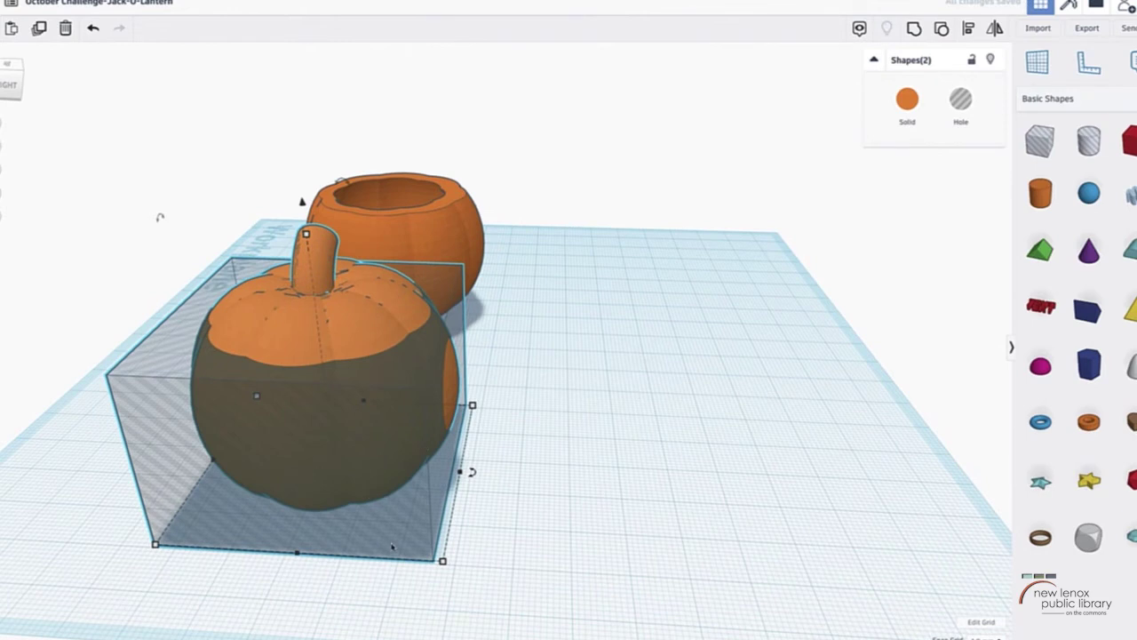
Step: Enlarge the right box hole beyond 50 mm so it fully encloses the pumpkin's bulging sides below the lid
left_click(415, 527)
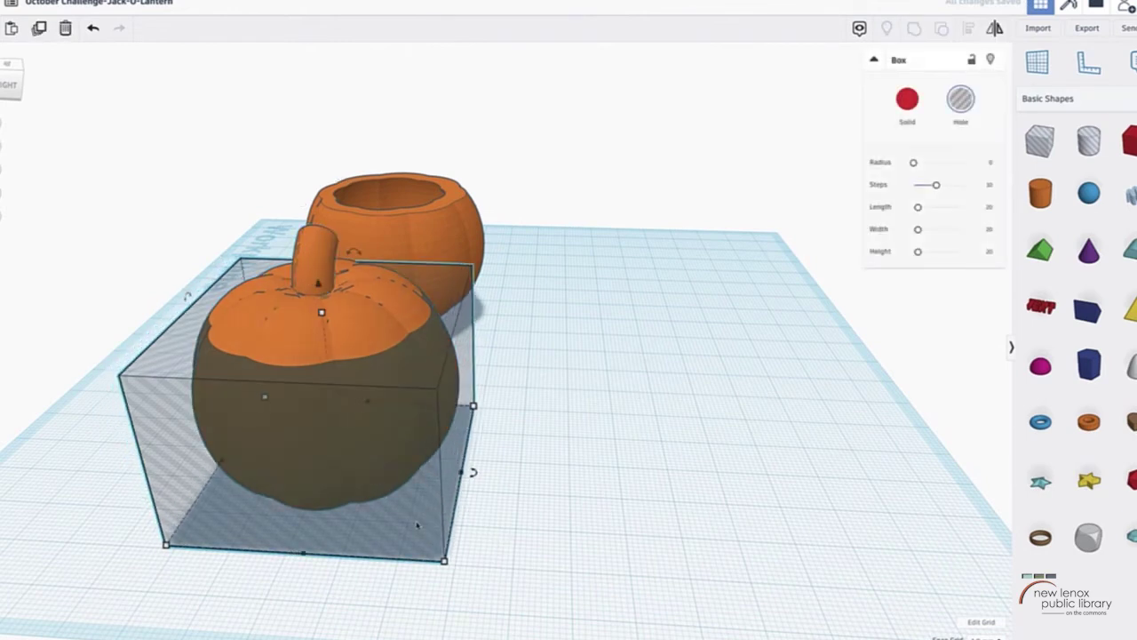
right_click_drag(443, 518, 272, 391)
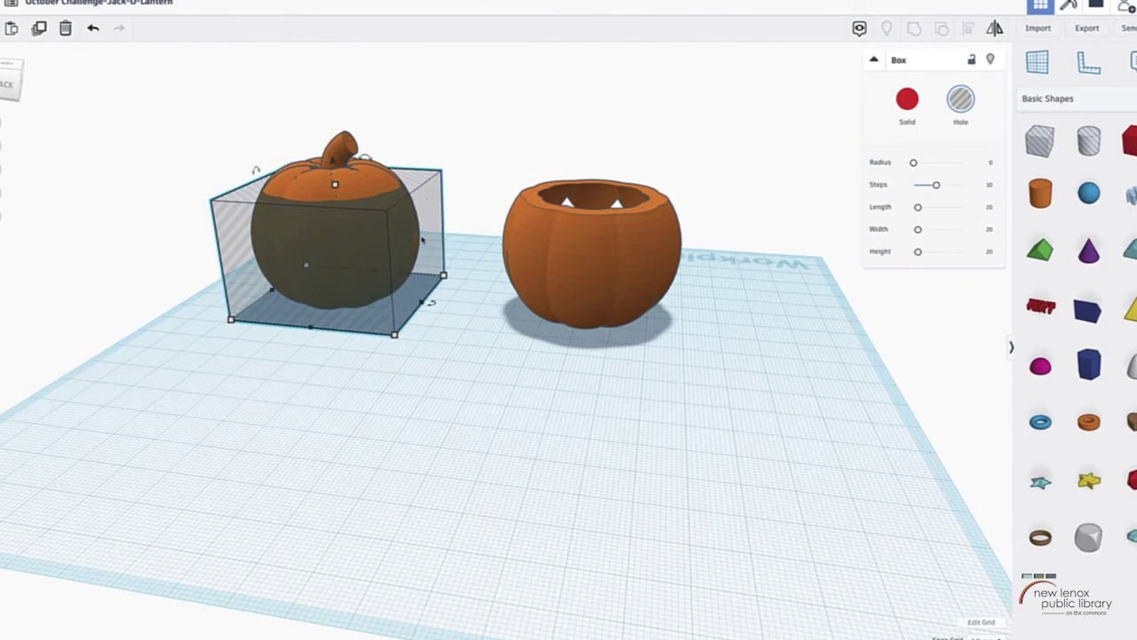
right_click_drag(423, 240, 652, 278)
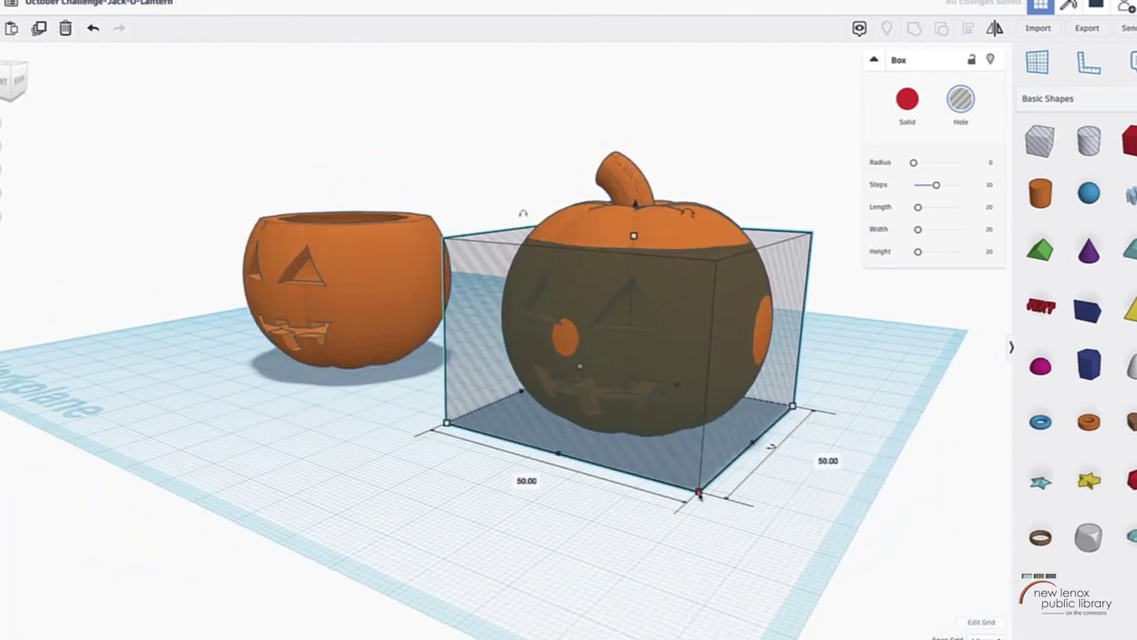
left_click_drag(681, 520, 700, 505)
right_click_drag(667, 508, 715, 348)
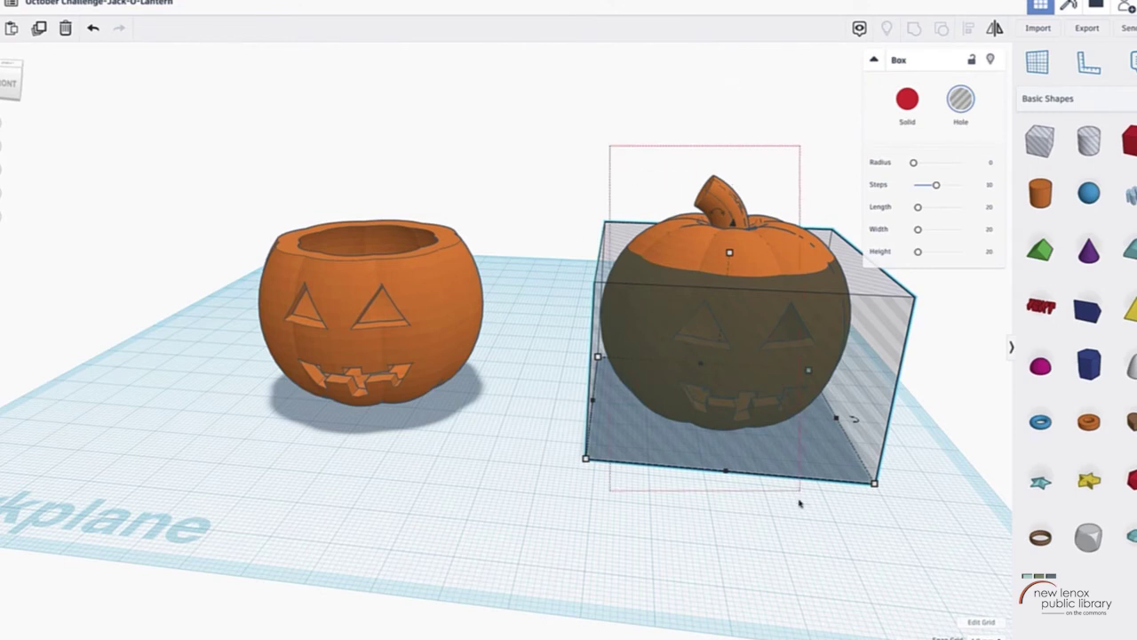
Step: Group the right pumpkin with the enlarged box hole to leave only the lid with its stem
left_click(787, 265, "shift")
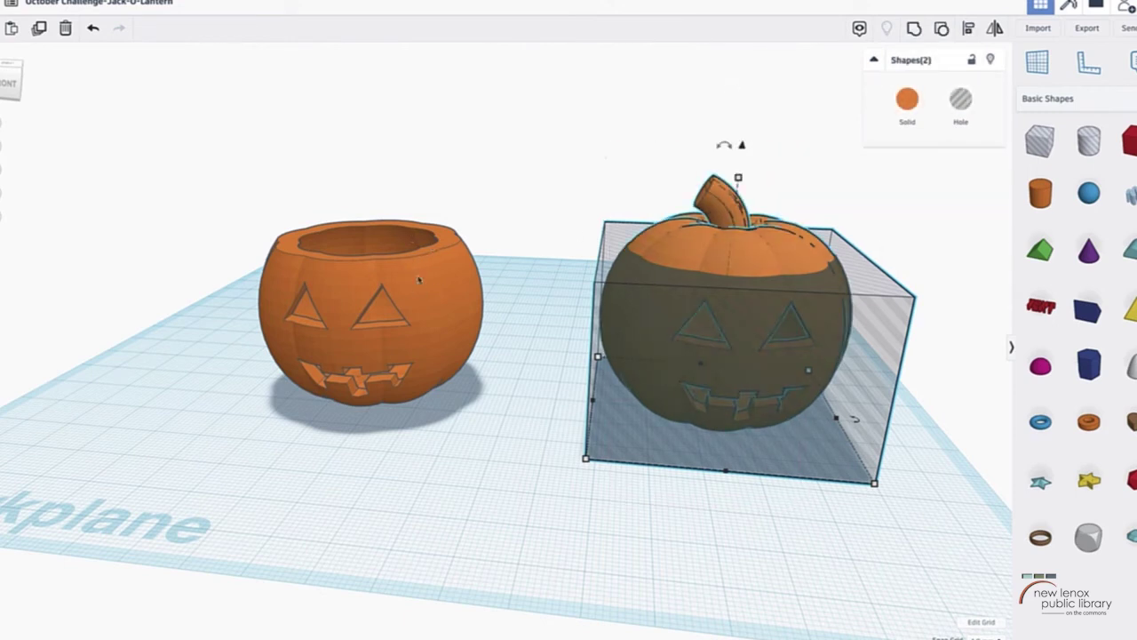
left_click(917, 29)
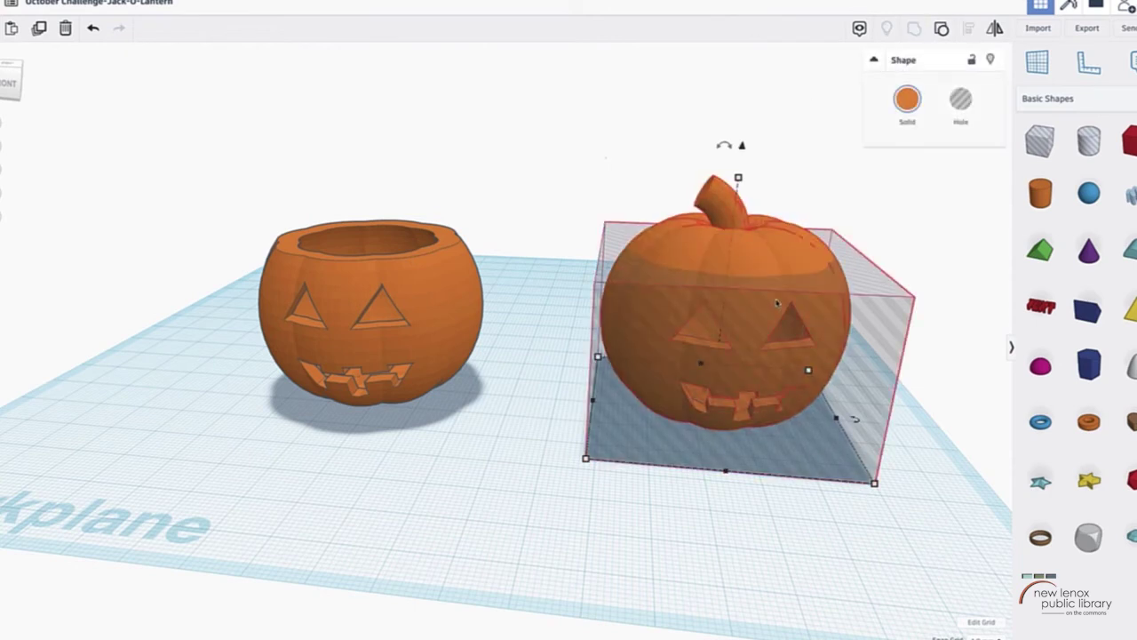
right_click_drag(777, 303, 480, 351)
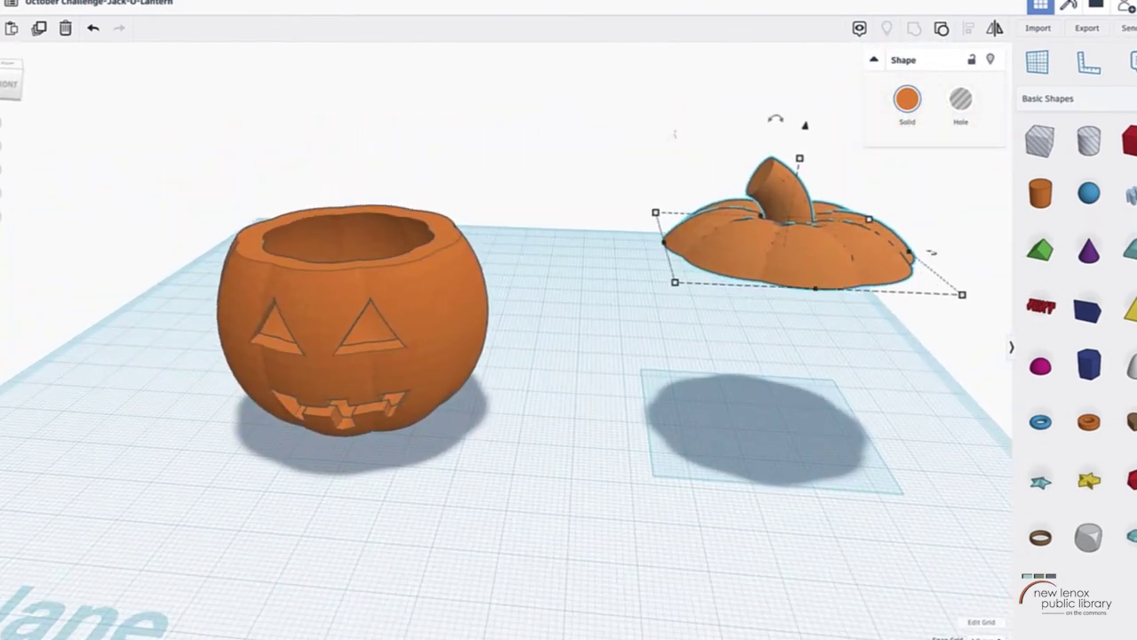
Step: Place a solid cylinder inside the opening of the hollow pumpkin base
left_click_drag(893, 239, 360, 355)
right_click_drag(361, 356, 464, 362)
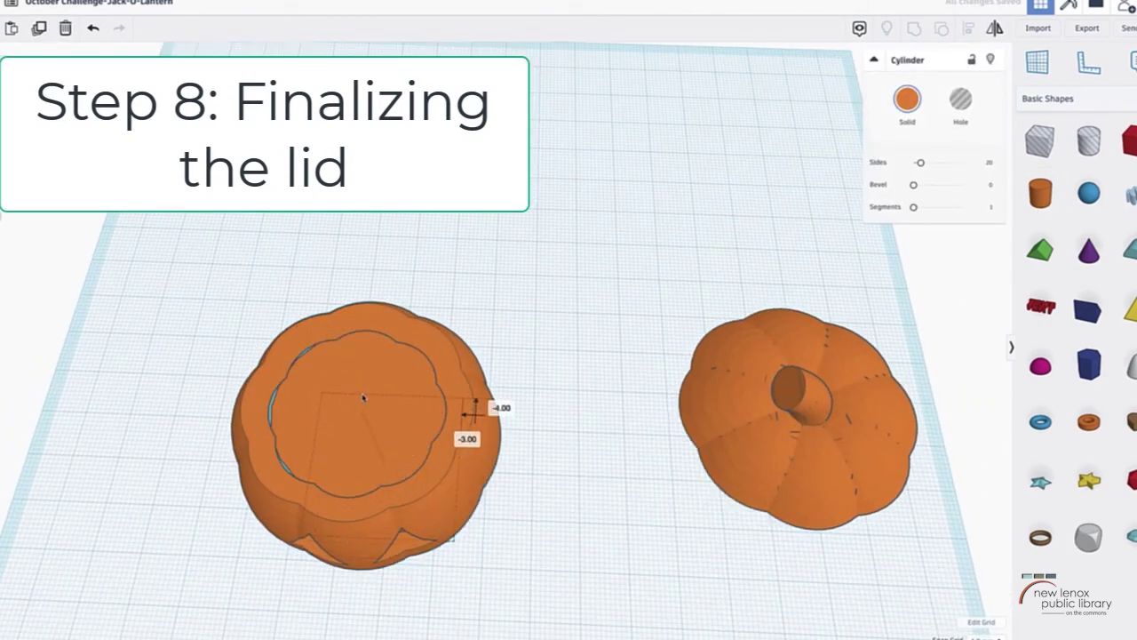
scroll(522, 507, "up", 5)
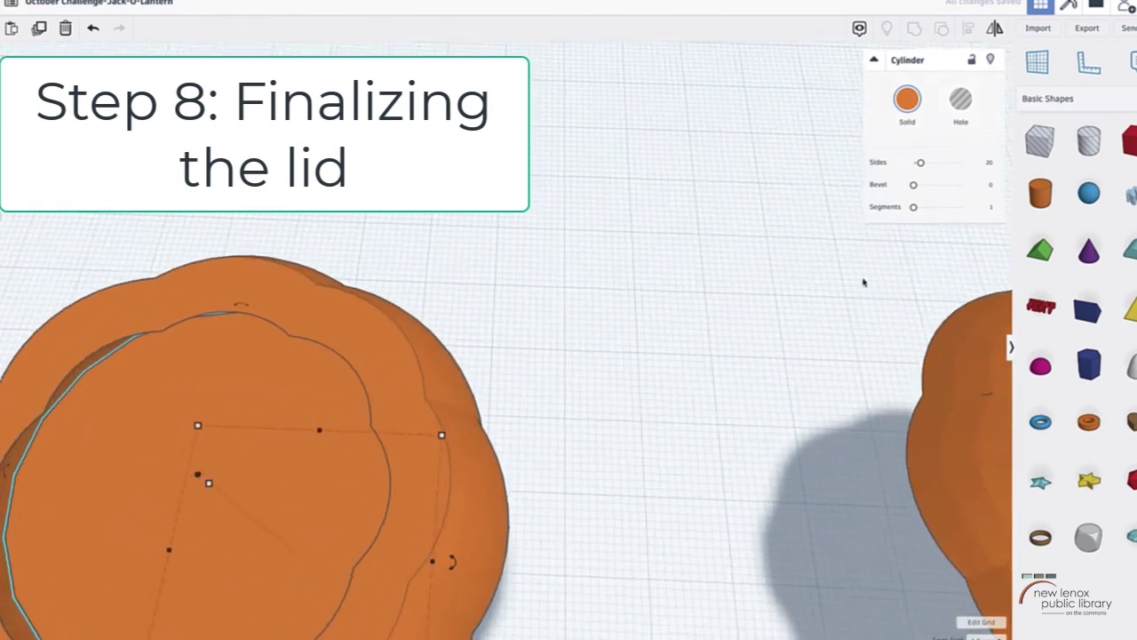
scroll(687, 299, "down", 5)
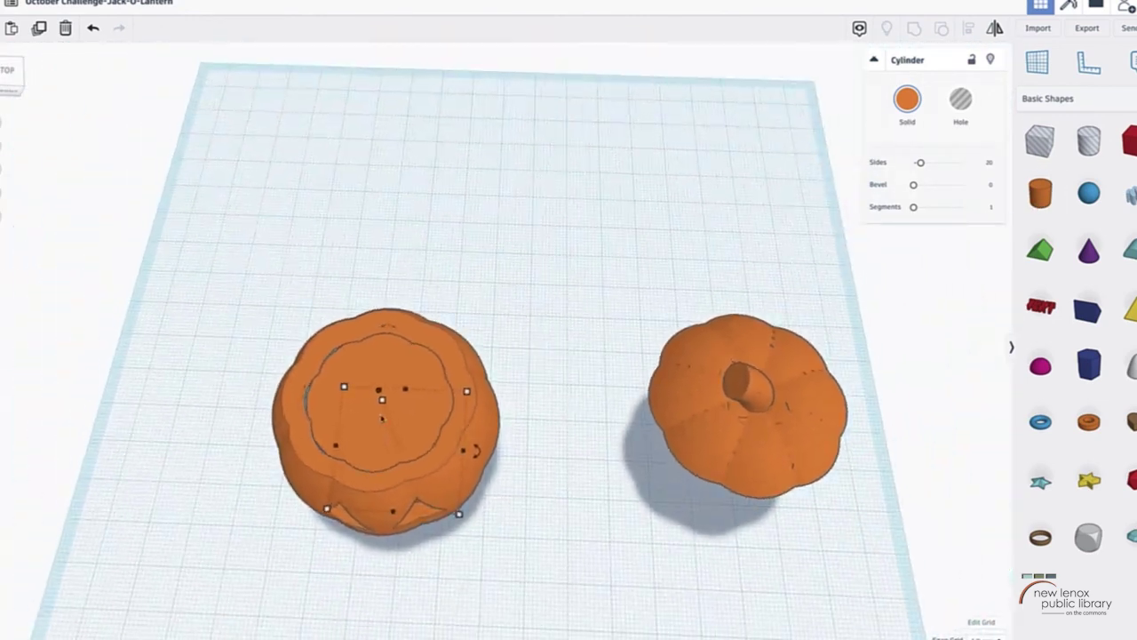
Step: Resize the cylinder to fit within the pumpkin's opening and set its sides to 64
left_click_drag(458, 514, 451, 504)
right_click_drag(542, 391, 629, 223)
scroll(645, 219, "down", 2)
right_click_drag(539, 219, 492, 245)
left_click_drag(962, 187, 882, 184)
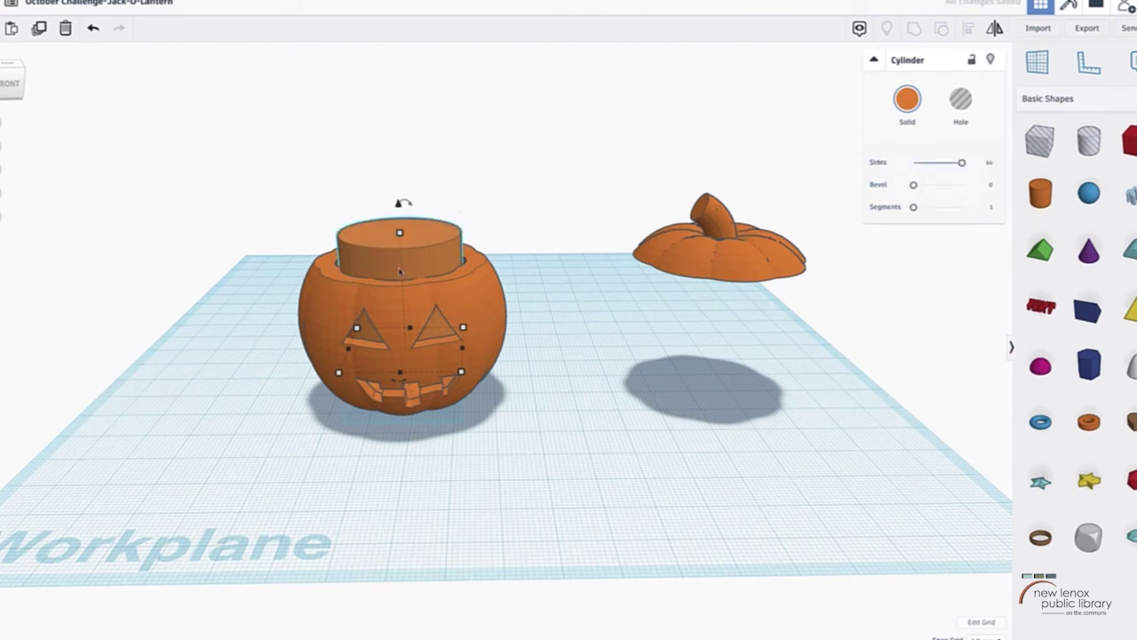
Step: Move the cylinder right out of the pumpkin base until it sits under the separate lid
left_click_drag(389, 254, 386, 241)
key("ctrl+z")
right_click_drag(637, 248, 516, 379)
key("Right")
key("Right")
key("Right")
key("Right")
key("Right")
key("Right")
key("Right")
key("Right")
key("Right")
key("Right")
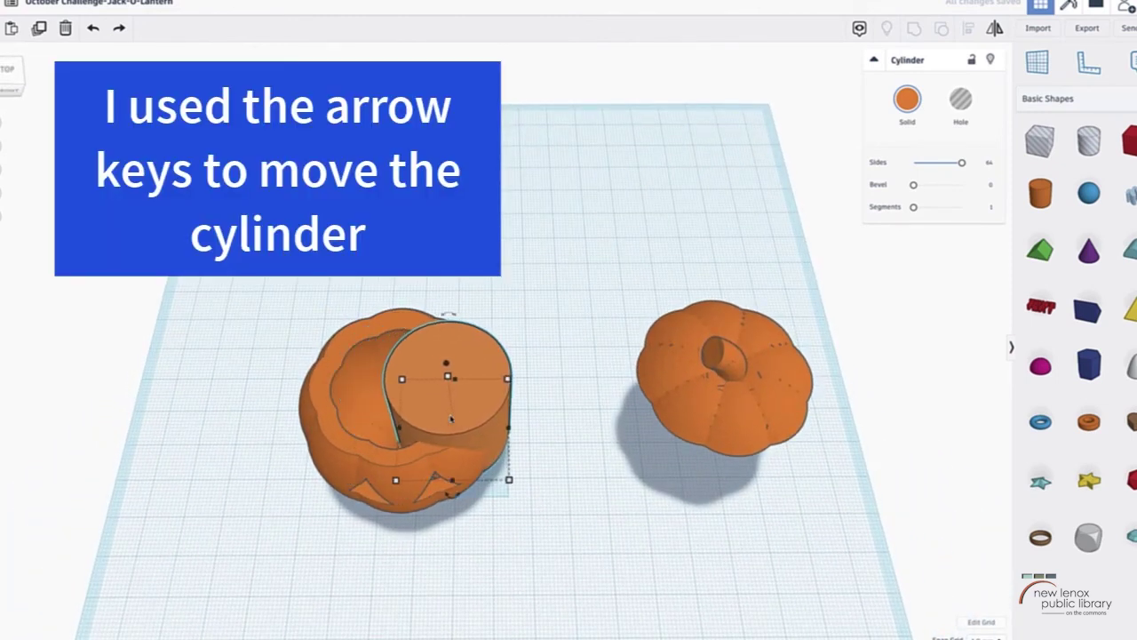
key("Right")
key("Right")
key("Right")
key("Right")
key("Right")
key("Right")
key("Right")
key("Right")
key("Right")
key("Right")
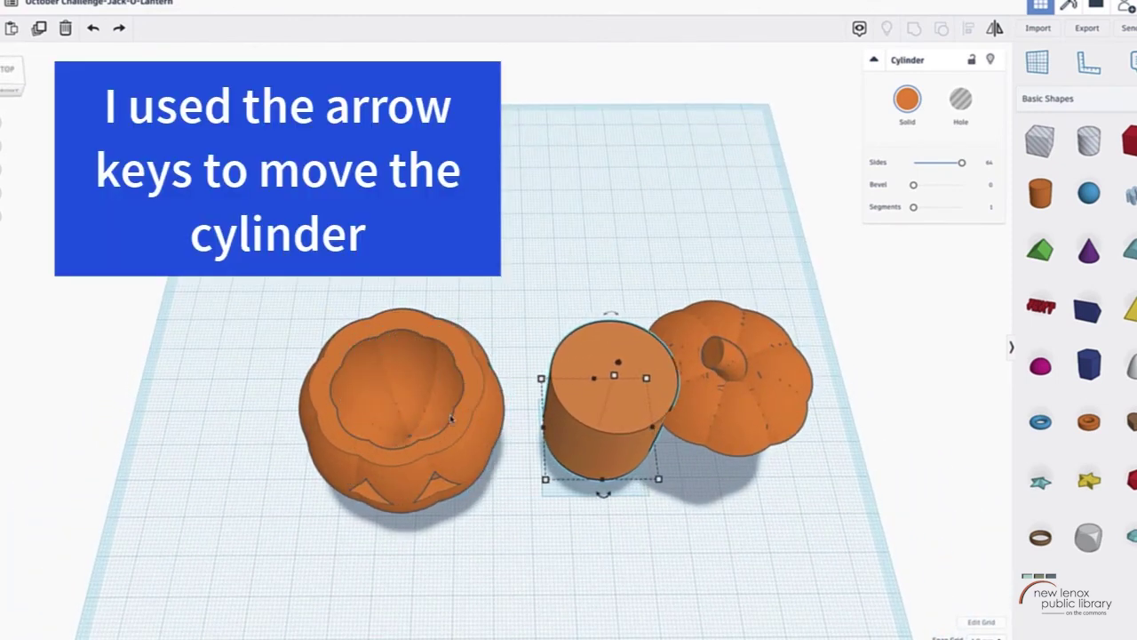
key("Right")
key("Right")
key("Right")
key("Right")
key("Right")
key("Right")
key("Right")
key("Right")
key("Right")
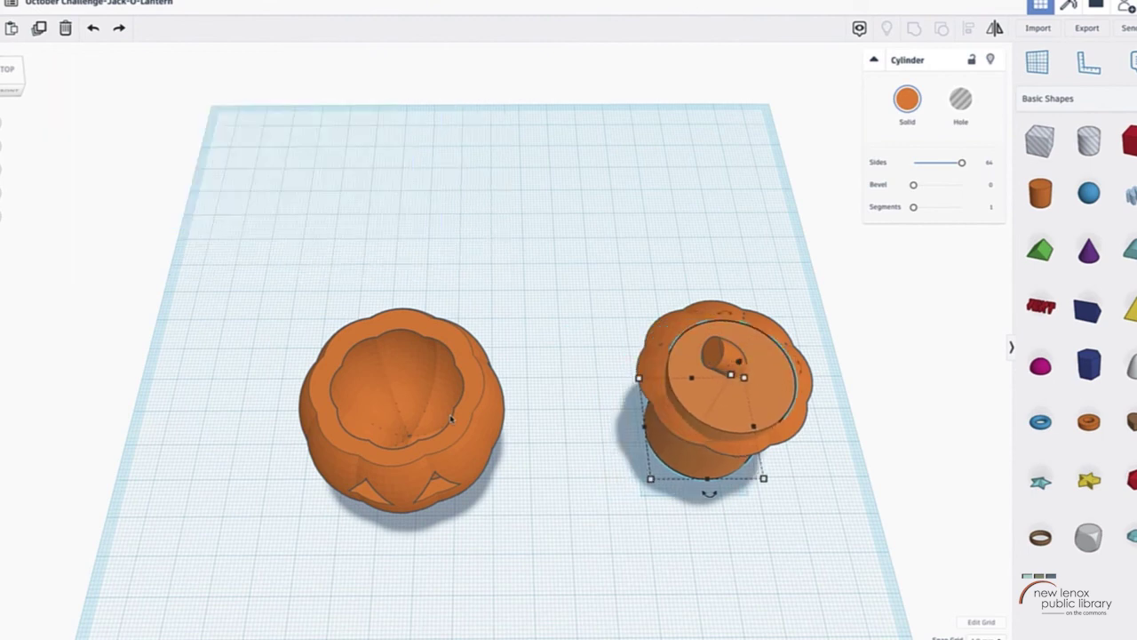
Step: Inspect the cylinder's position against the lid from directly above, with the view fitted to the cylinder
scroll(451, 419, "up", 2)
right_click_drag(538, 421, 513, 445)
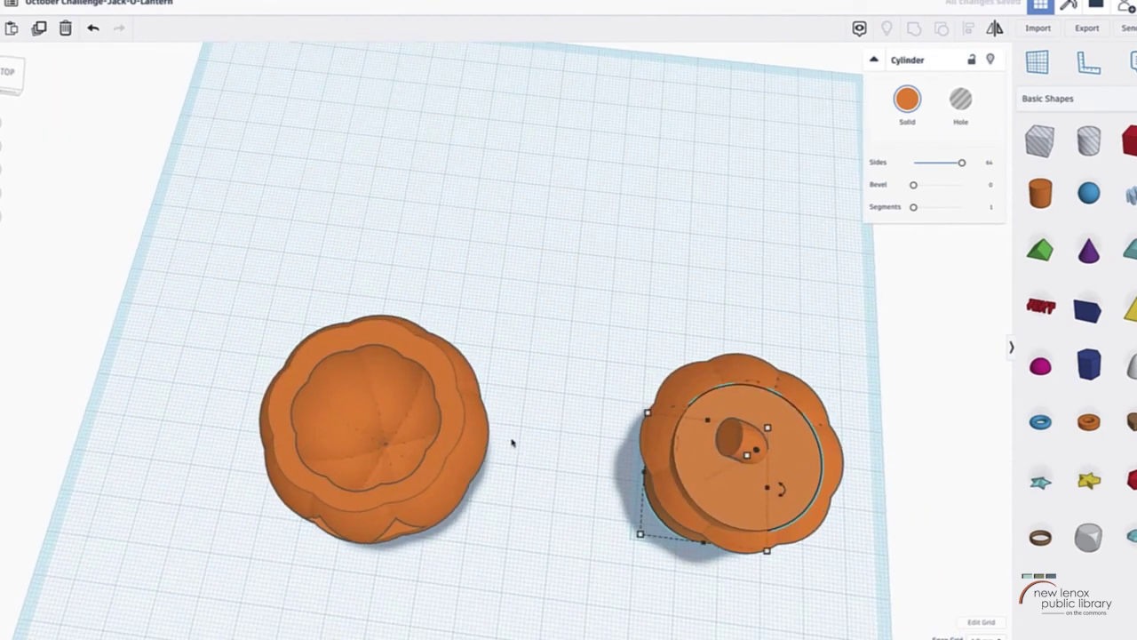
left_click(11, 72)
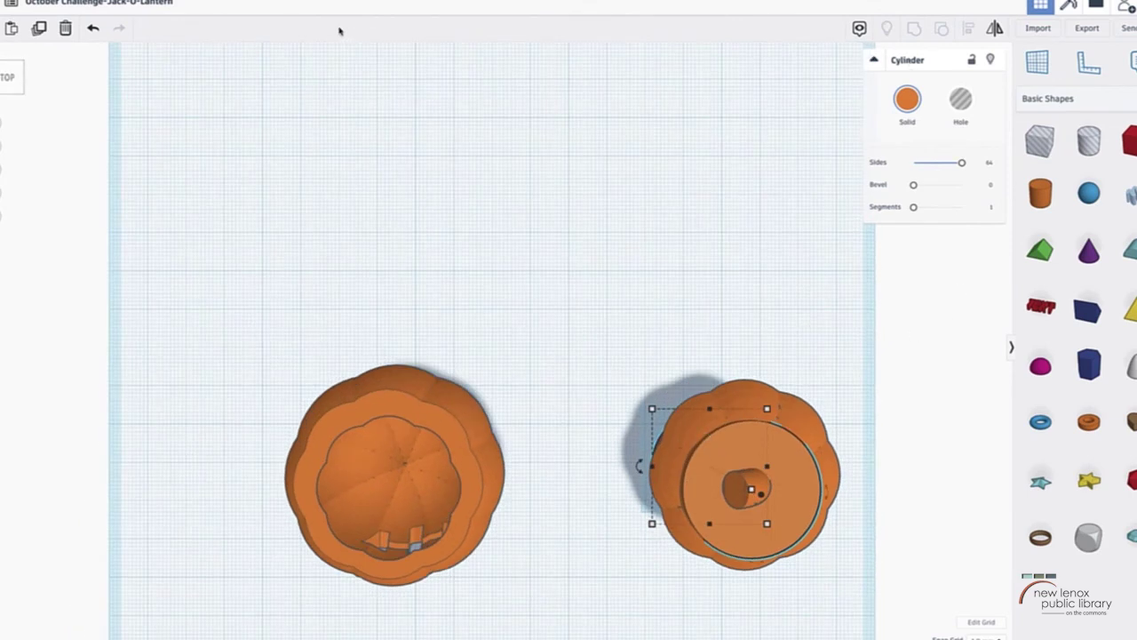
key("f")
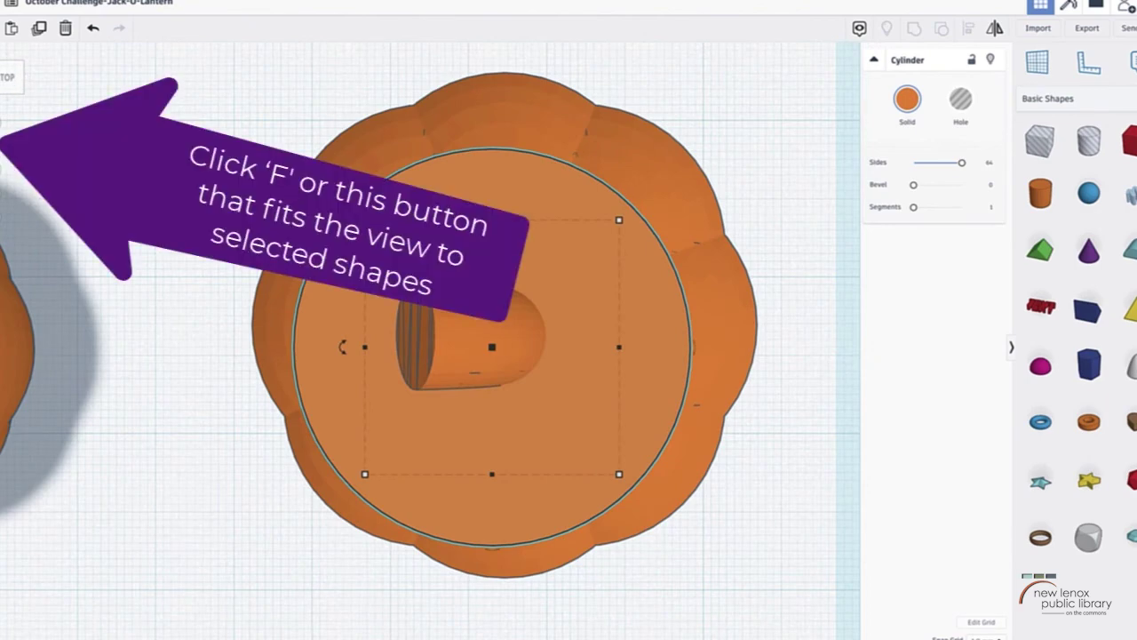
Step: Examine from below and from the sides how the cylinder sits under the lid and whether it is centred
scroll(492, 347, "down", 3)
right_click_drag(493, 400, 492, 228)
right_click_drag(416, 213, 416, 171)
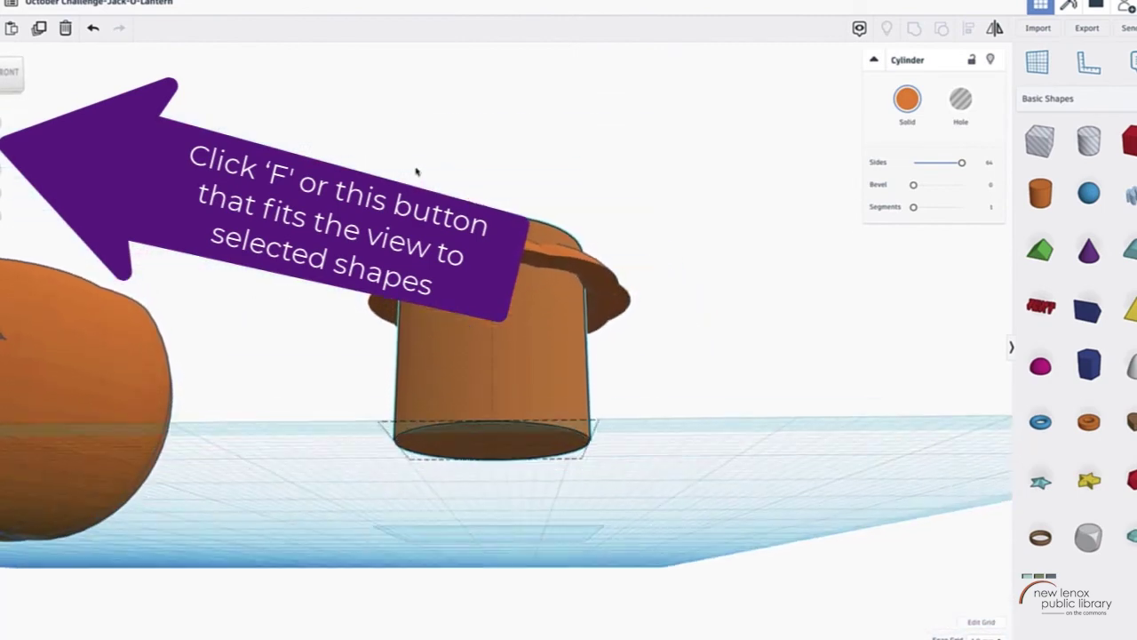
right_click_drag(442, 347, 462, 286)
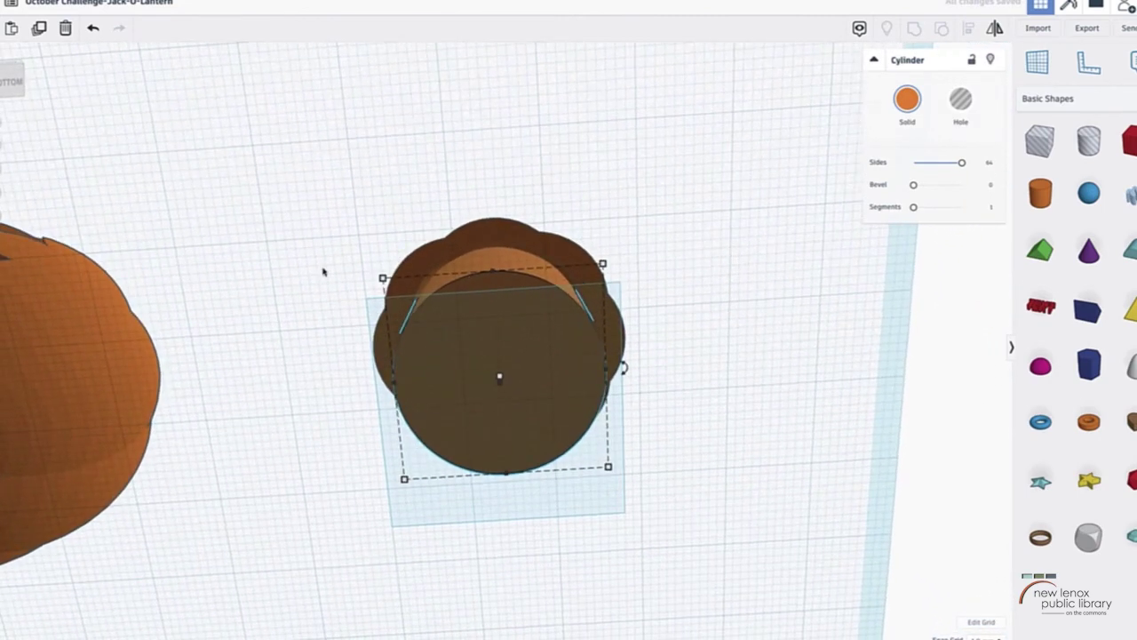
left_click(12, 83)
left_click(2, 139)
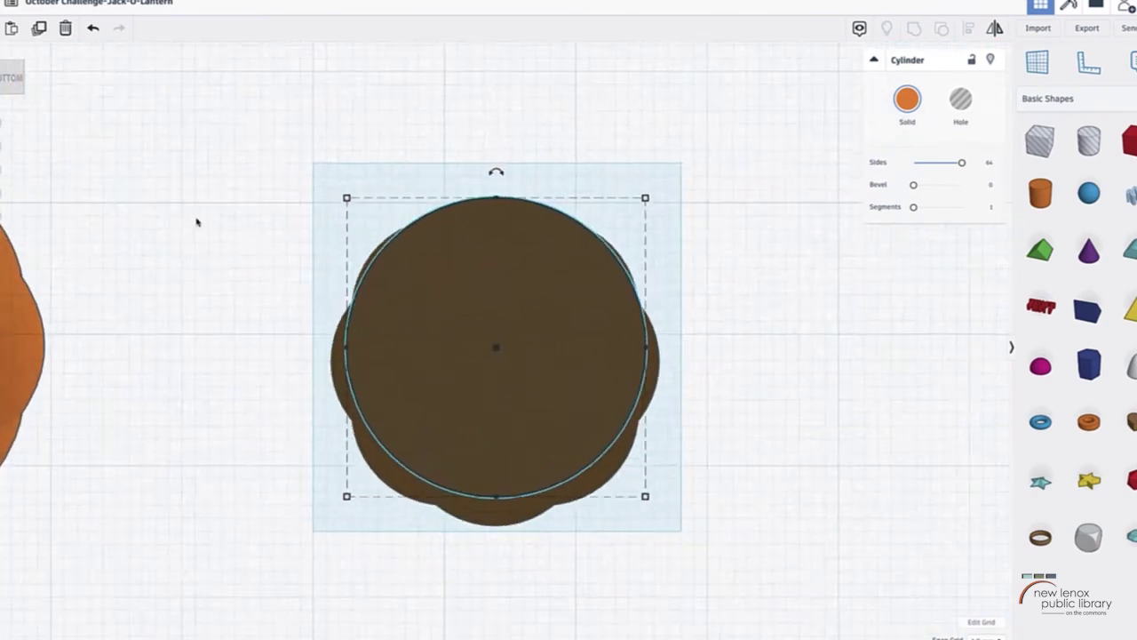
right_click_drag(364, 299, 567, 300)
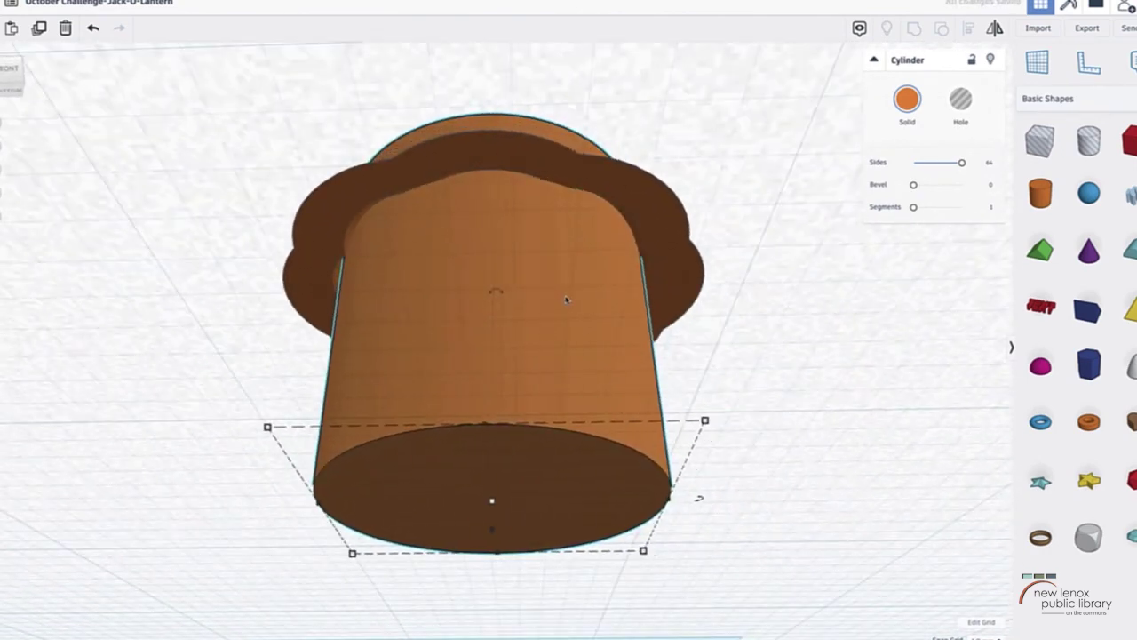
right_click_drag(385, 270, 458, 273)
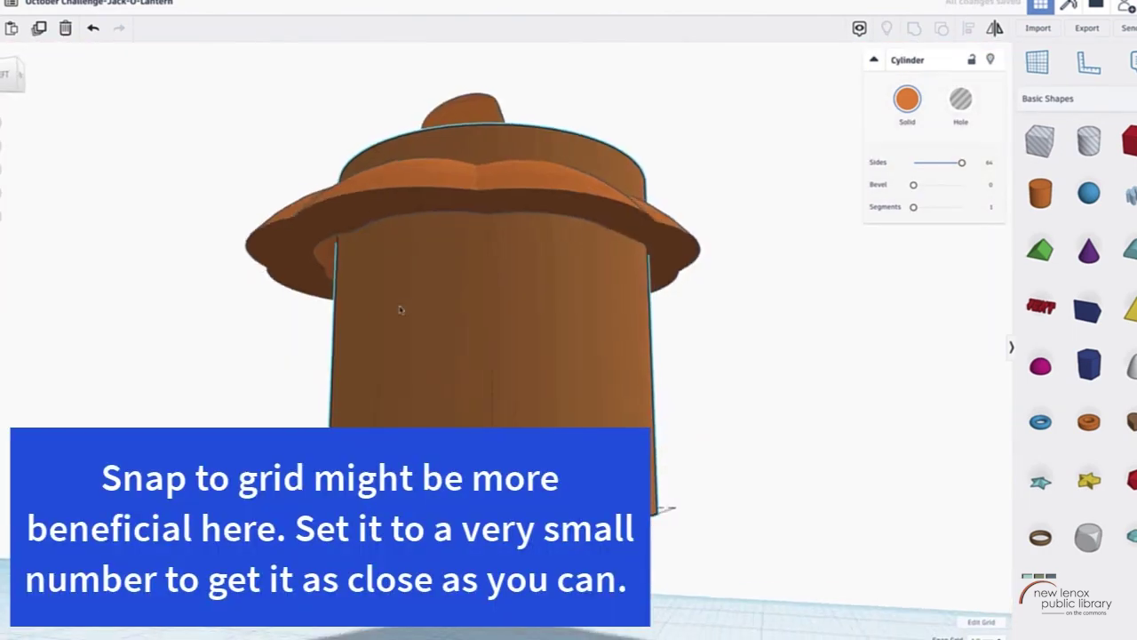
right_click_drag(352, 311, 655, 458)
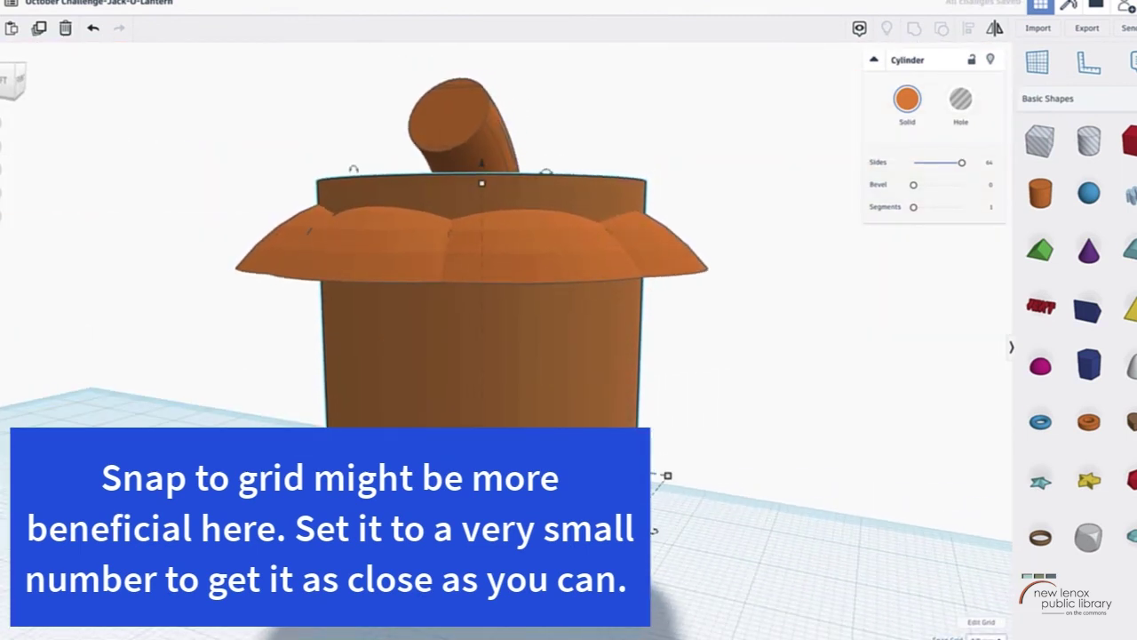
right_click_drag(693, 524, 755, 533)
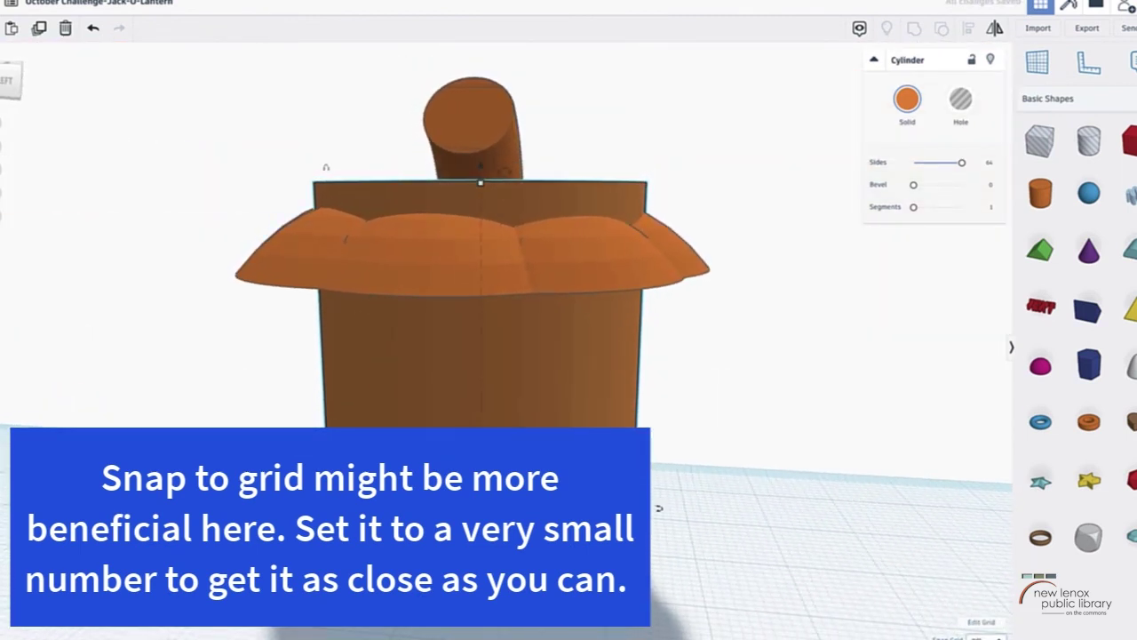
right_click_drag(971, 561, 742, 458)
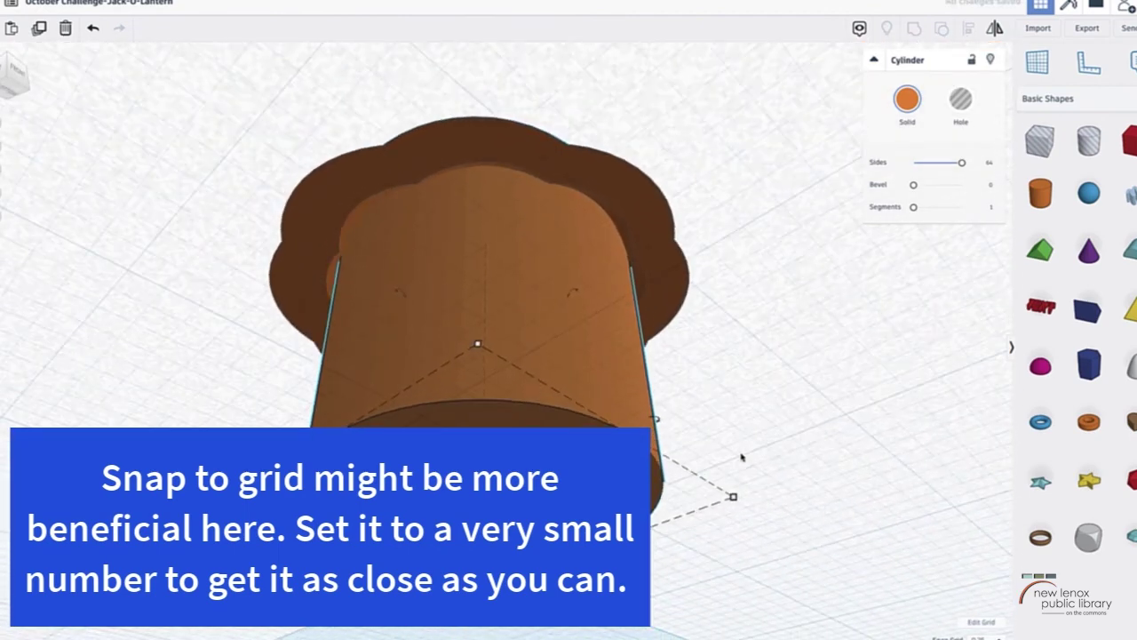
Step: Shorten the cylinder from its upper end into a thin plug under the lid and group it with the lid
right_click_drag(742, 458, 548, 261)
scroll(477, 209, "down", 2)
scroll(490, 142, "down", 4)
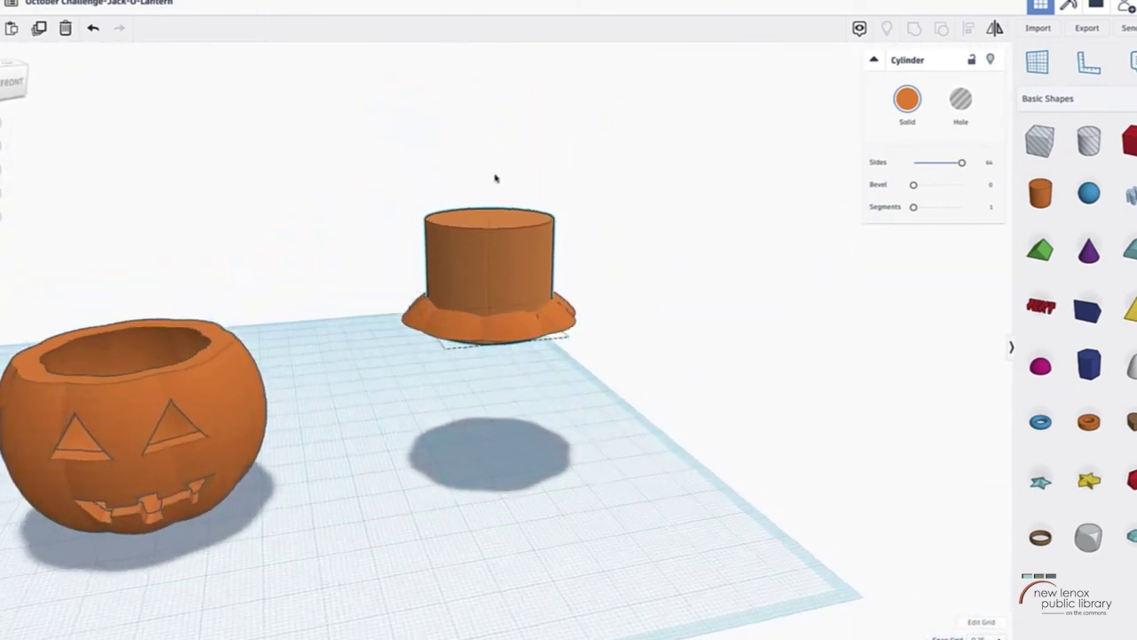
left_click_drag(491, 213, 487, 266)
mouse_move(487, 267)
right_mouse_down()
mouse_move(488, 252)
mouse_move(502, 269)
right_mouse_up()
left_click(2, 146)
right_click_drag(404, 267, 426, 168)
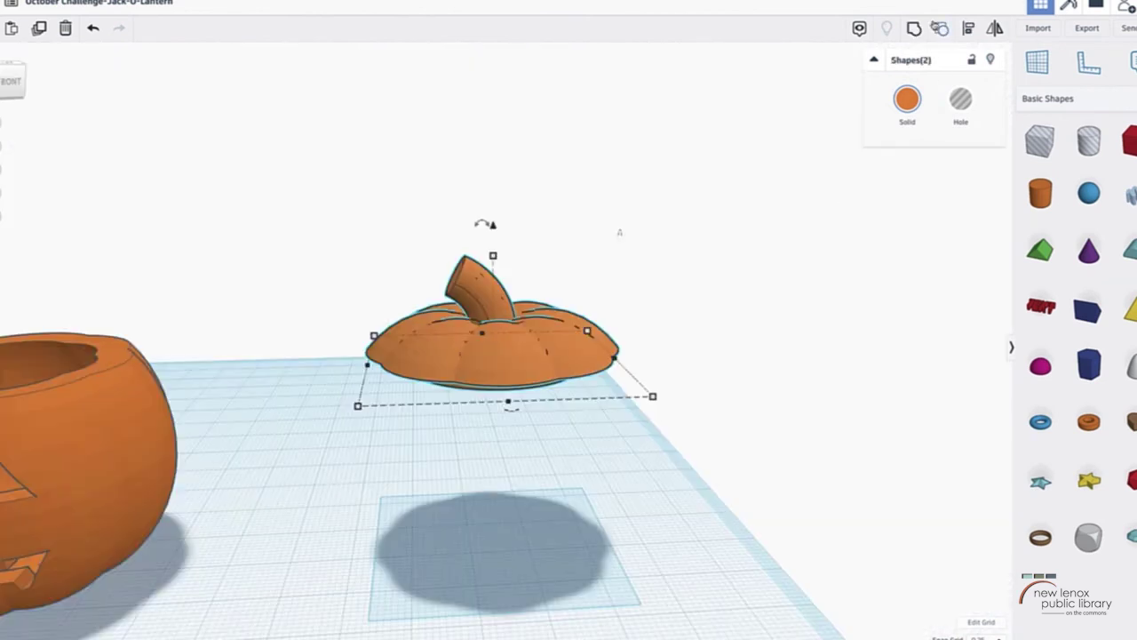
key("ctrl+g")
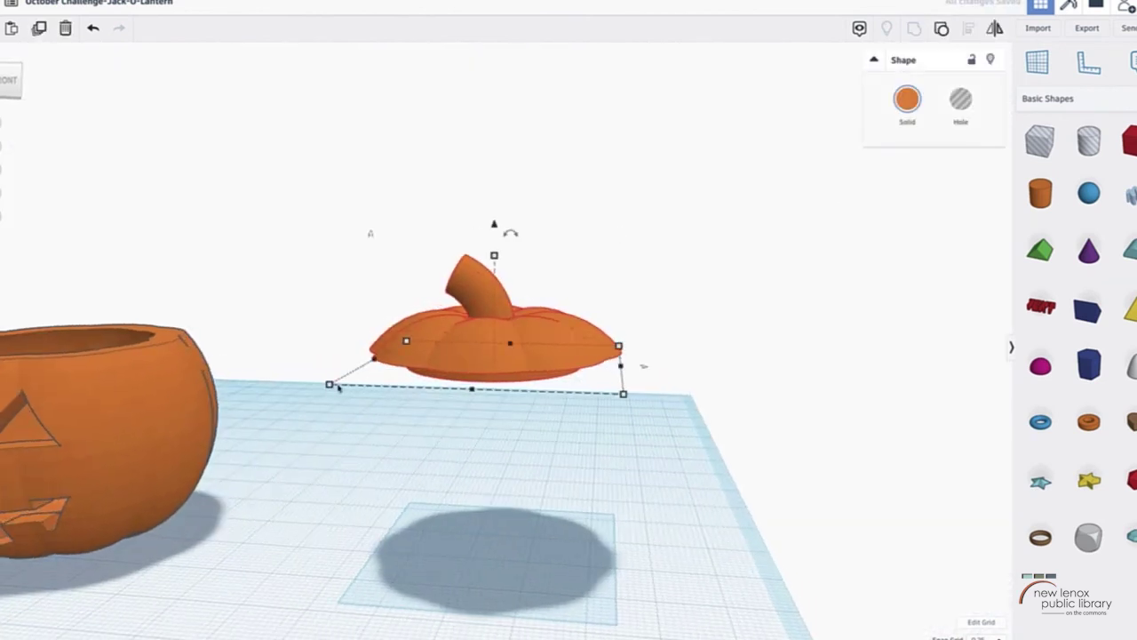
Step: Lower the grouped lid onto the workplane and set its height above the workplane to 0
scroll(346, 391, "down", 2)
right_click_drag(355, 396, 427, 389)
left_click_drag(489, 250, 482, 407)
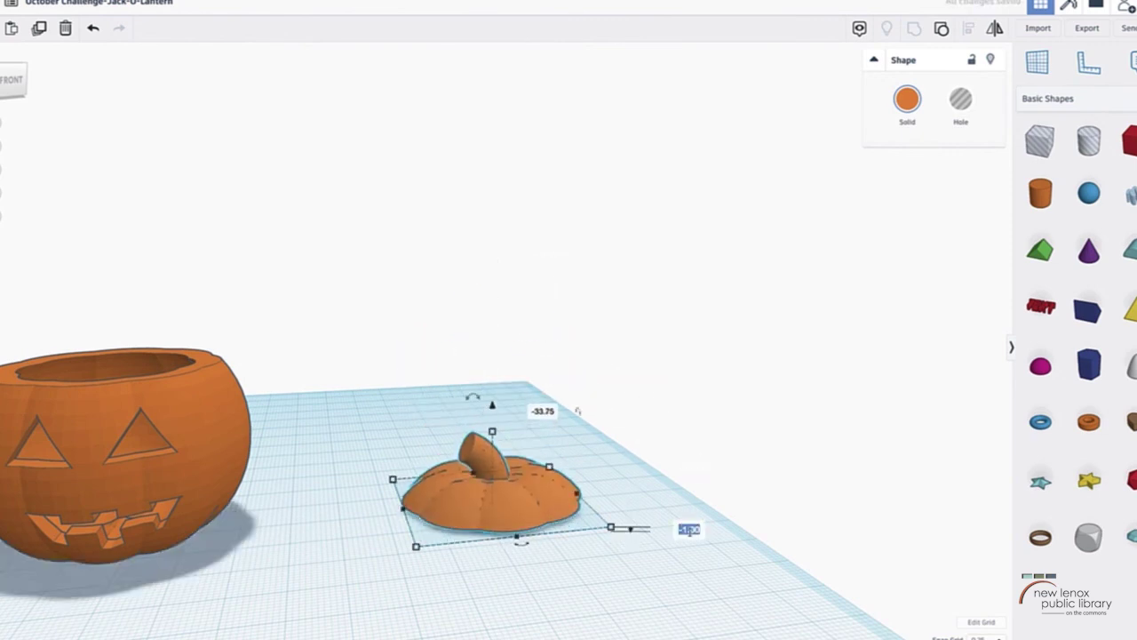
scroll(483, 407, "down", 3)
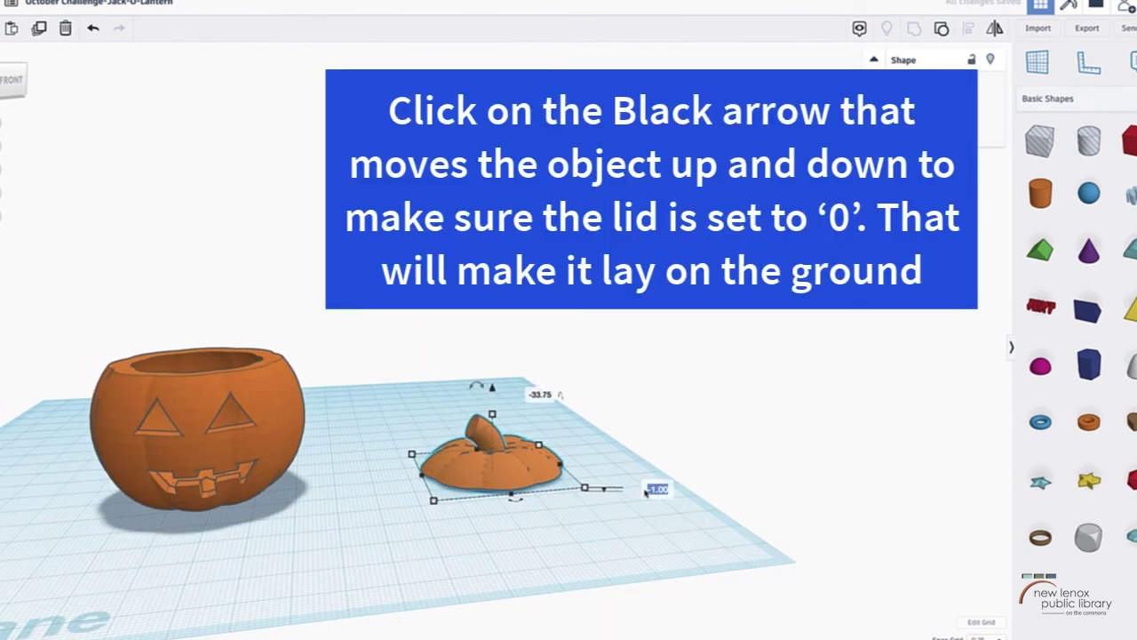
type("0")
key("Return")
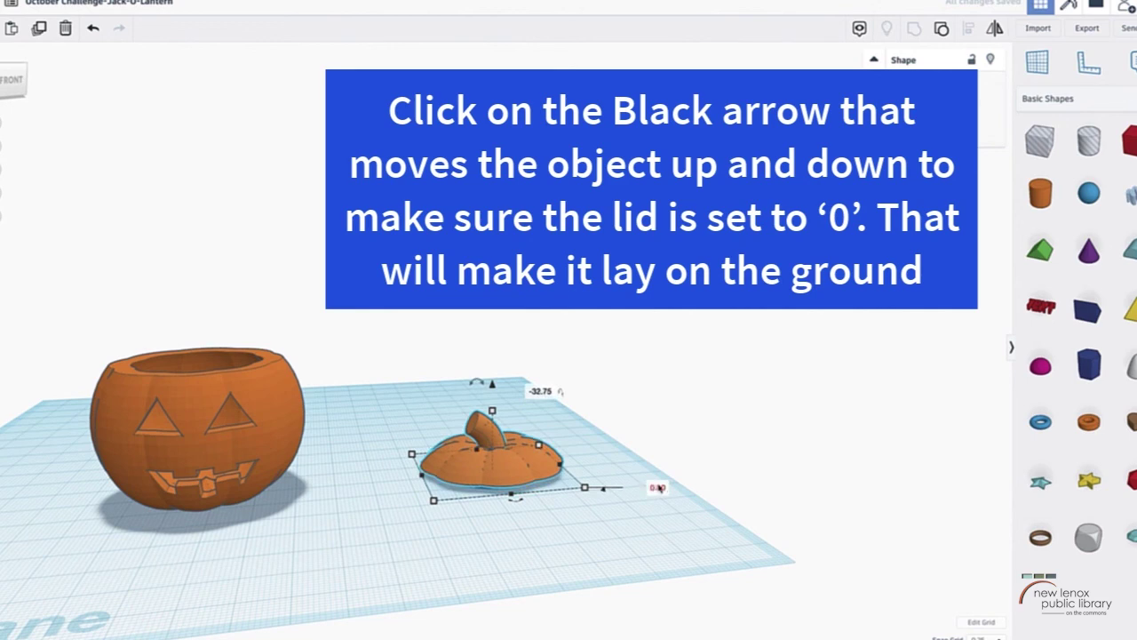
left_click(561, 413)
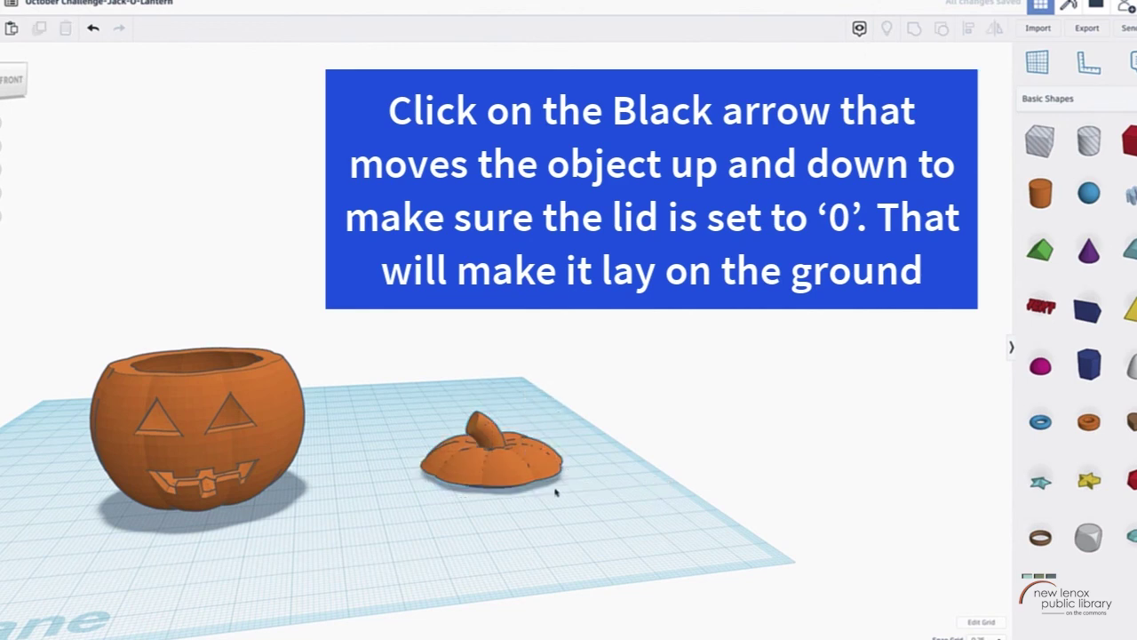
right_click_drag(604, 435, 320, 425)
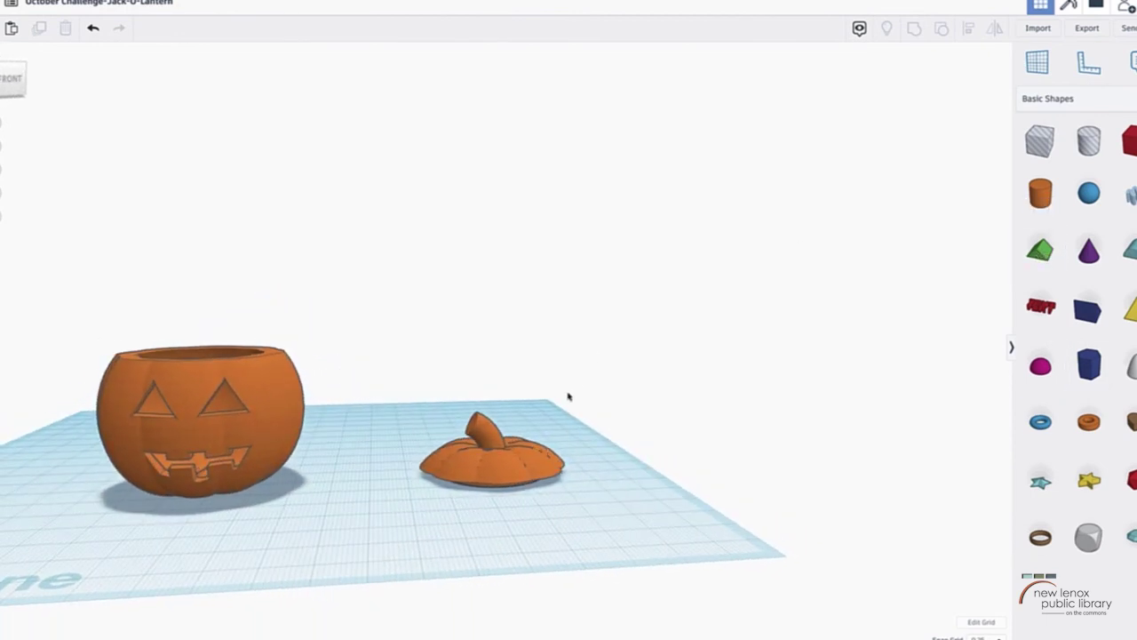
scroll(579, 392, "down", 3)
scroll(578, 392, "up", 2)
scroll(521, 428, "down", 4)
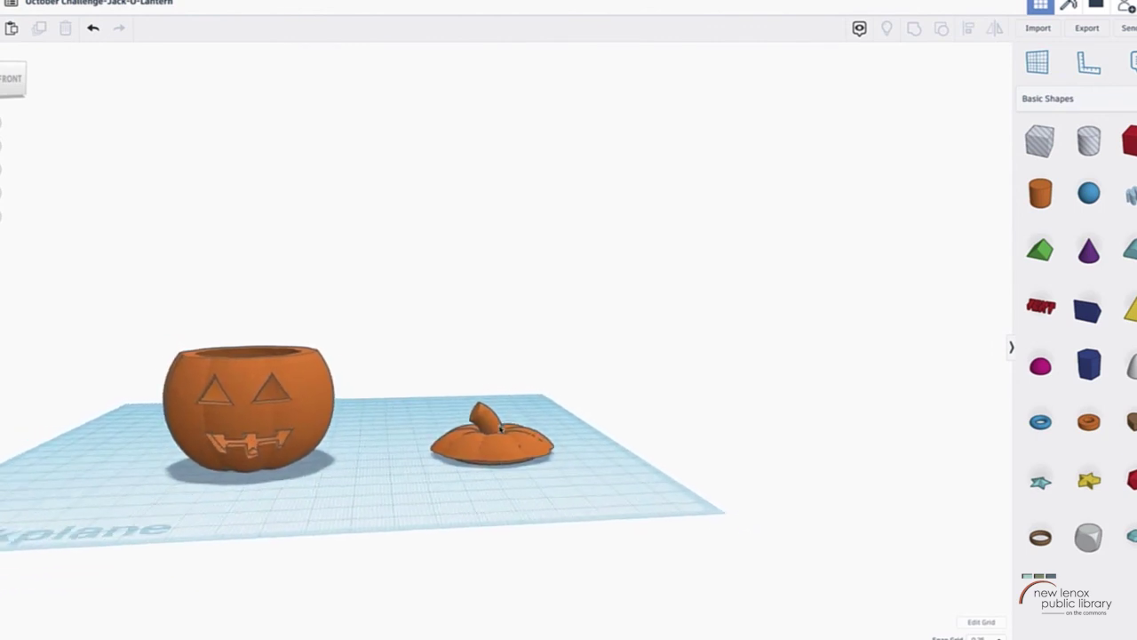
scroll(495, 429, "up", 4)
Step: Nudge the lid along the workplane until it lies close beside the pumpkin base, and show the whole workplane
left_click(496, 429)
right_click_drag(496, 429, 205, 410)
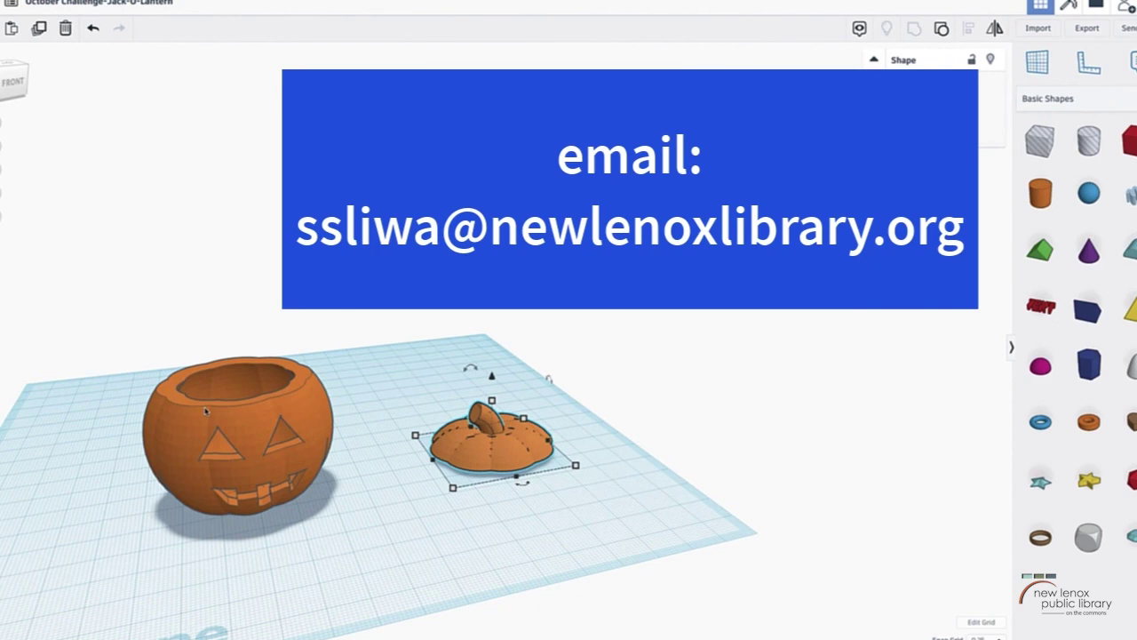
right_click_drag(206, 410, 163, 437)
right_click_drag(322, 380, 314, 354)
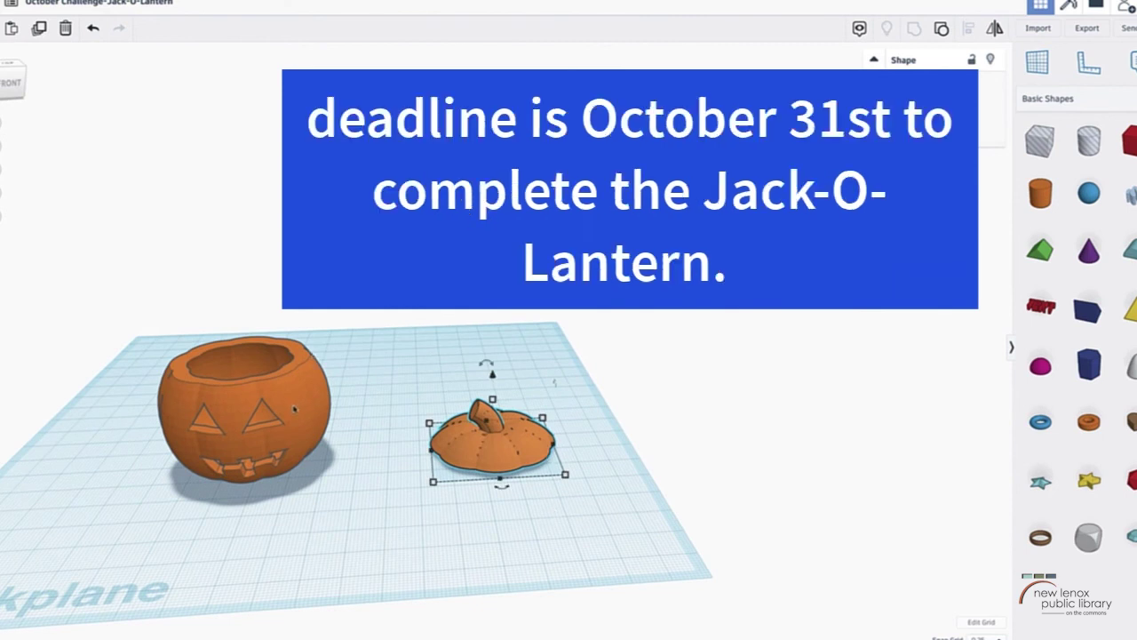
key("Left")
key("Left")
key("Left")
key("Left")
key("Left")
key("Left")
key("Left")
key("Left")
key("Left")
key("Left")
key("Left")
key("Left")
key("Left")
key("Left")
key("Left")
key("Left")
key("Left")
key("Left")
key("Left")
key("Left")
key("Left")
key("Left")
key("Left")
key("Left")
key("Left")
key("Left")
key("Left")
key("Left")
key("Left")
key("Left")
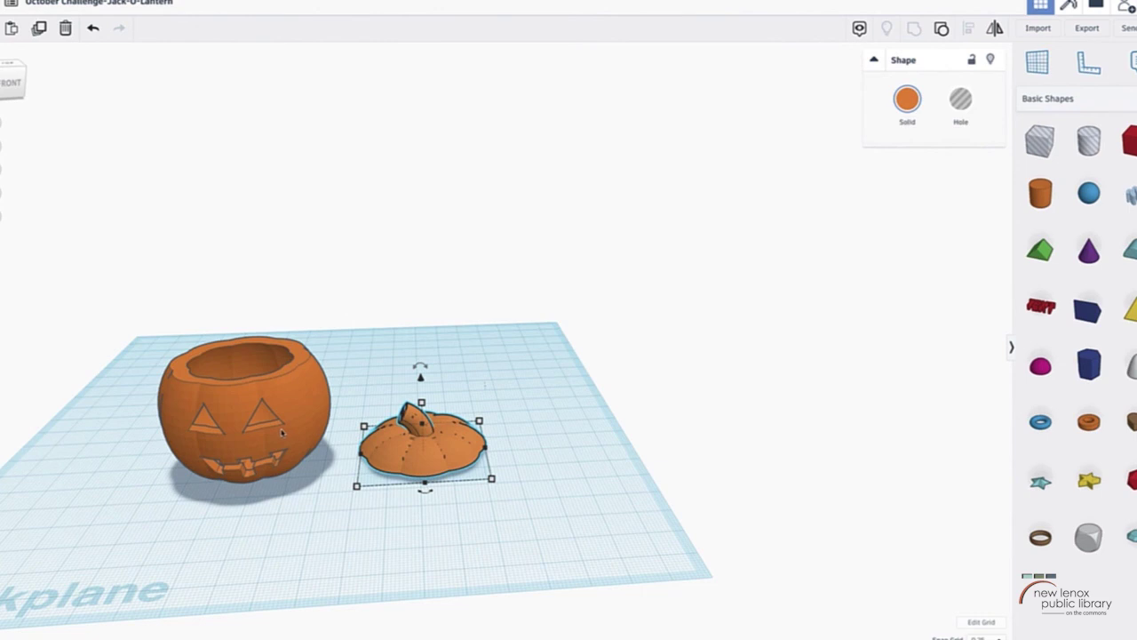
left_click(3, 125)
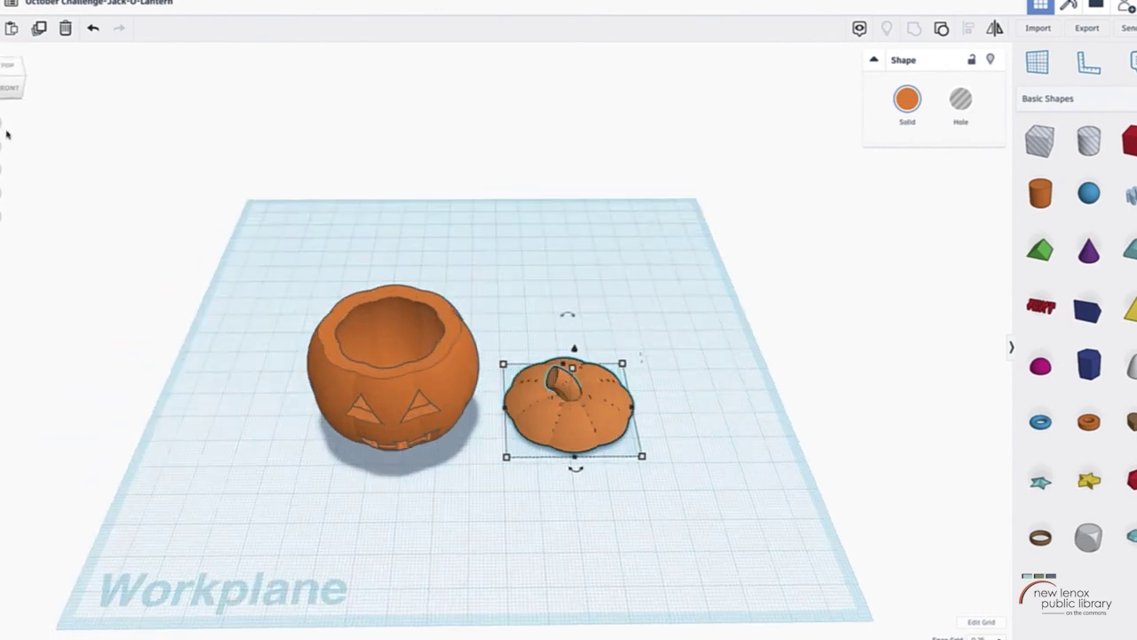
right_click_drag(490, 409, 489, 365)
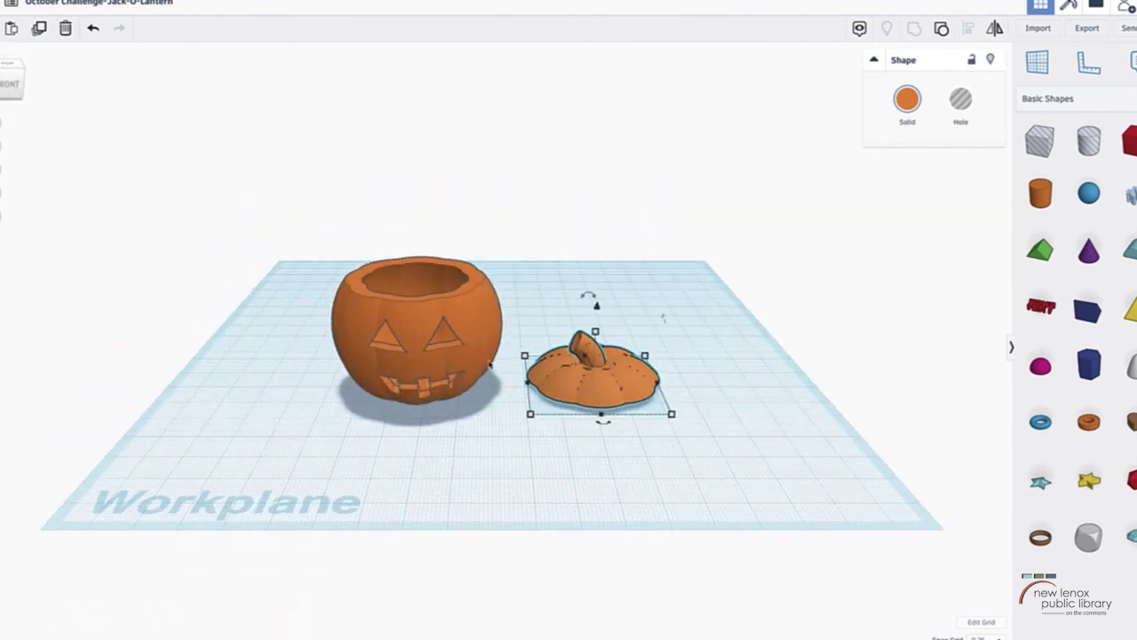